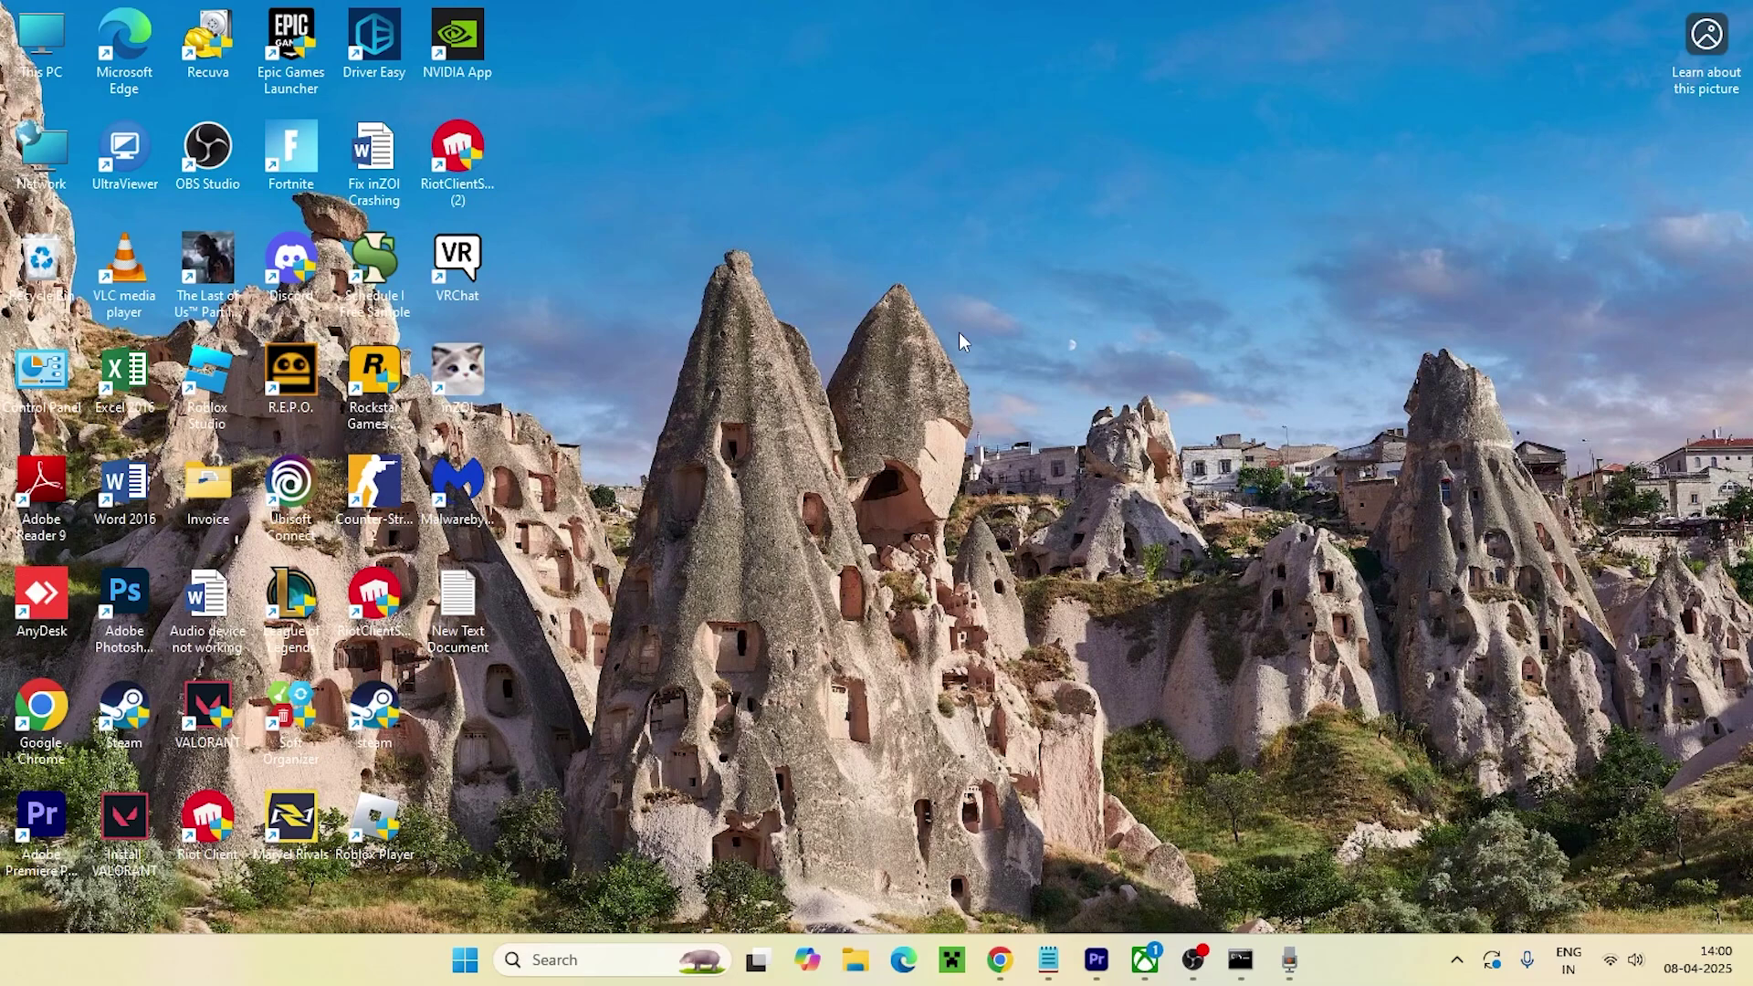
- Close the sfc /scannow window and open Control Panel from a 'co' search
{"action": "left_click", "coordinate": [1240, 959]}
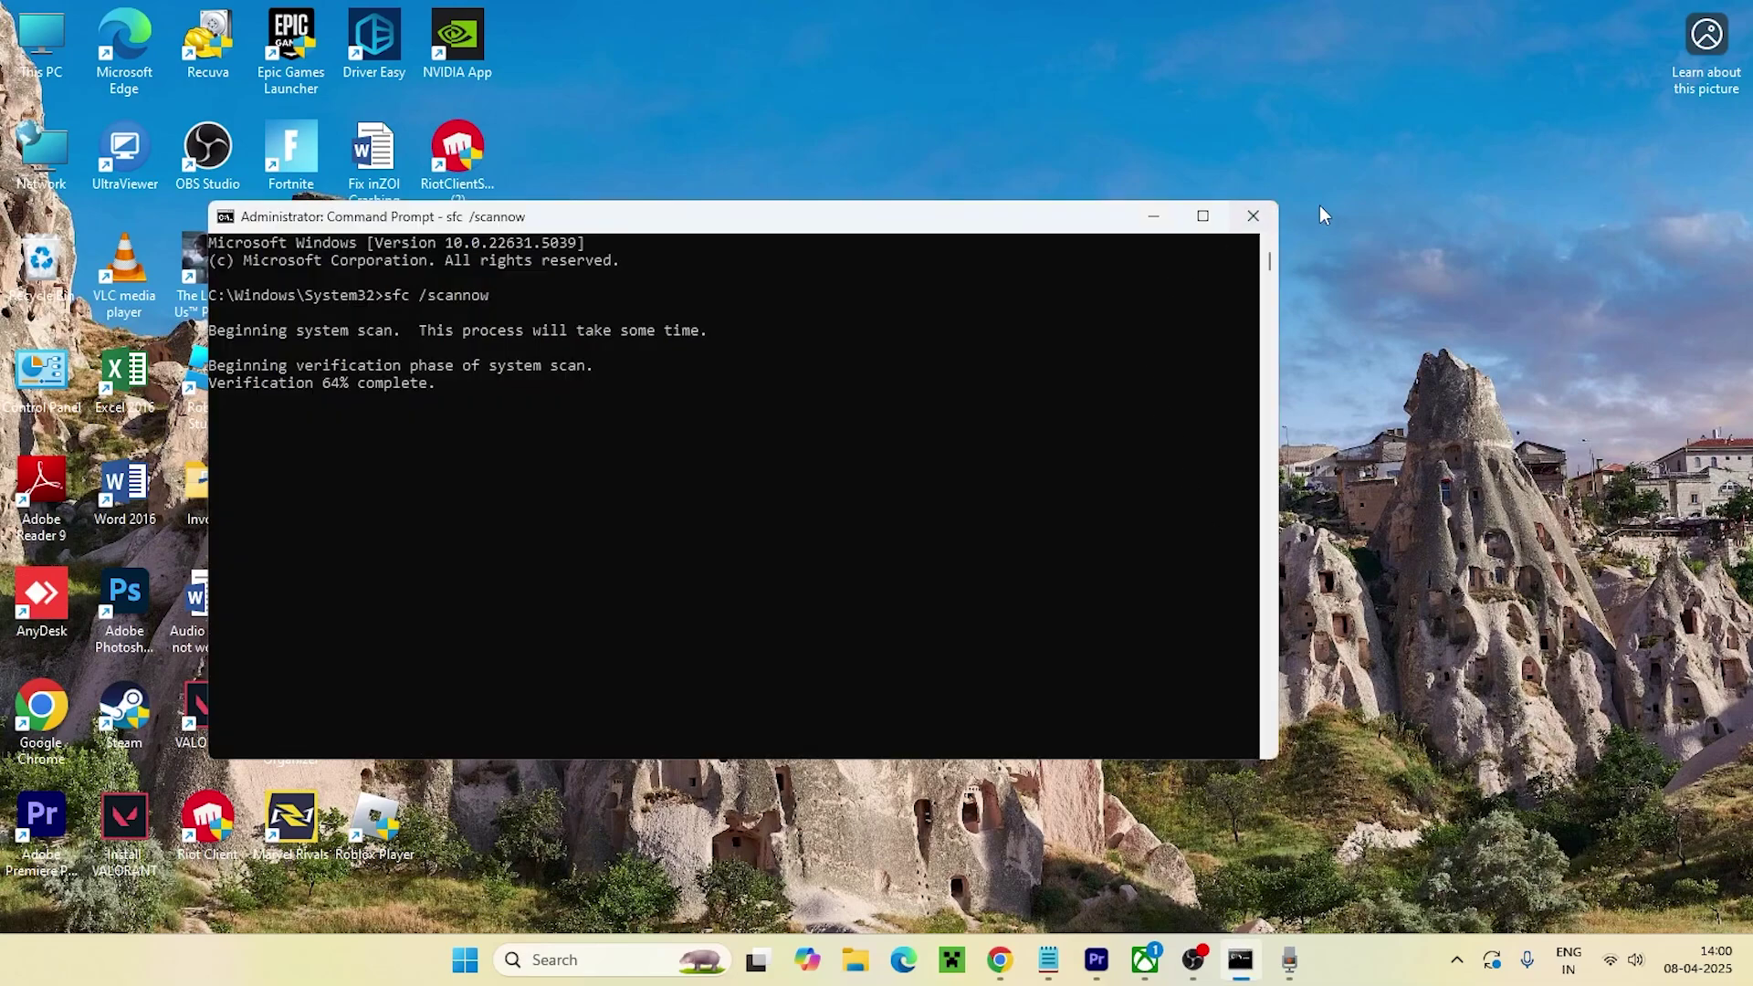
{"action": "left_click", "coordinate": [1272, 216]}
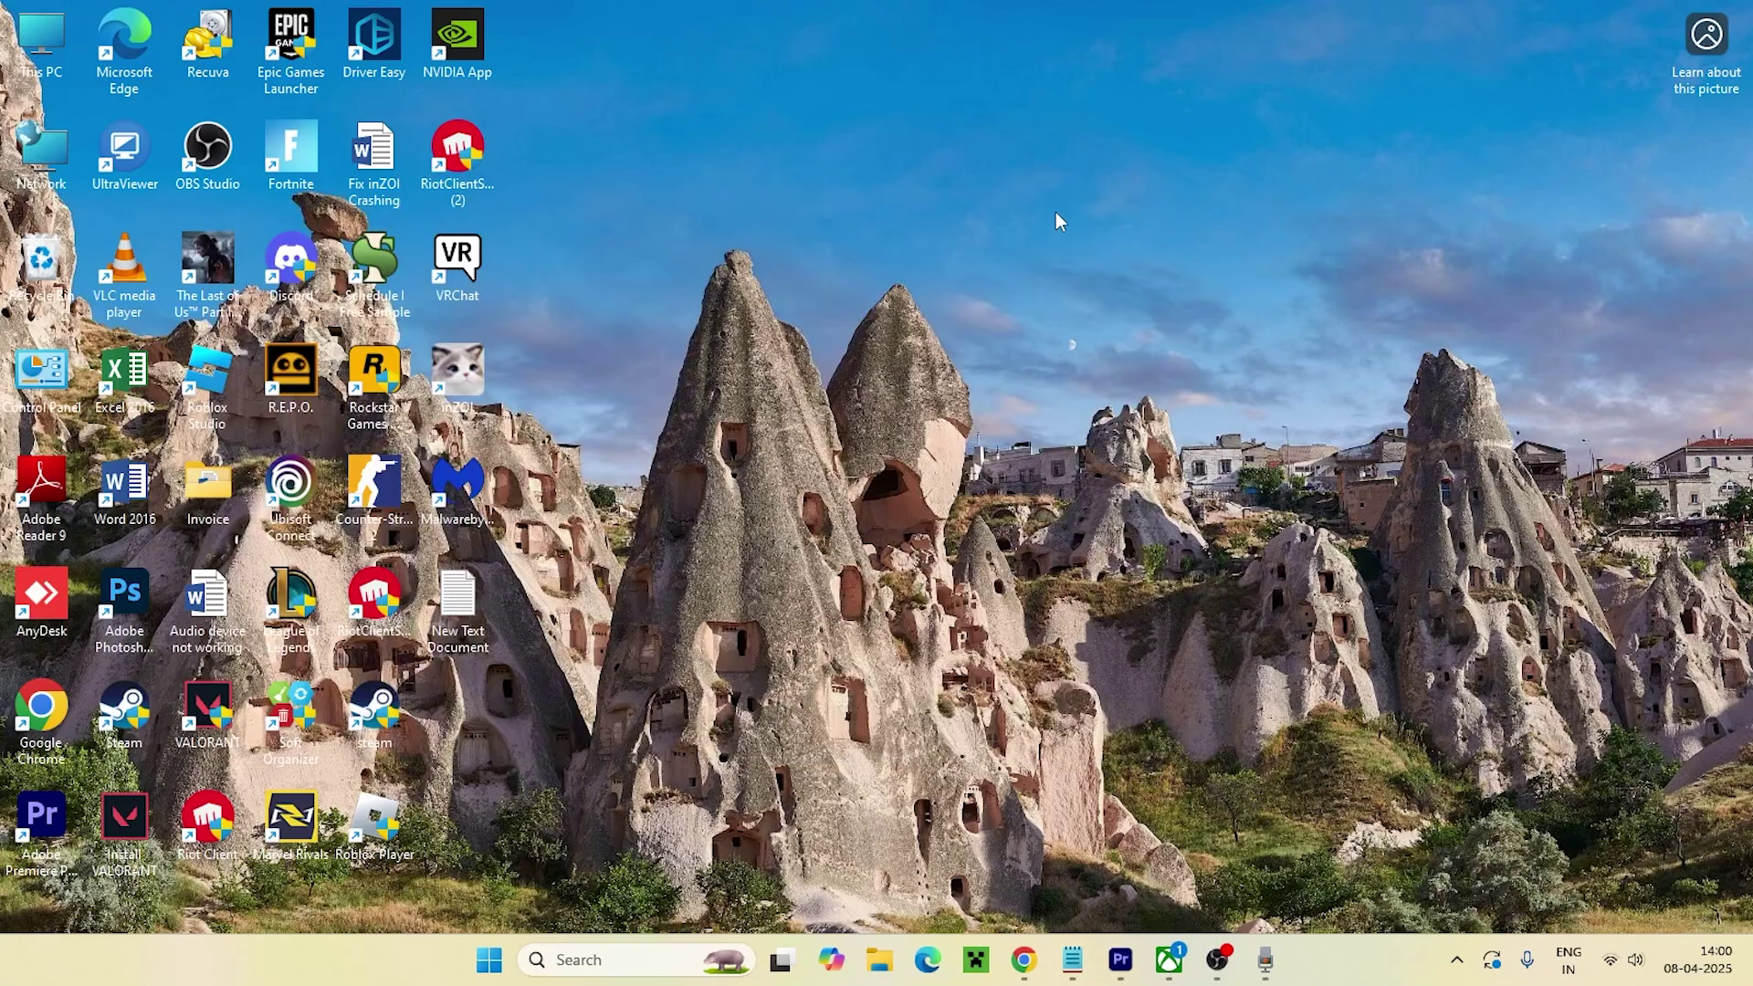
{"action": "left_click", "coordinate": [602, 953]}
{"action": "type", "text": "control Panel"}
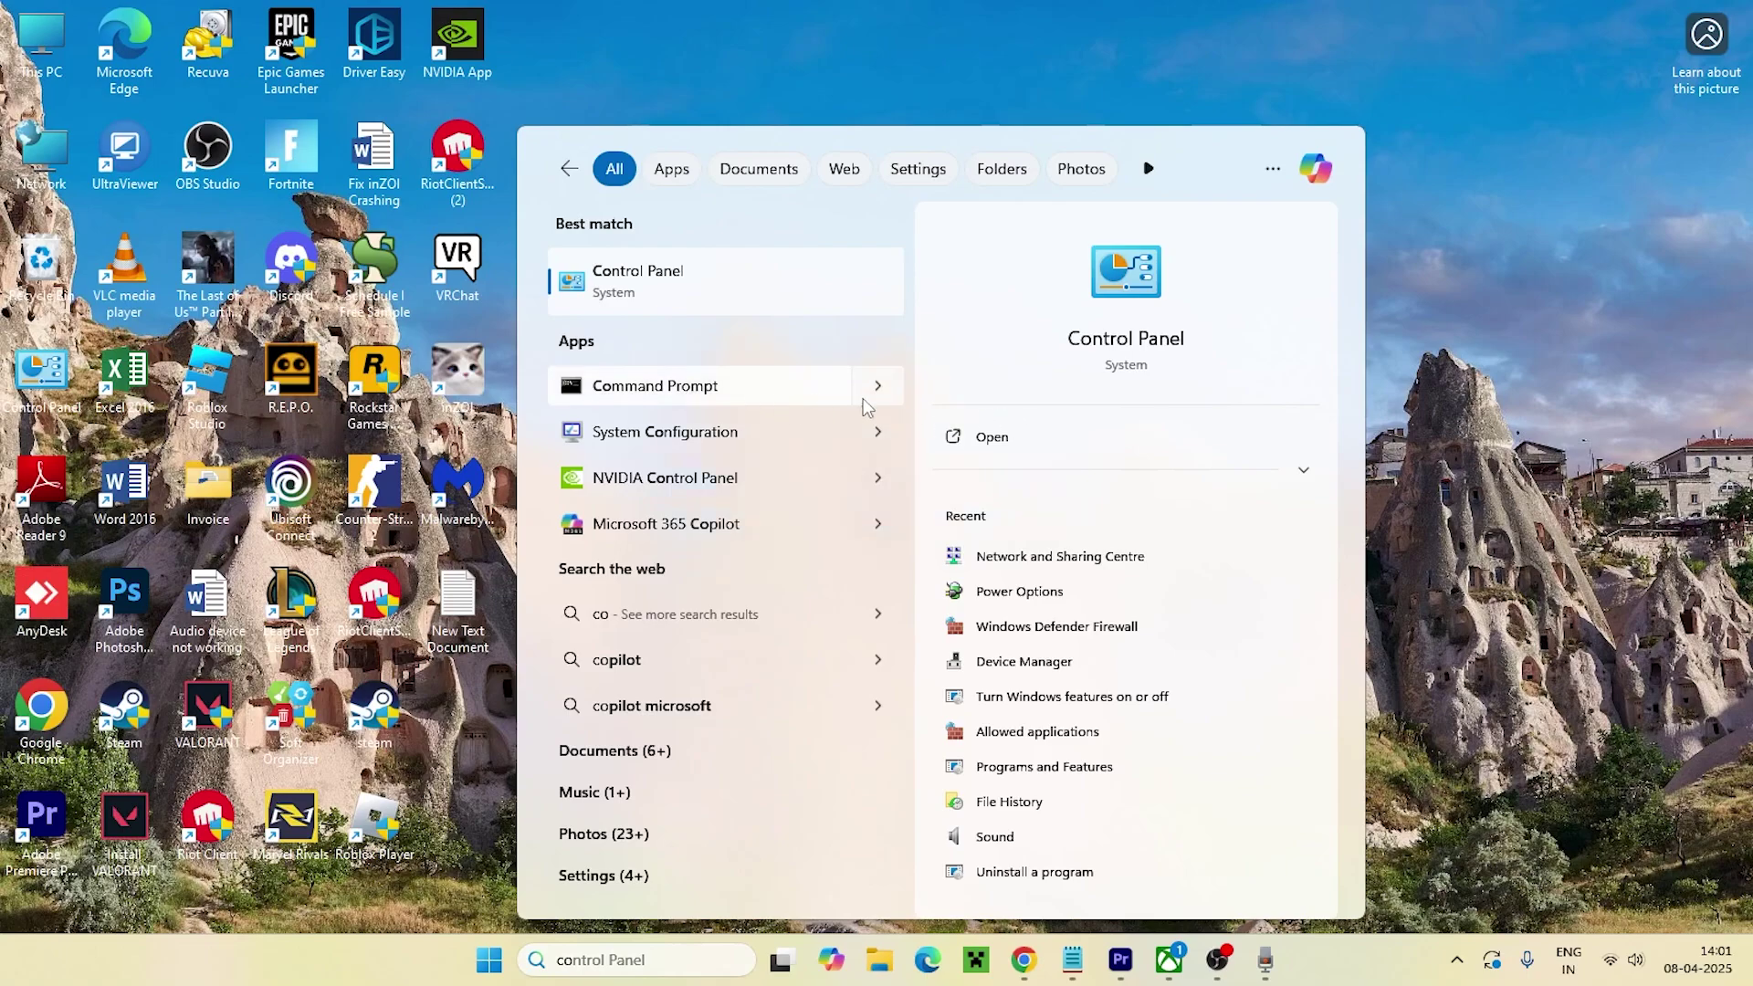
{"action": "left_click", "coordinate": [985, 436]}
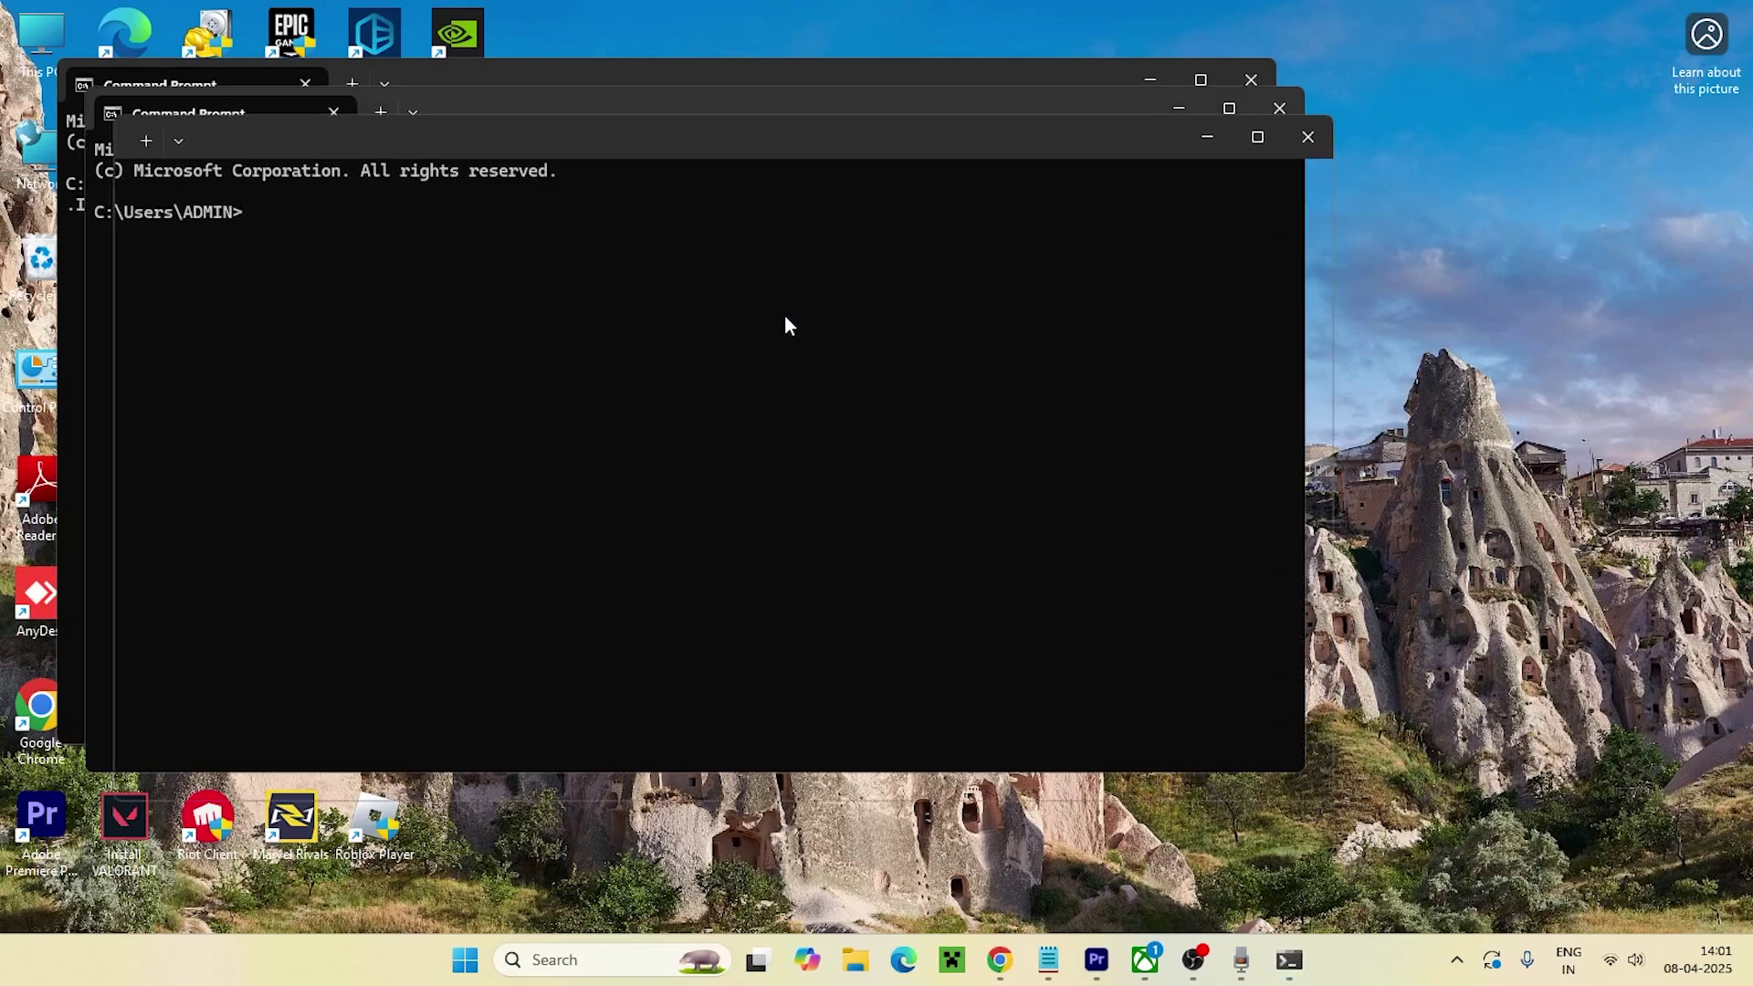
- Close the three stacked Command Prompt windows
{"action": "left_click", "coordinate": [1304, 138]}
{"action": "left_click", "coordinate": [1283, 108]}
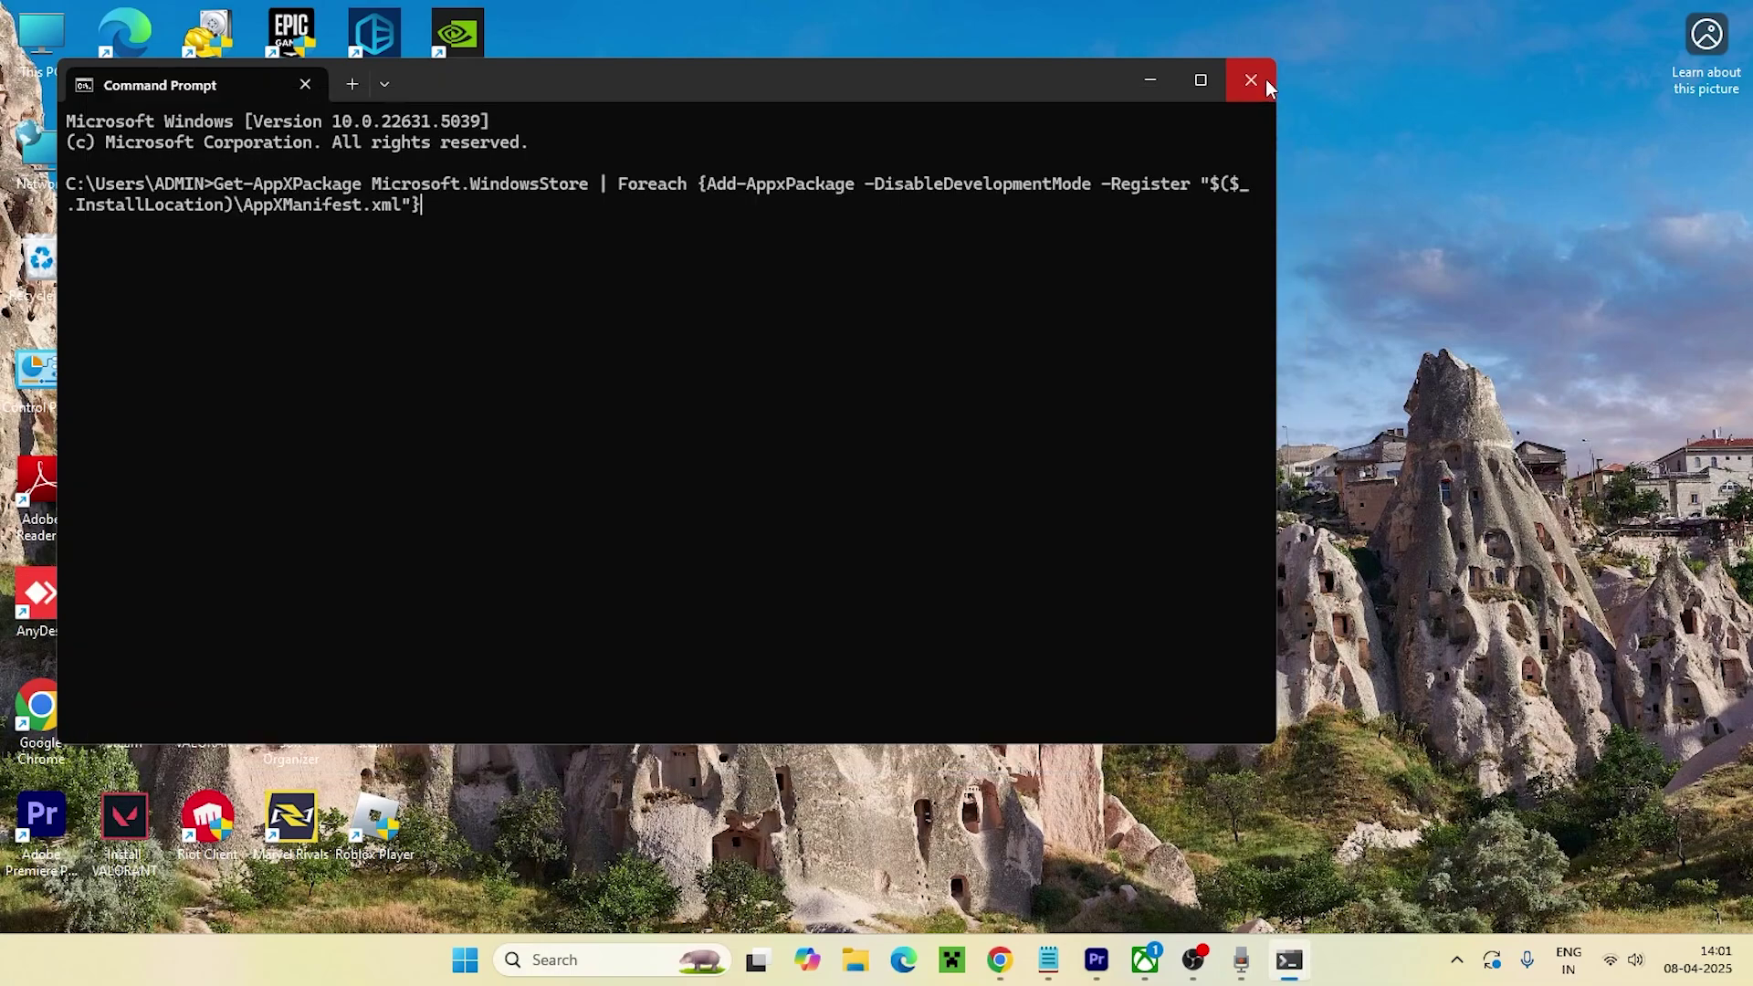
{"action": "left_click", "coordinate": [1258, 80]}
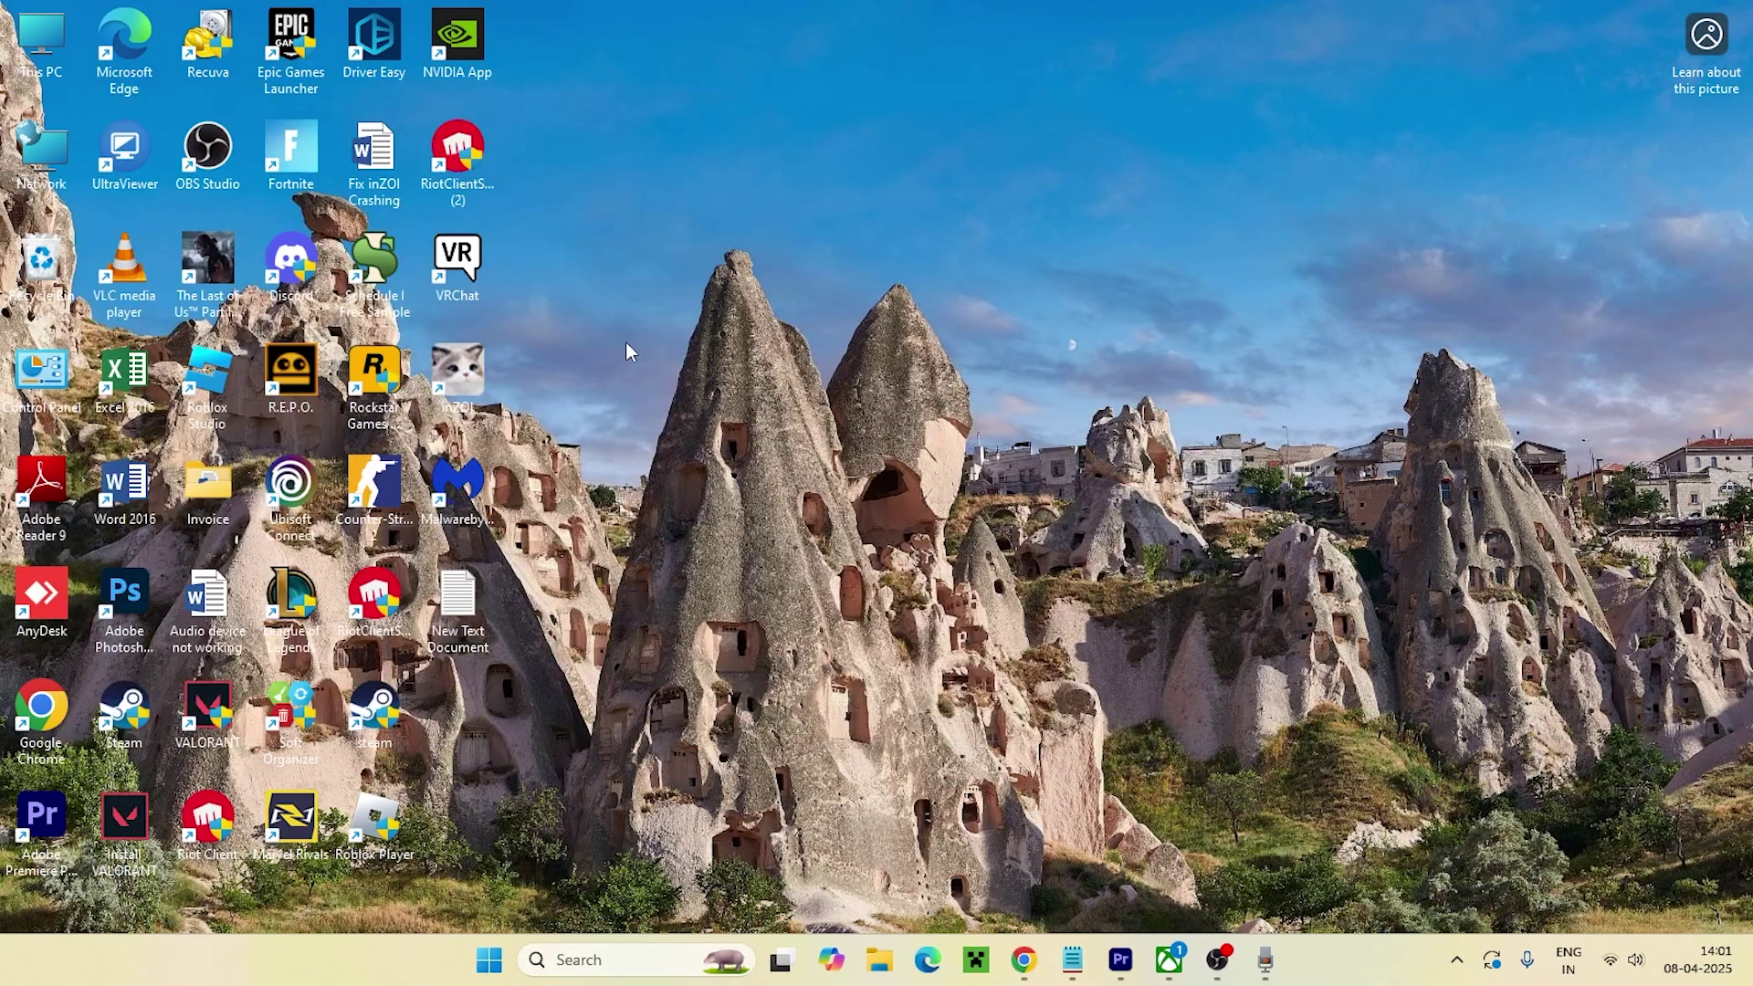
{"action": "left_click", "coordinate": [602, 961]}
{"action": "type", "text": "task"}
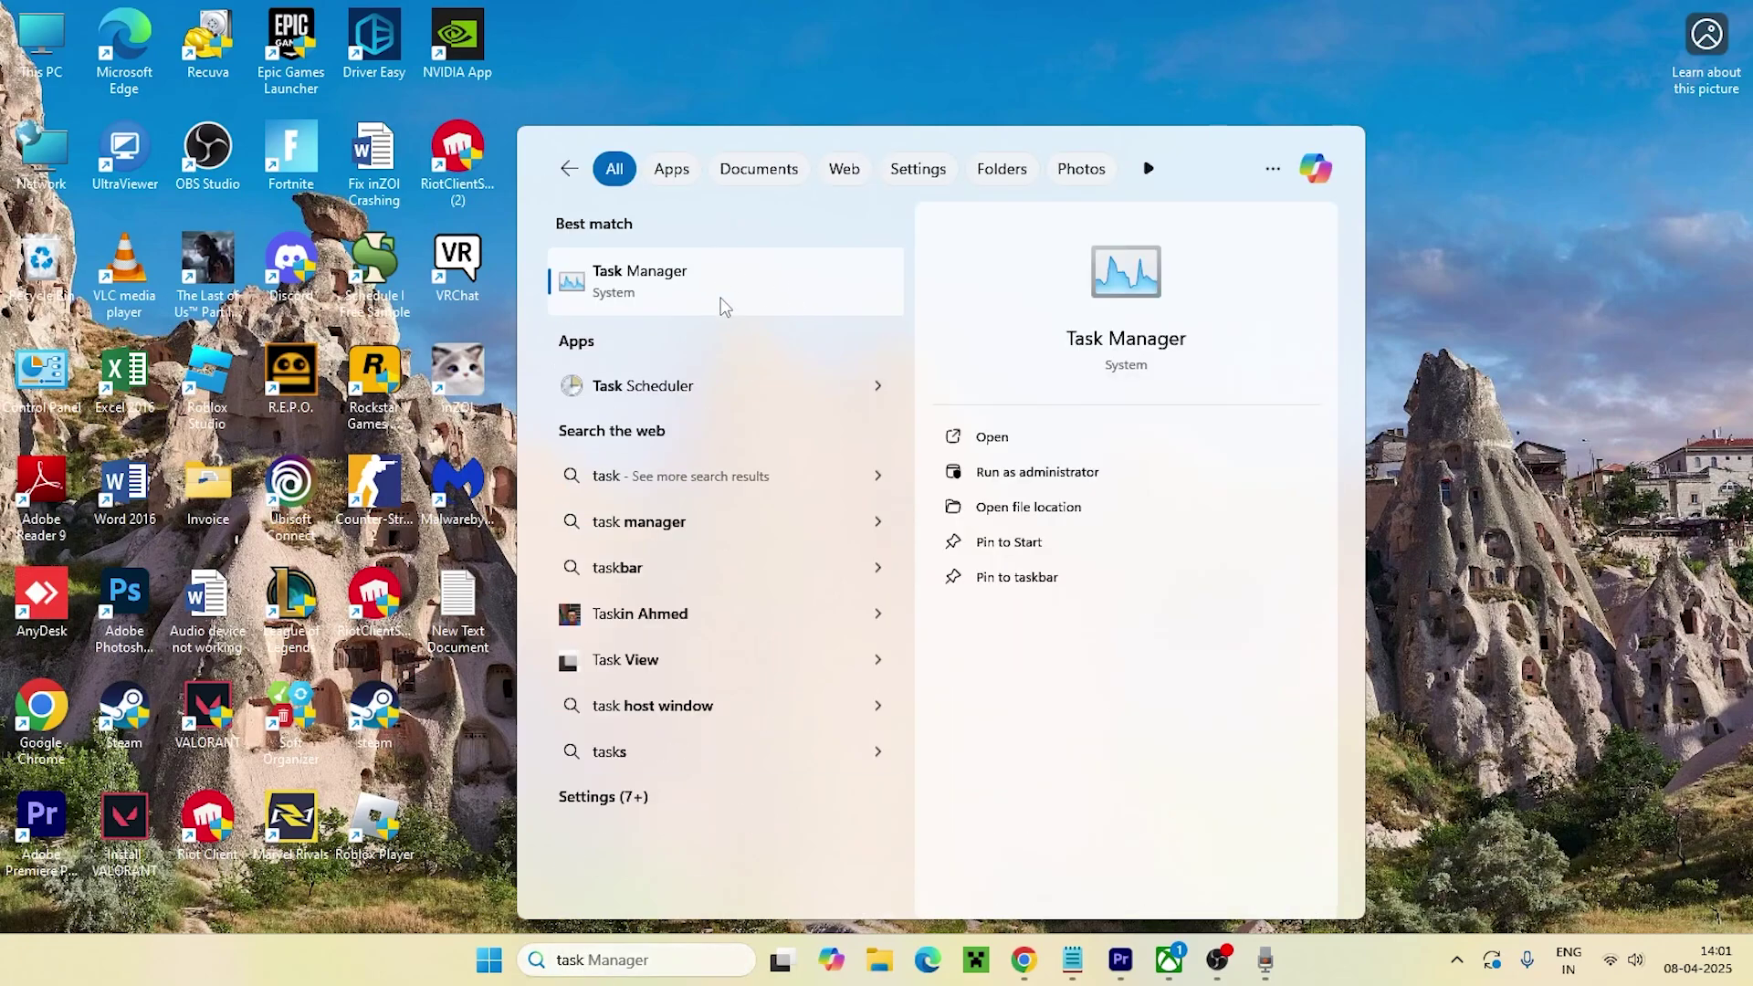
{"action": "left_click", "coordinate": [718, 267]}
{"action": "left_click", "coordinate": [481, 19]}
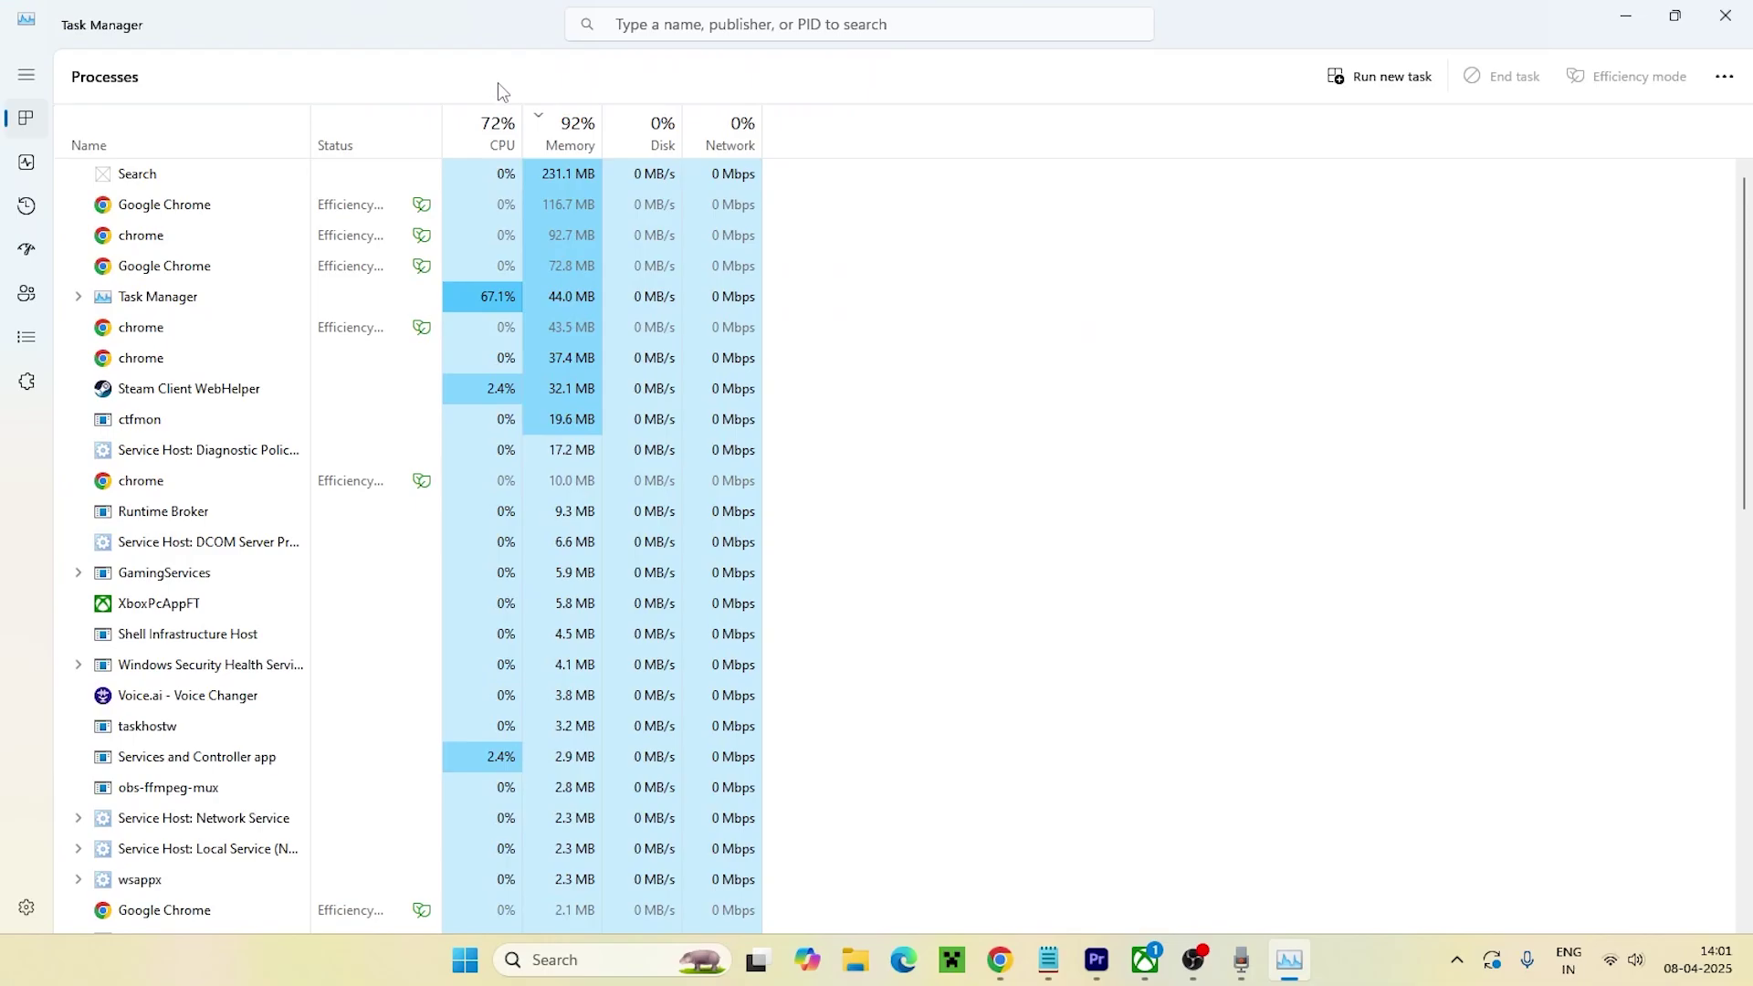
{"action": "left_click", "coordinate": [694, 28]}
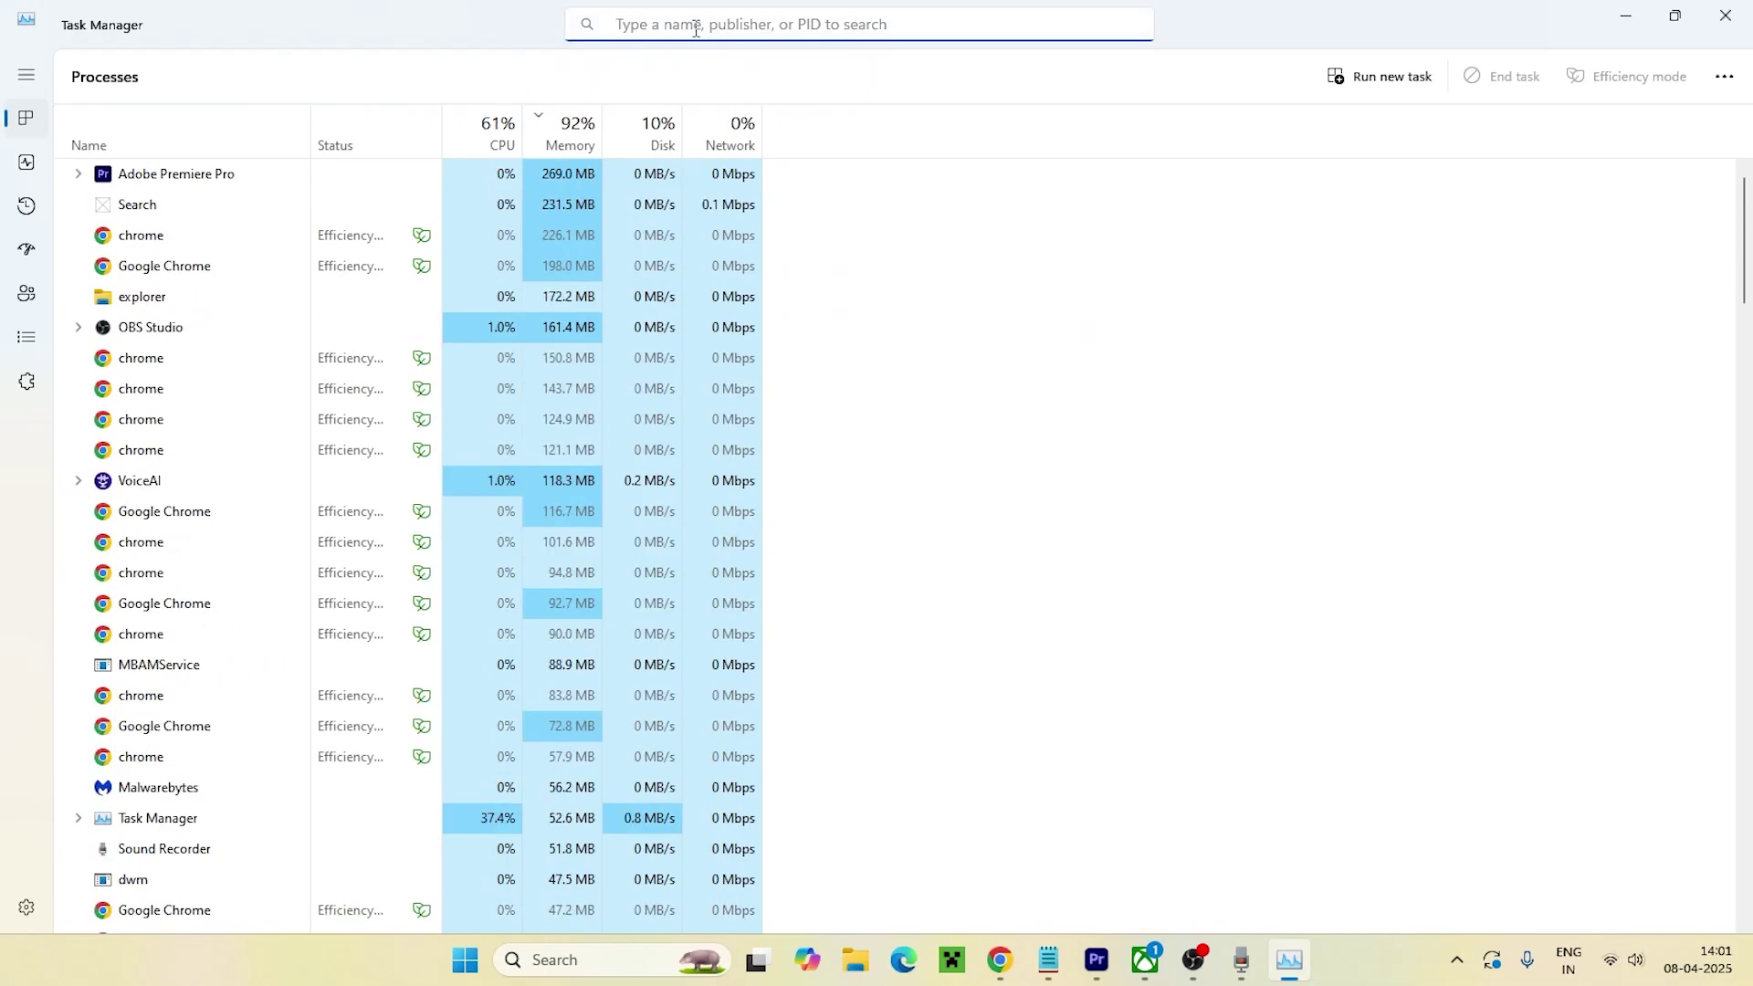
{"action": "type", "text": "window"}
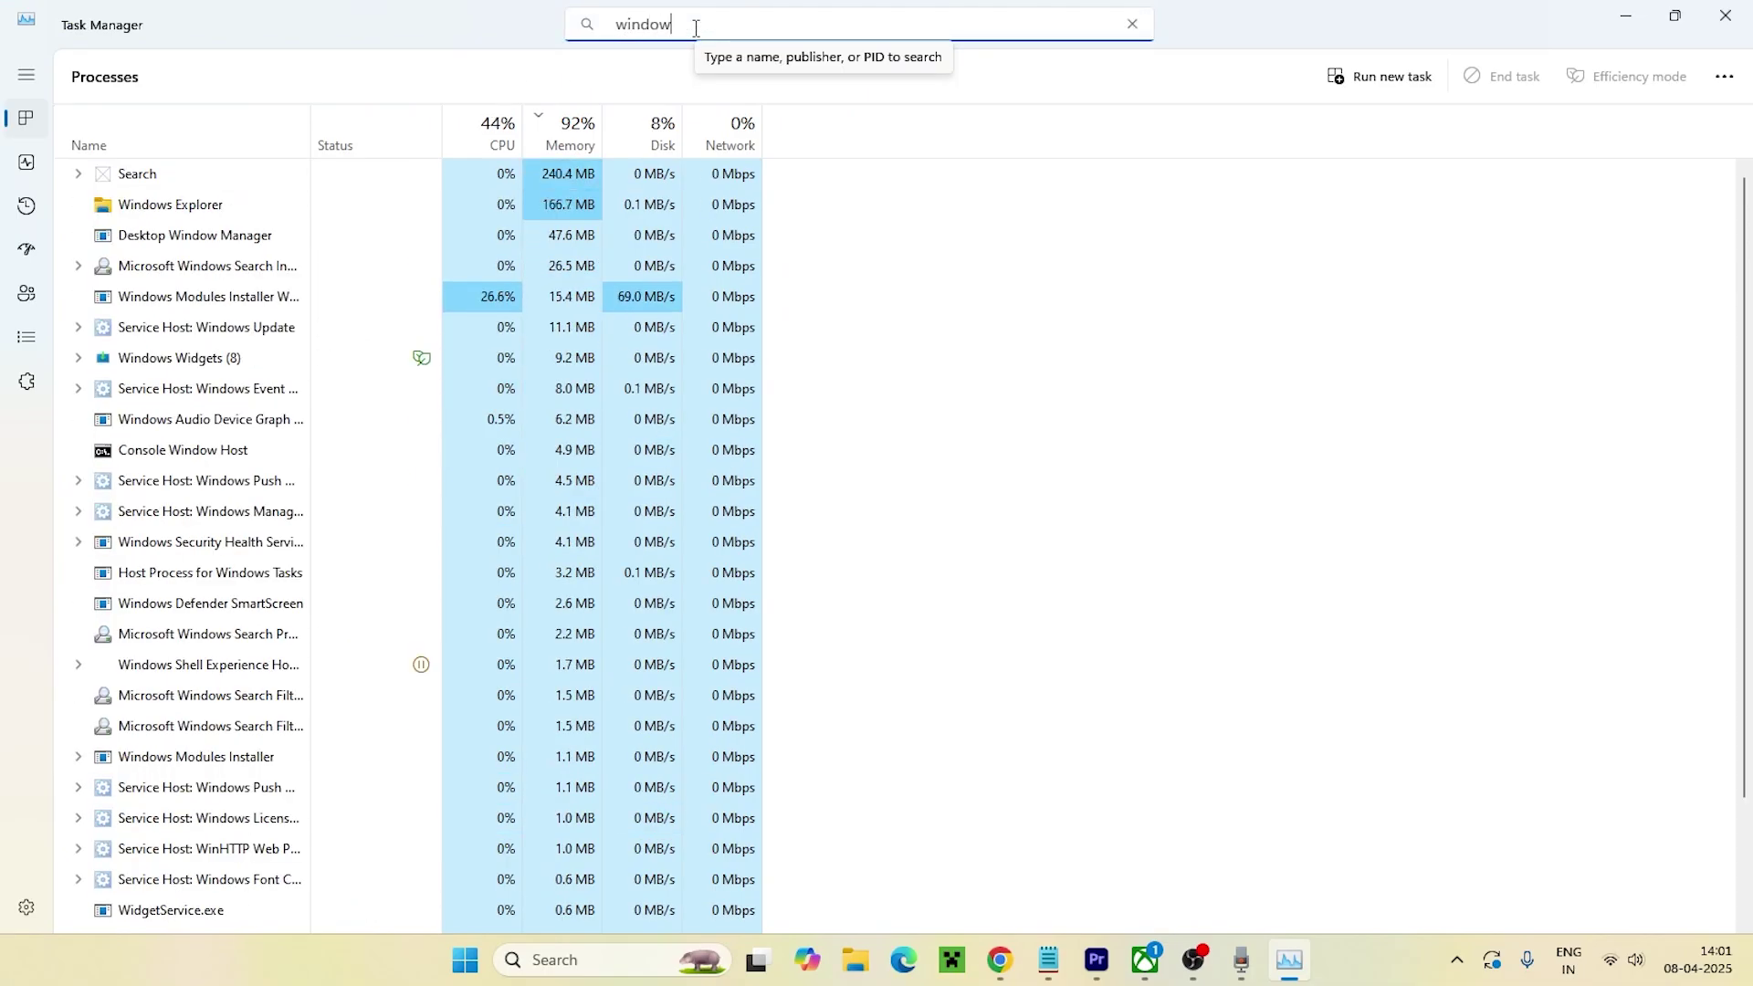
{"action": "type", "text": "s comm"}
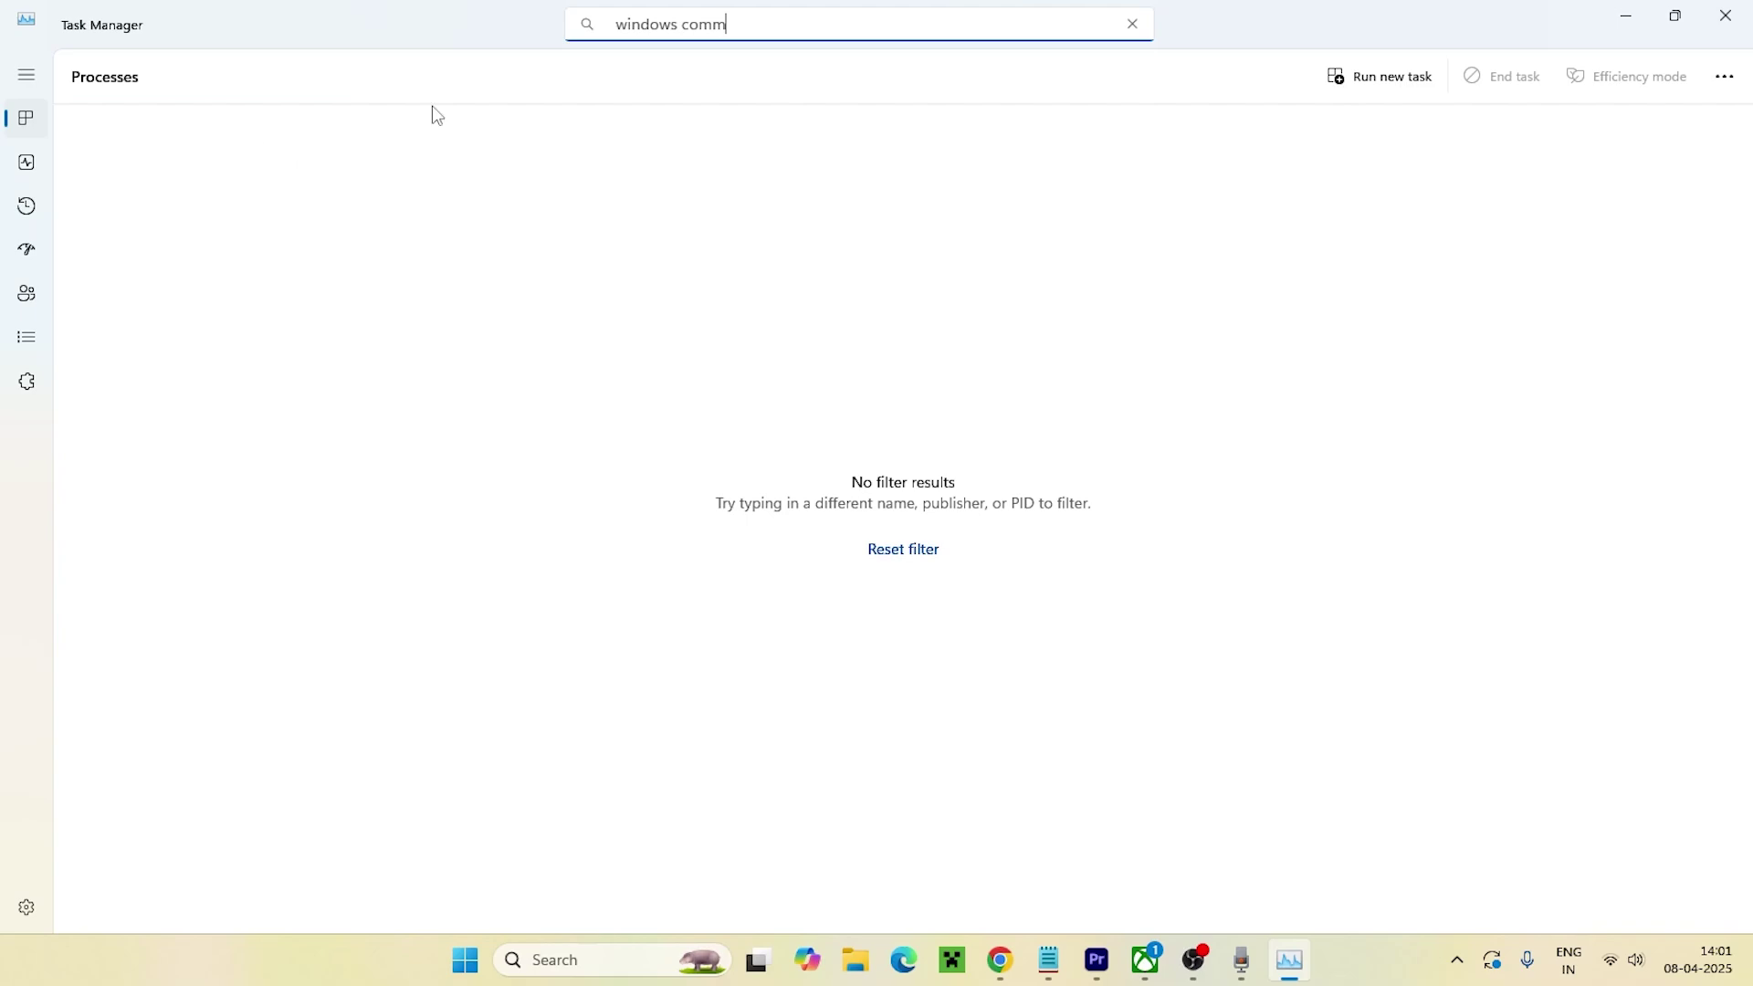
{"action": "left_click", "coordinate": [1133, 24]}
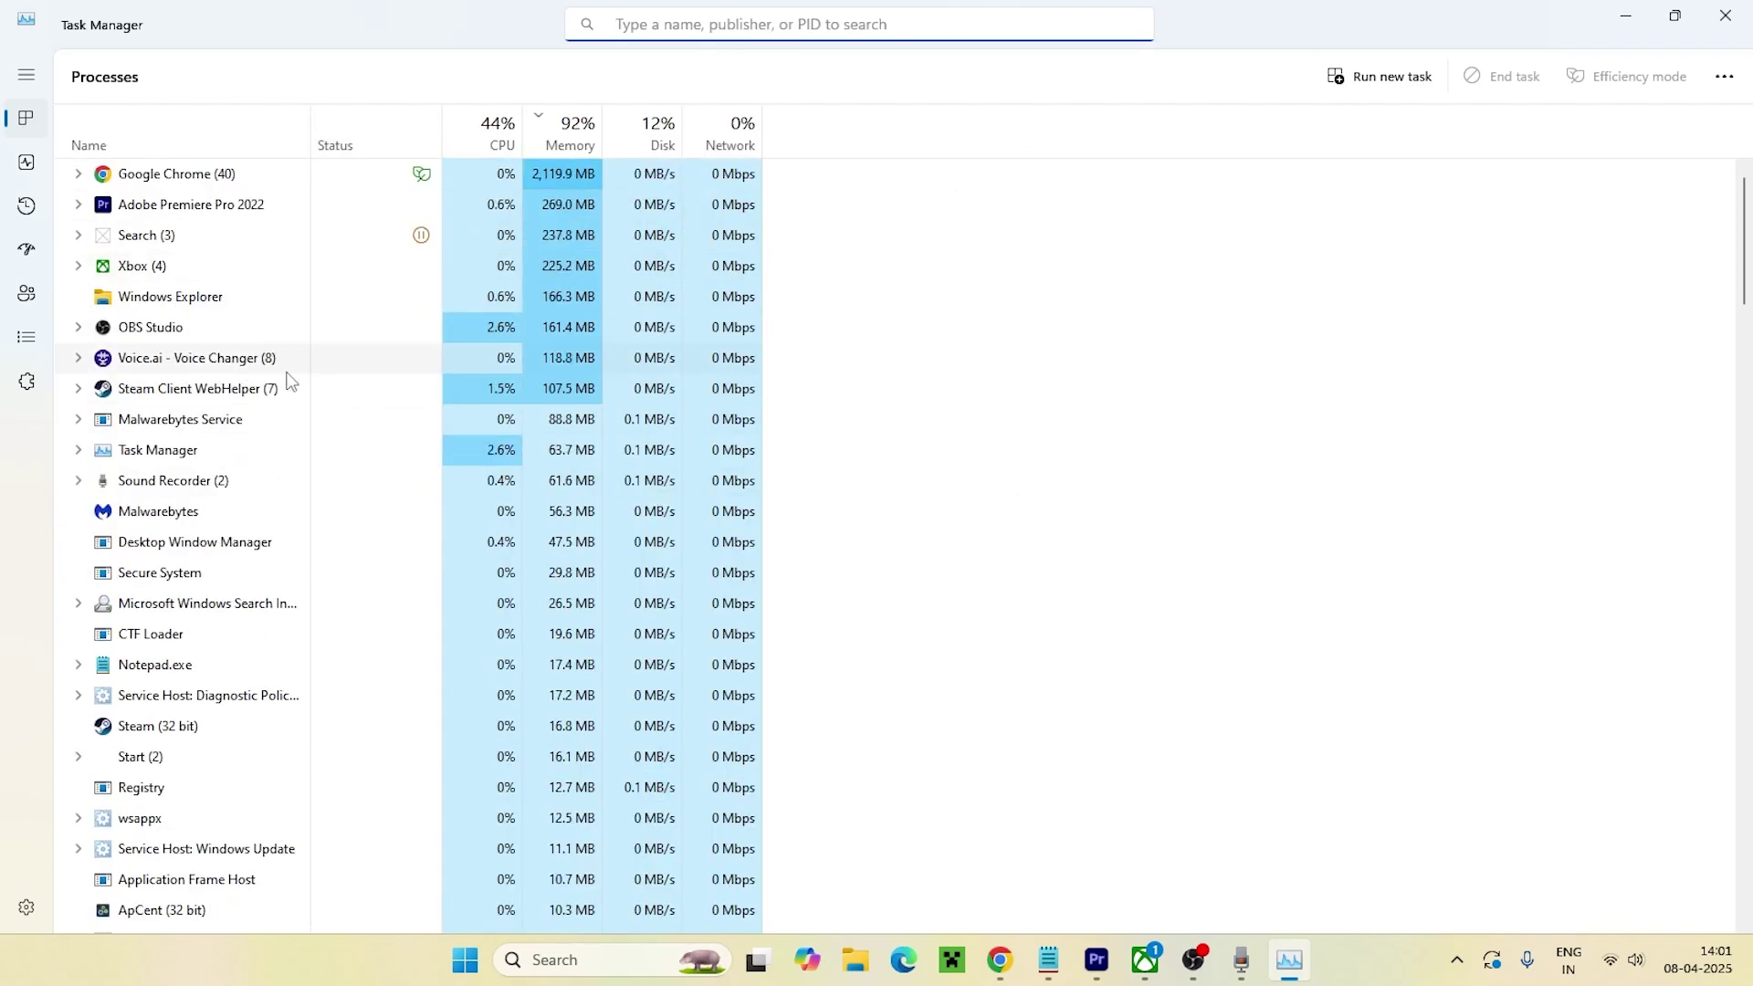
{"action": "right_click", "coordinate": [240, 449]}
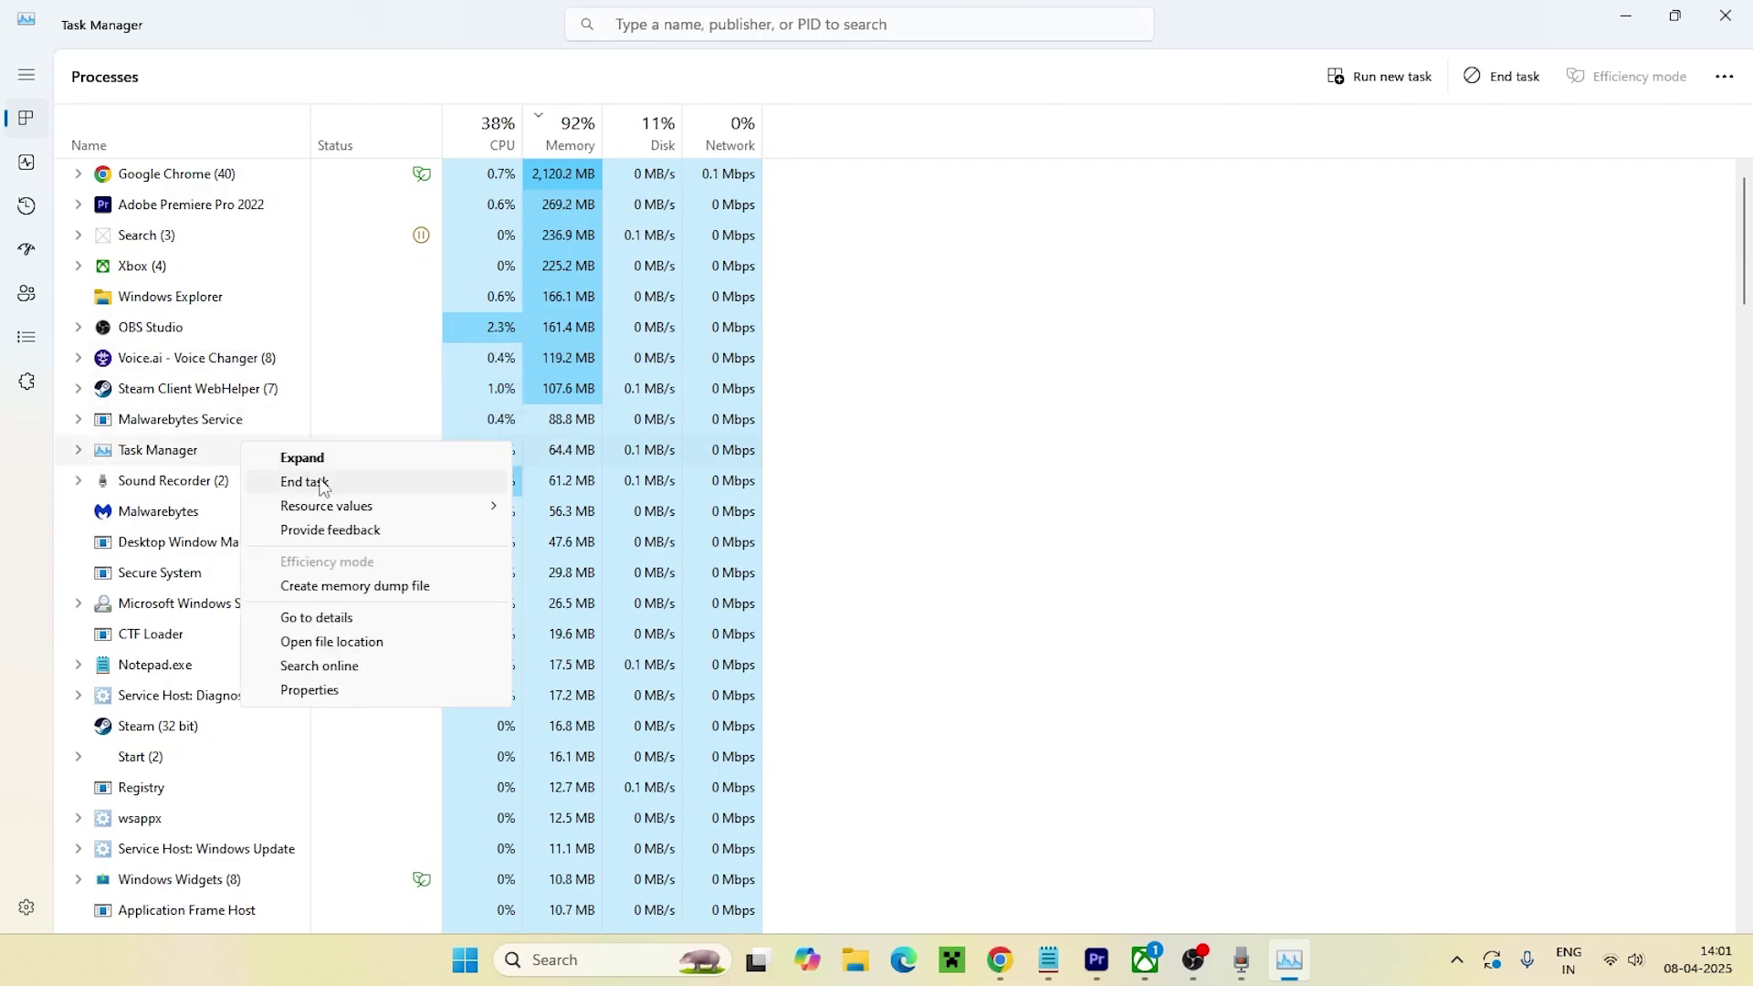
{"action": "left_click", "coordinate": [1291, 521]}
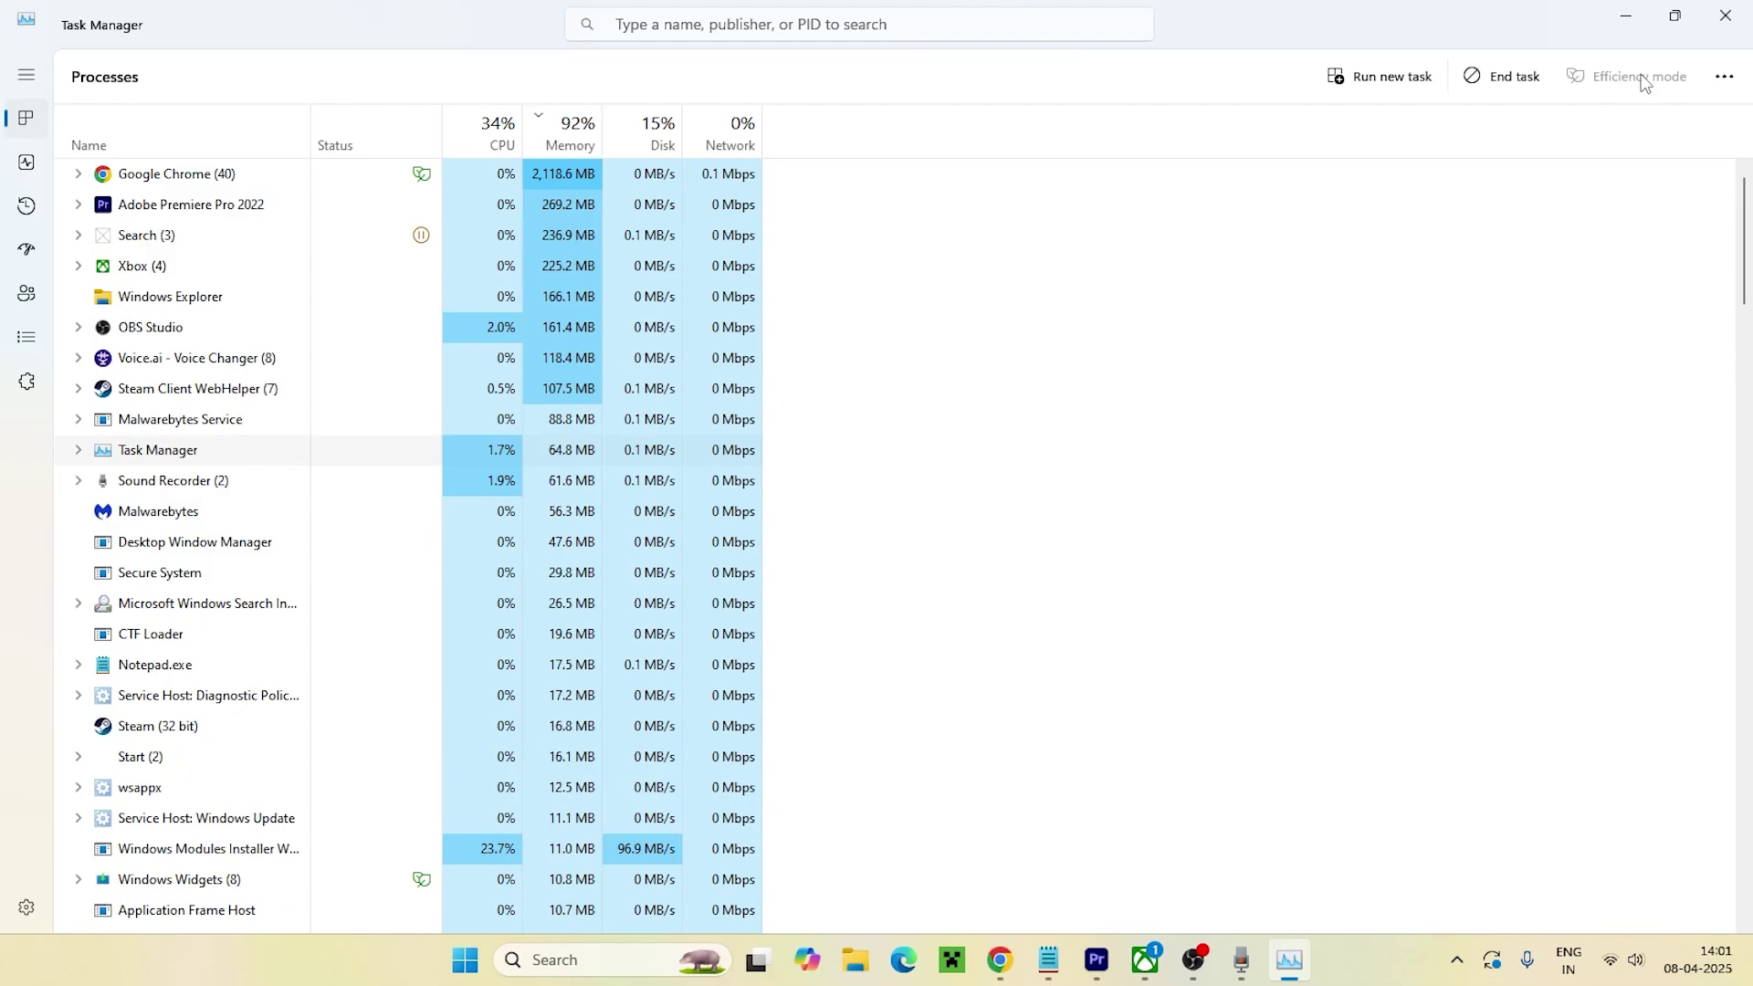
{"action": "left_click", "coordinate": [1726, 15]}
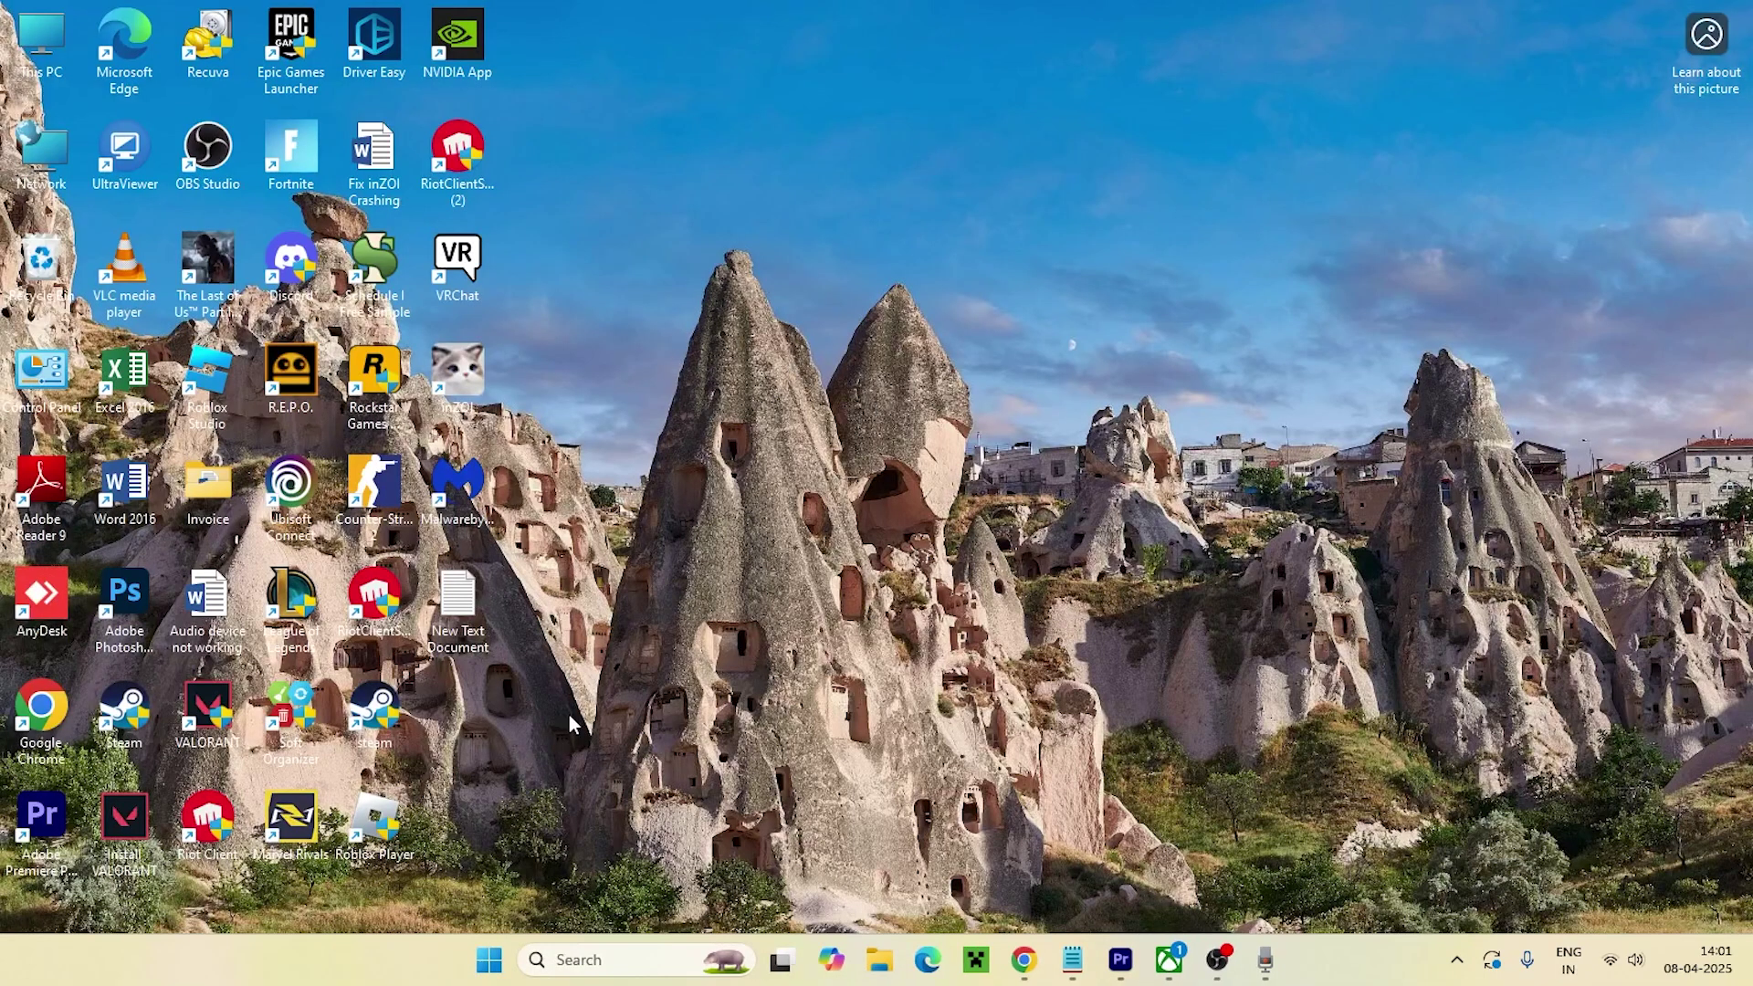
- Launch Command Prompt as administrator from a 'cmd' search, then close it
{"action": "left_click", "coordinate": [584, 959]}
{"action": "type", "text": "cmd"}
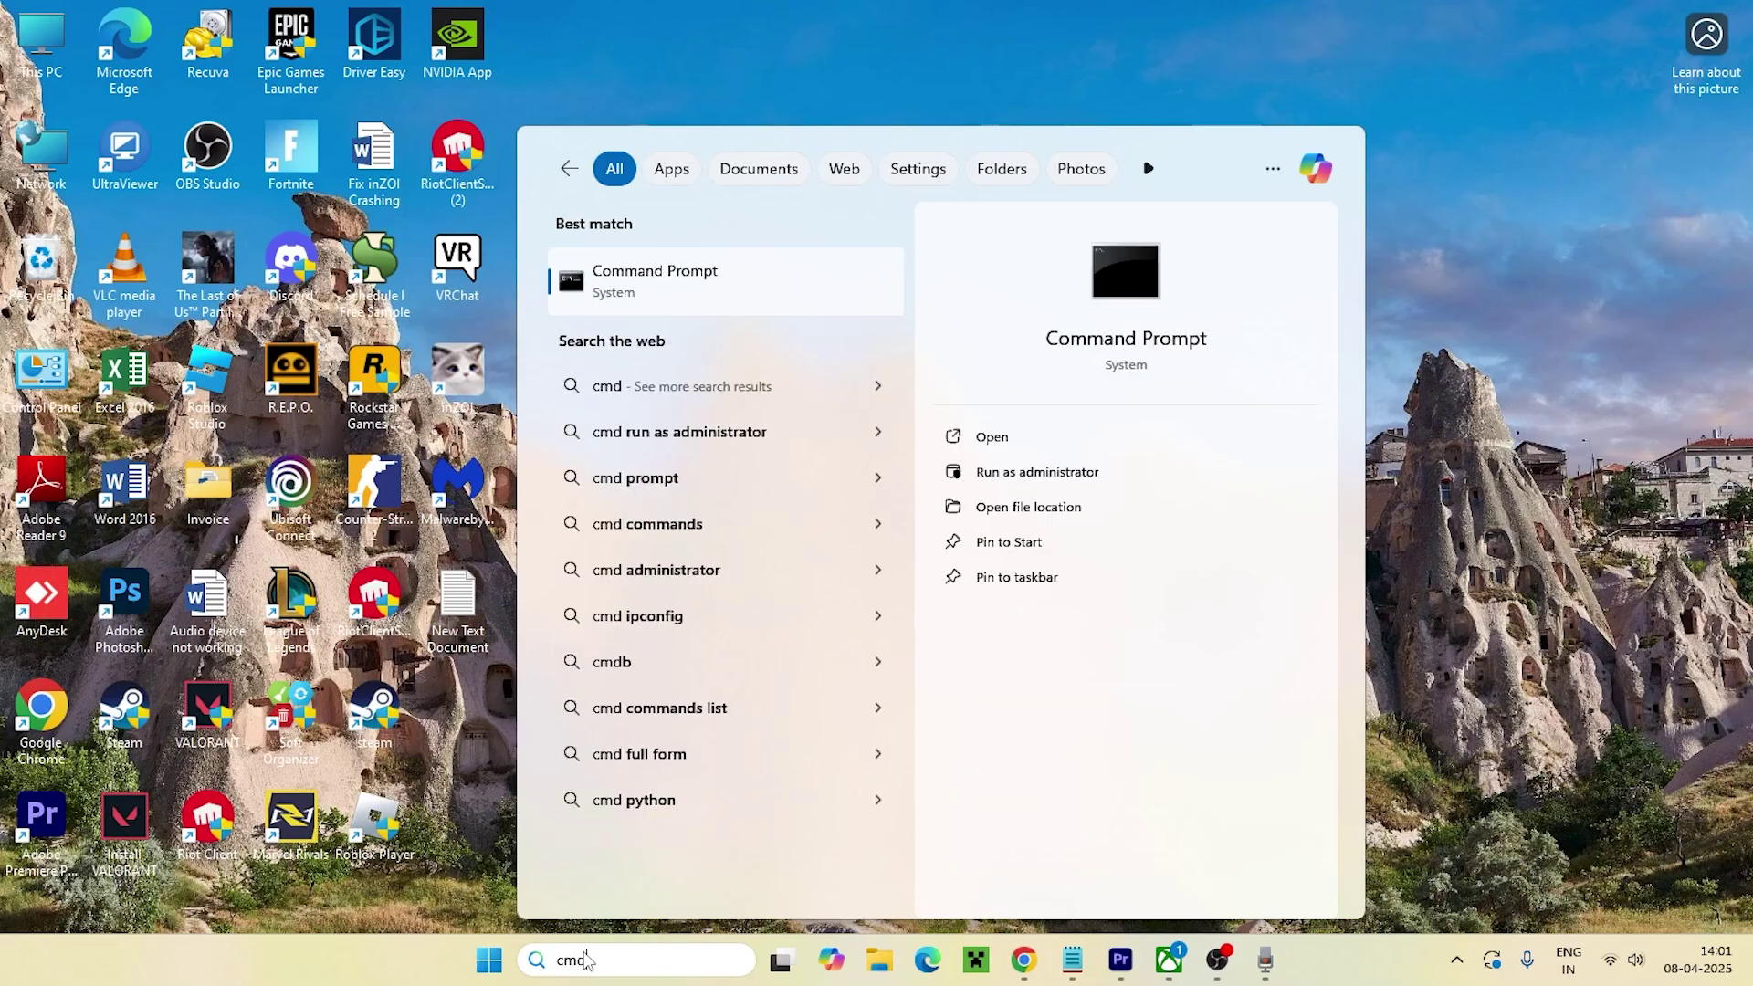
{"action": "left_click", "coordinate": [1039, 472]}
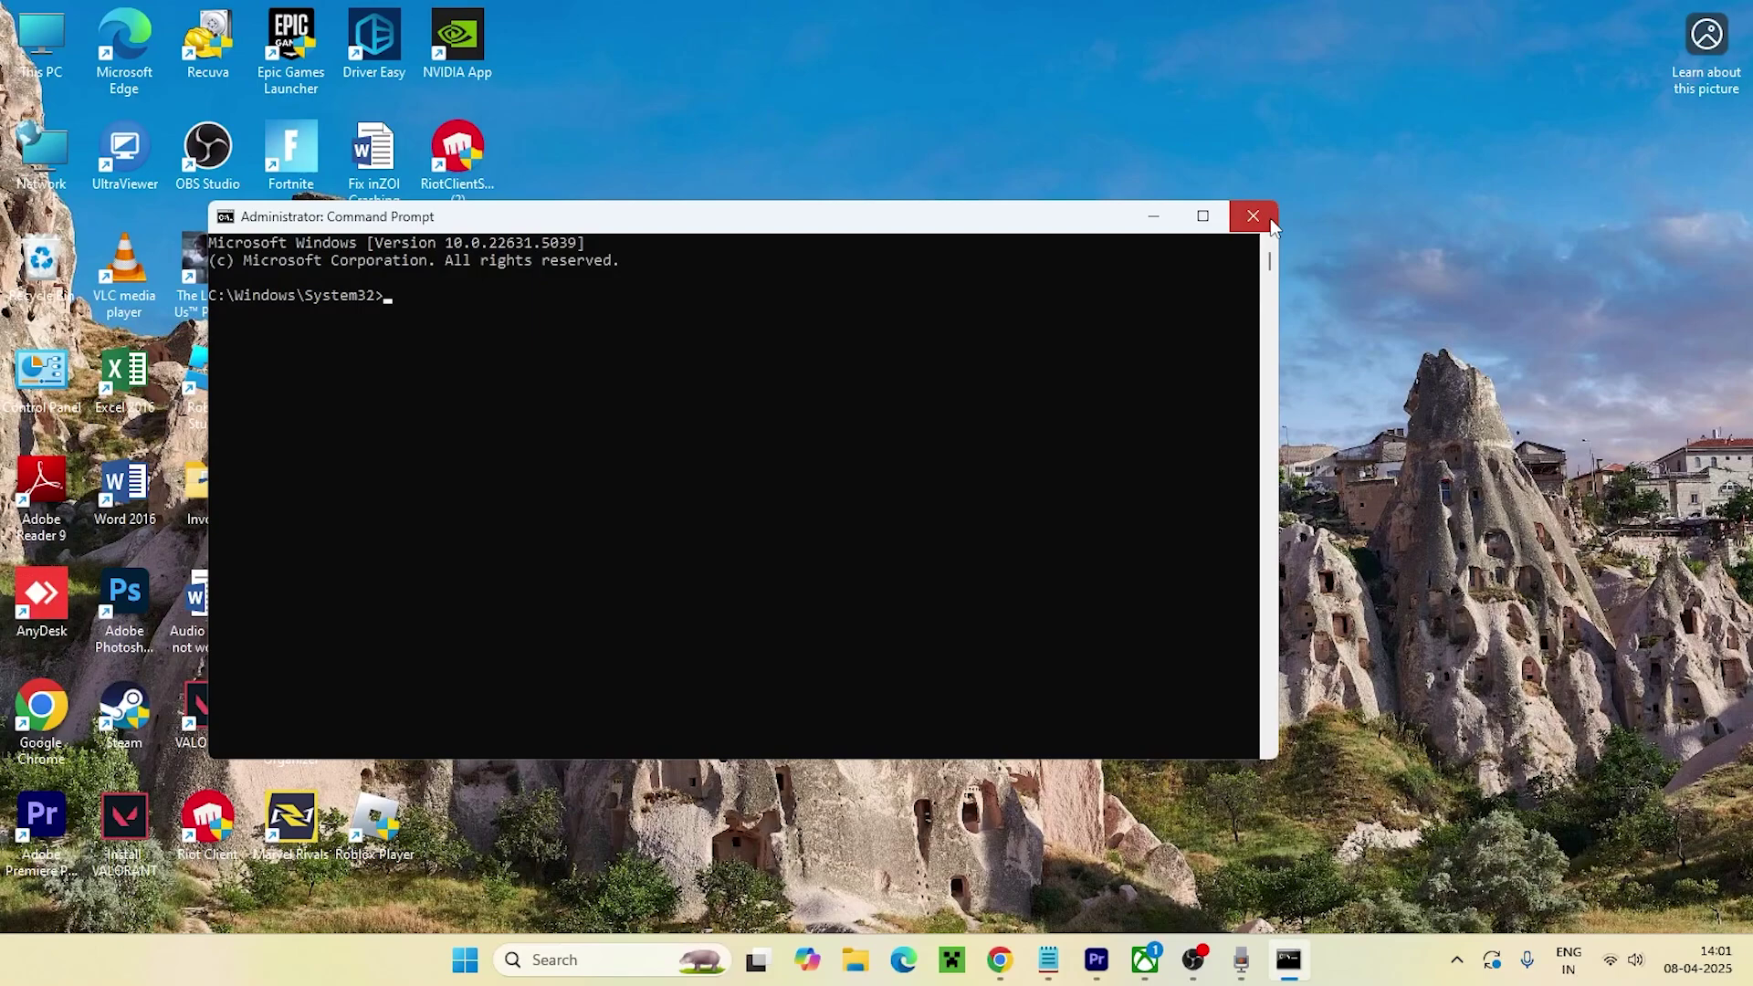
{"action": "left_click", "coordinate": [1271, 220]}
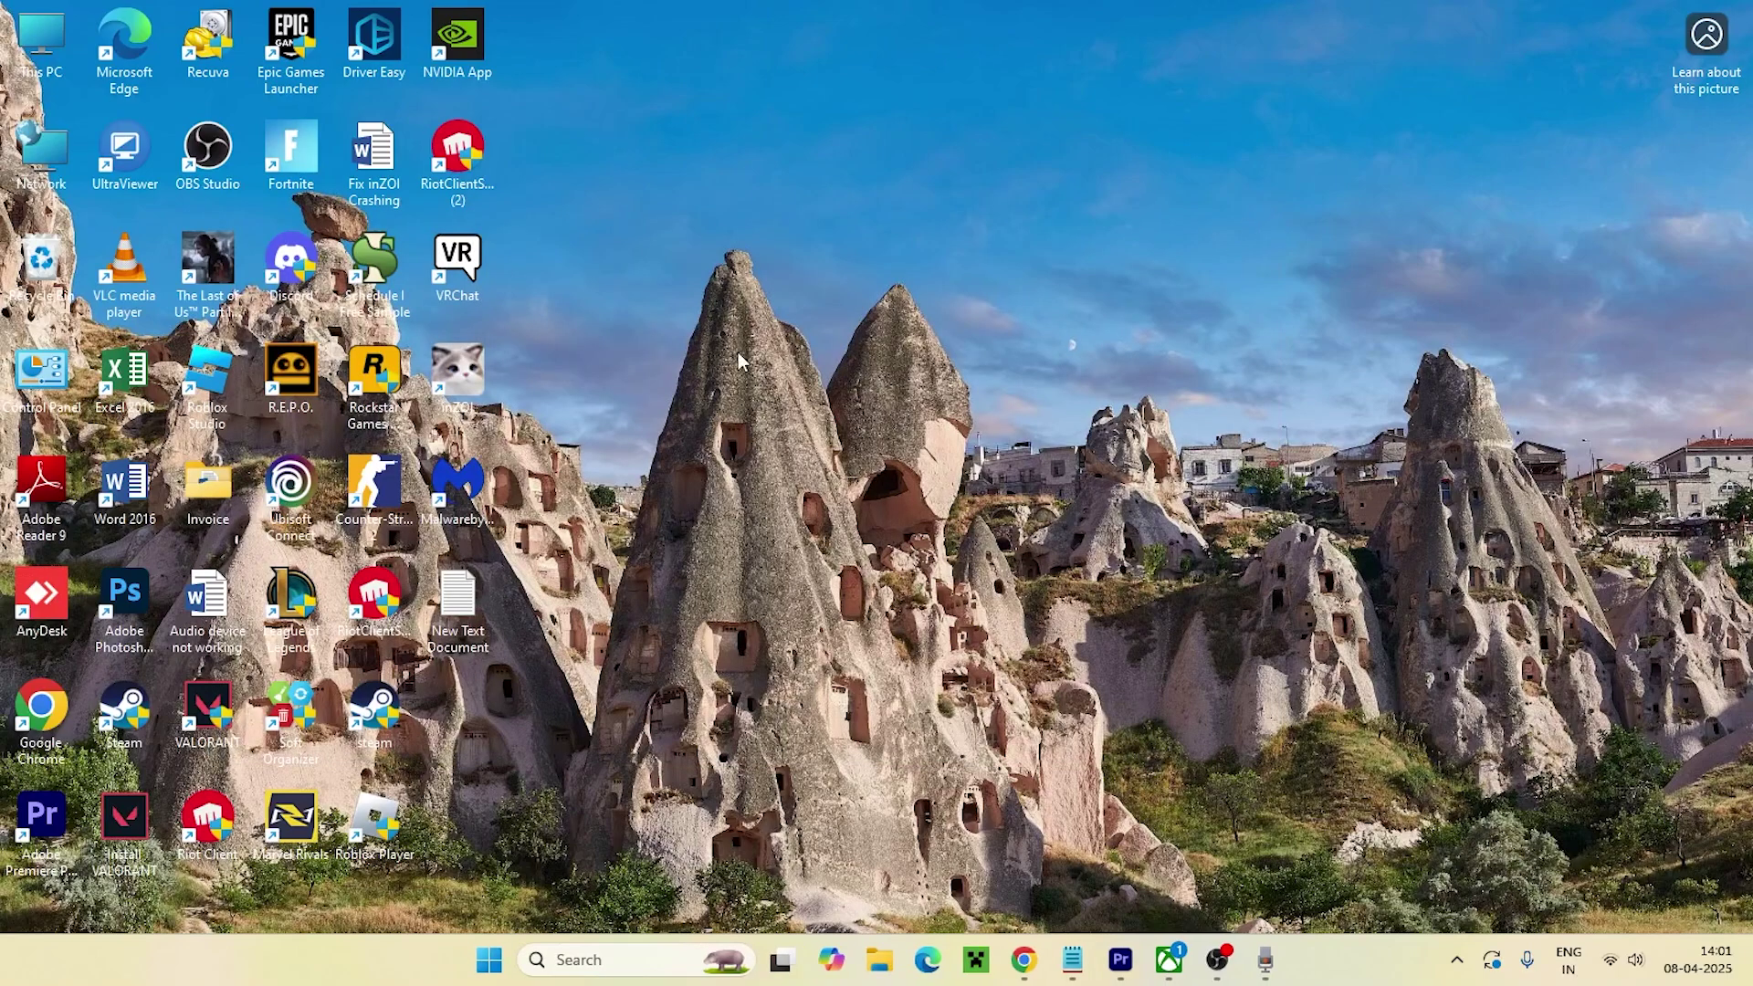
- Create a desktop shortcut to cmd with its suggested name and place it among the icons
{"action": "right_click", "coordinate": [888, 220]}
{"action": "mouse_move", "coordinate": [965, 396]}
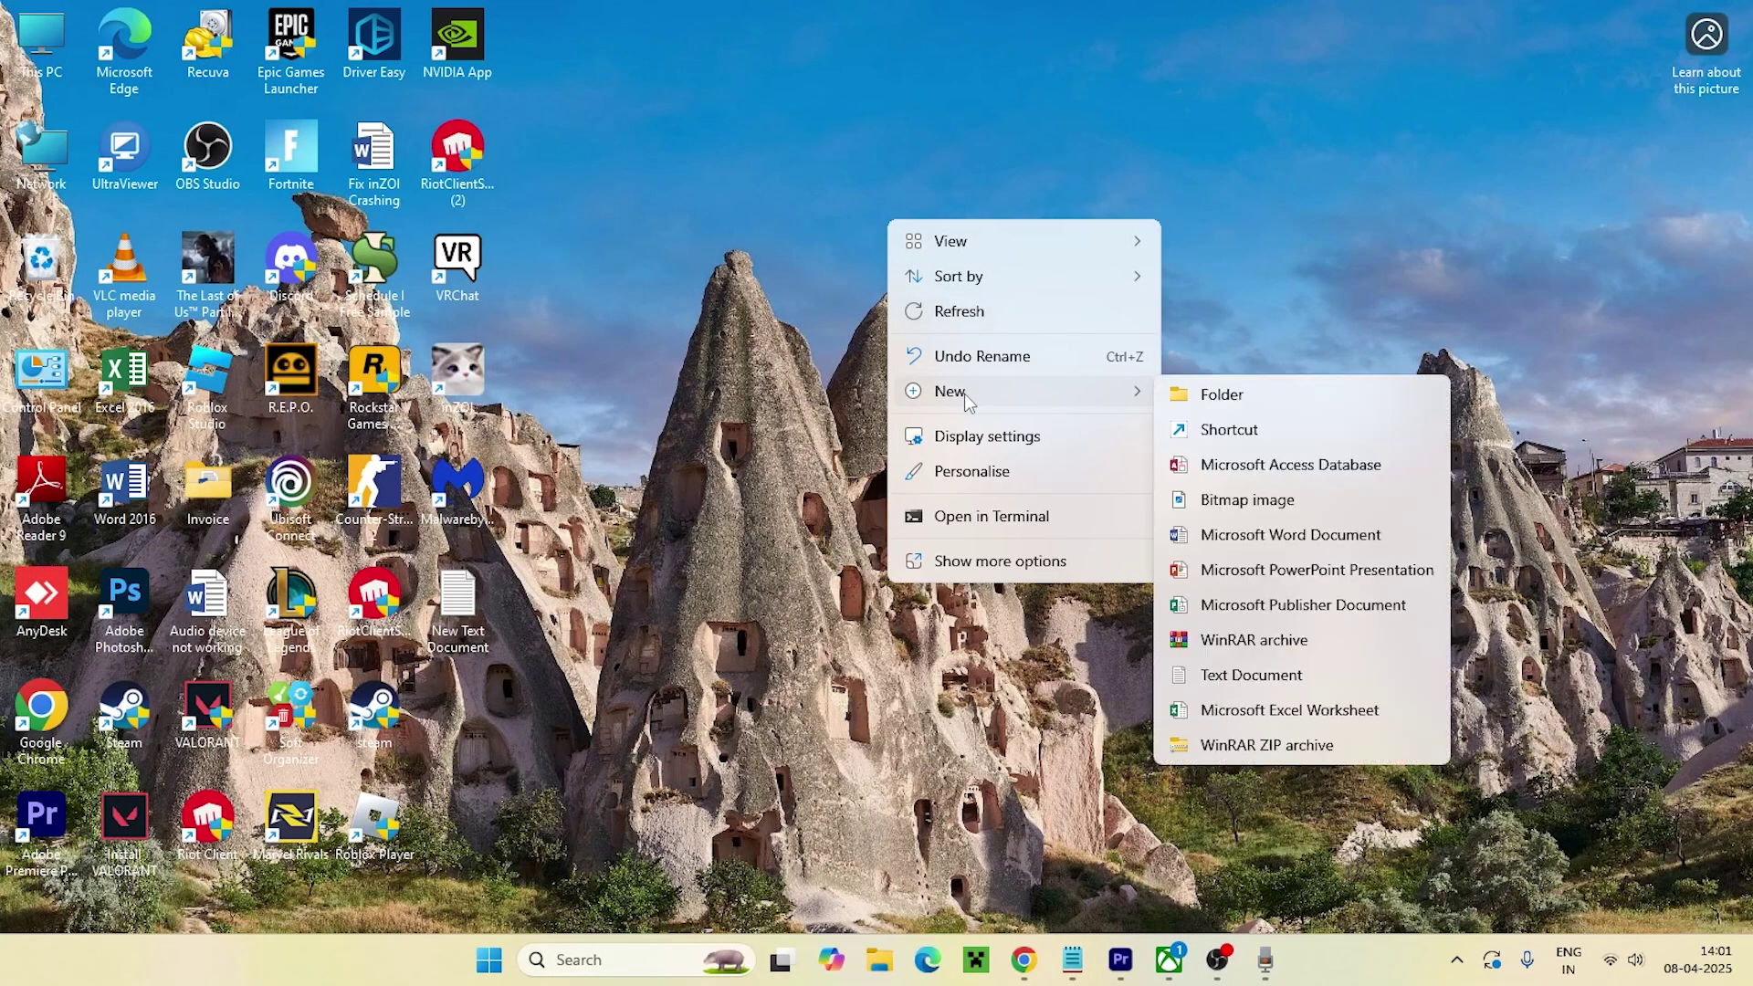
{"action": "left_click", "coordinate": [1316, 431]}
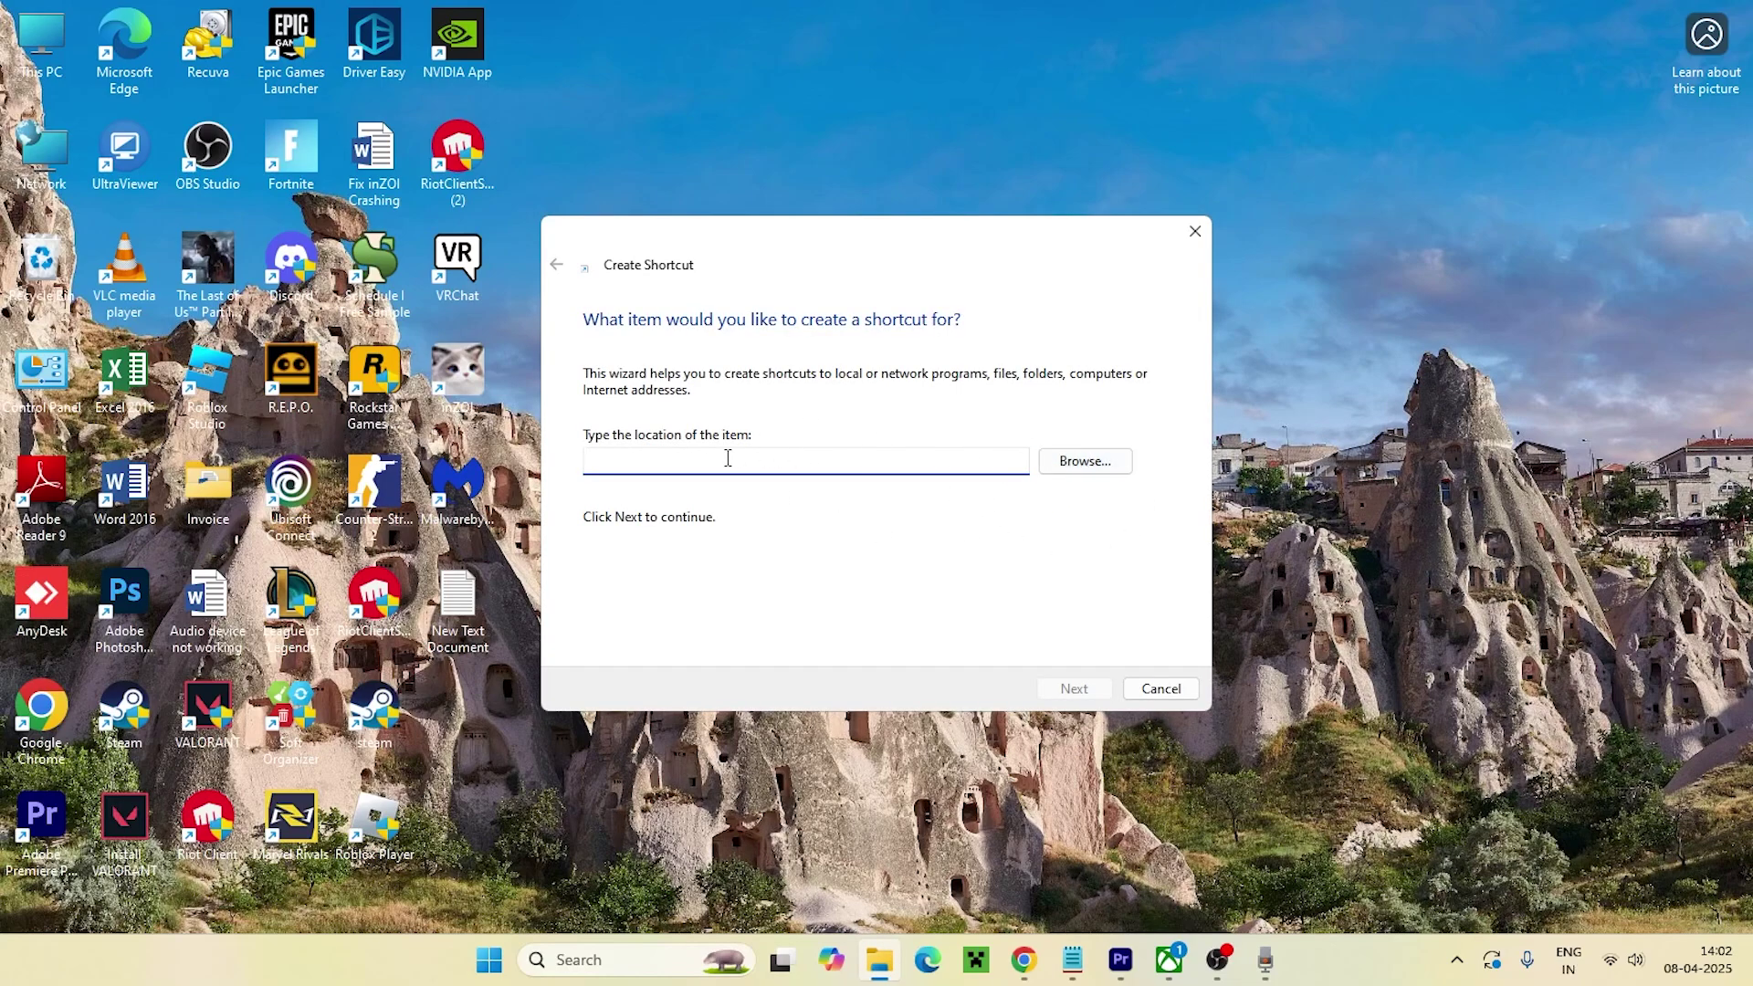
{"action": "type", "text": "cmd.exe"}
{"action": "left_click", "coordinate": [1085, 694]}
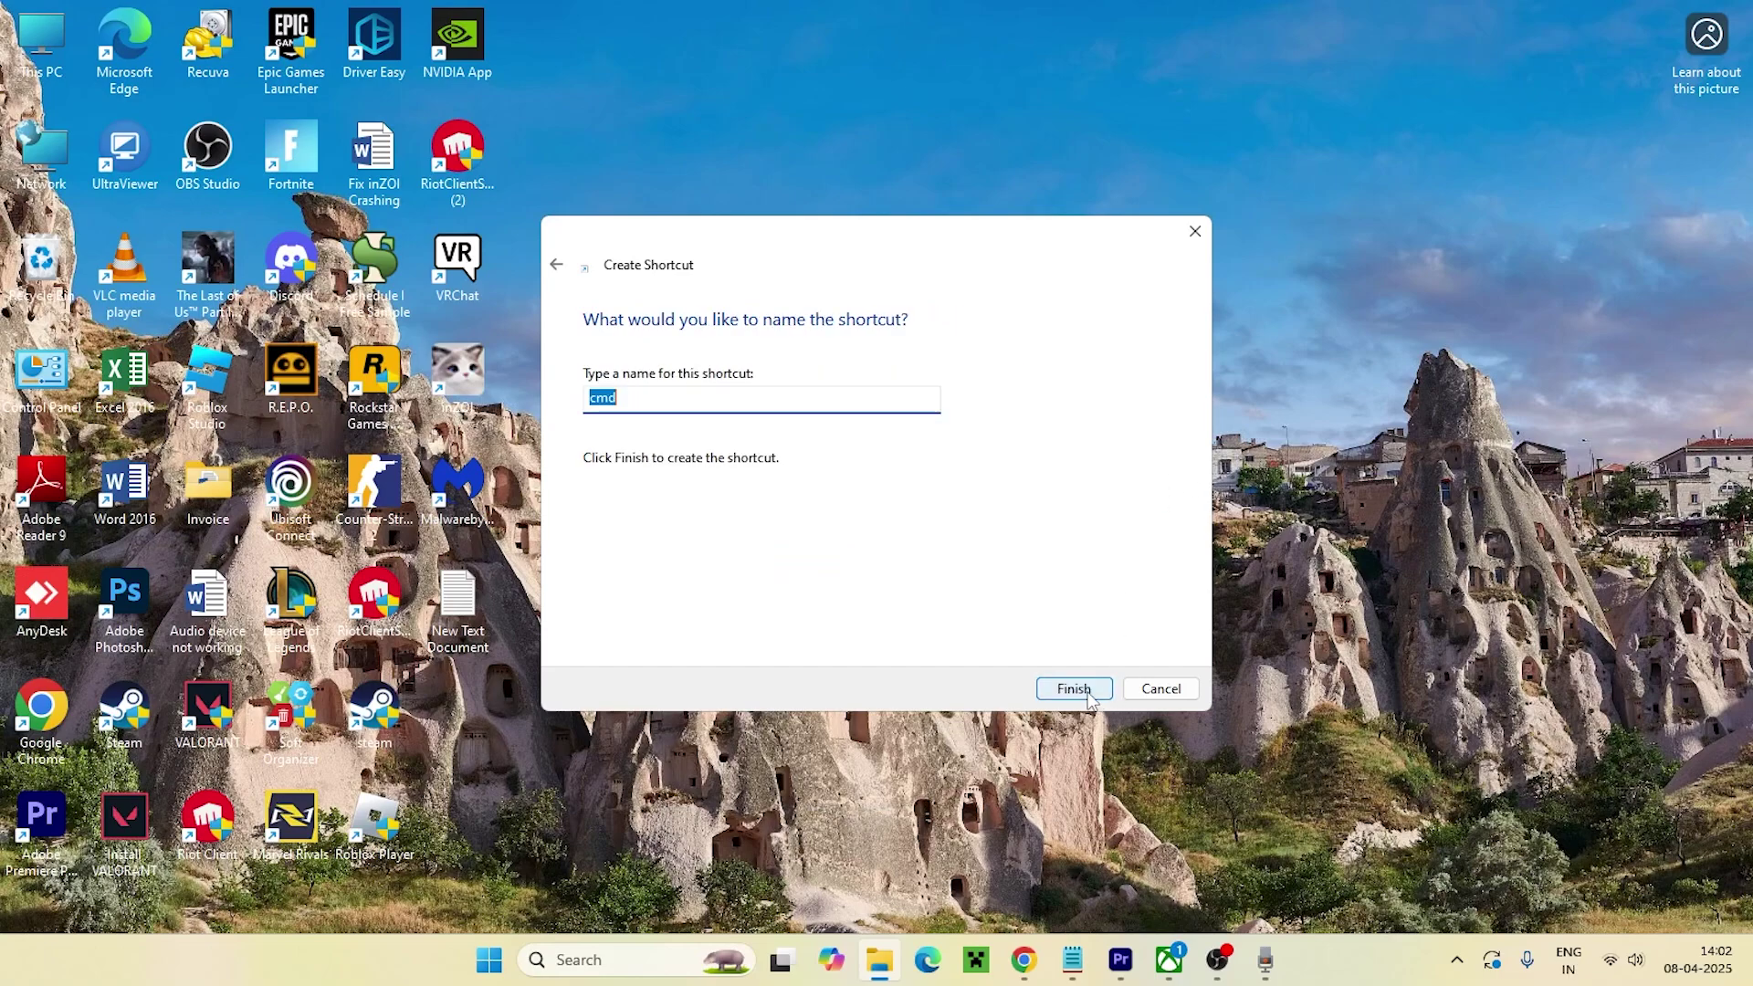
{"action": "left_click", "coordinate": [708, 401]}
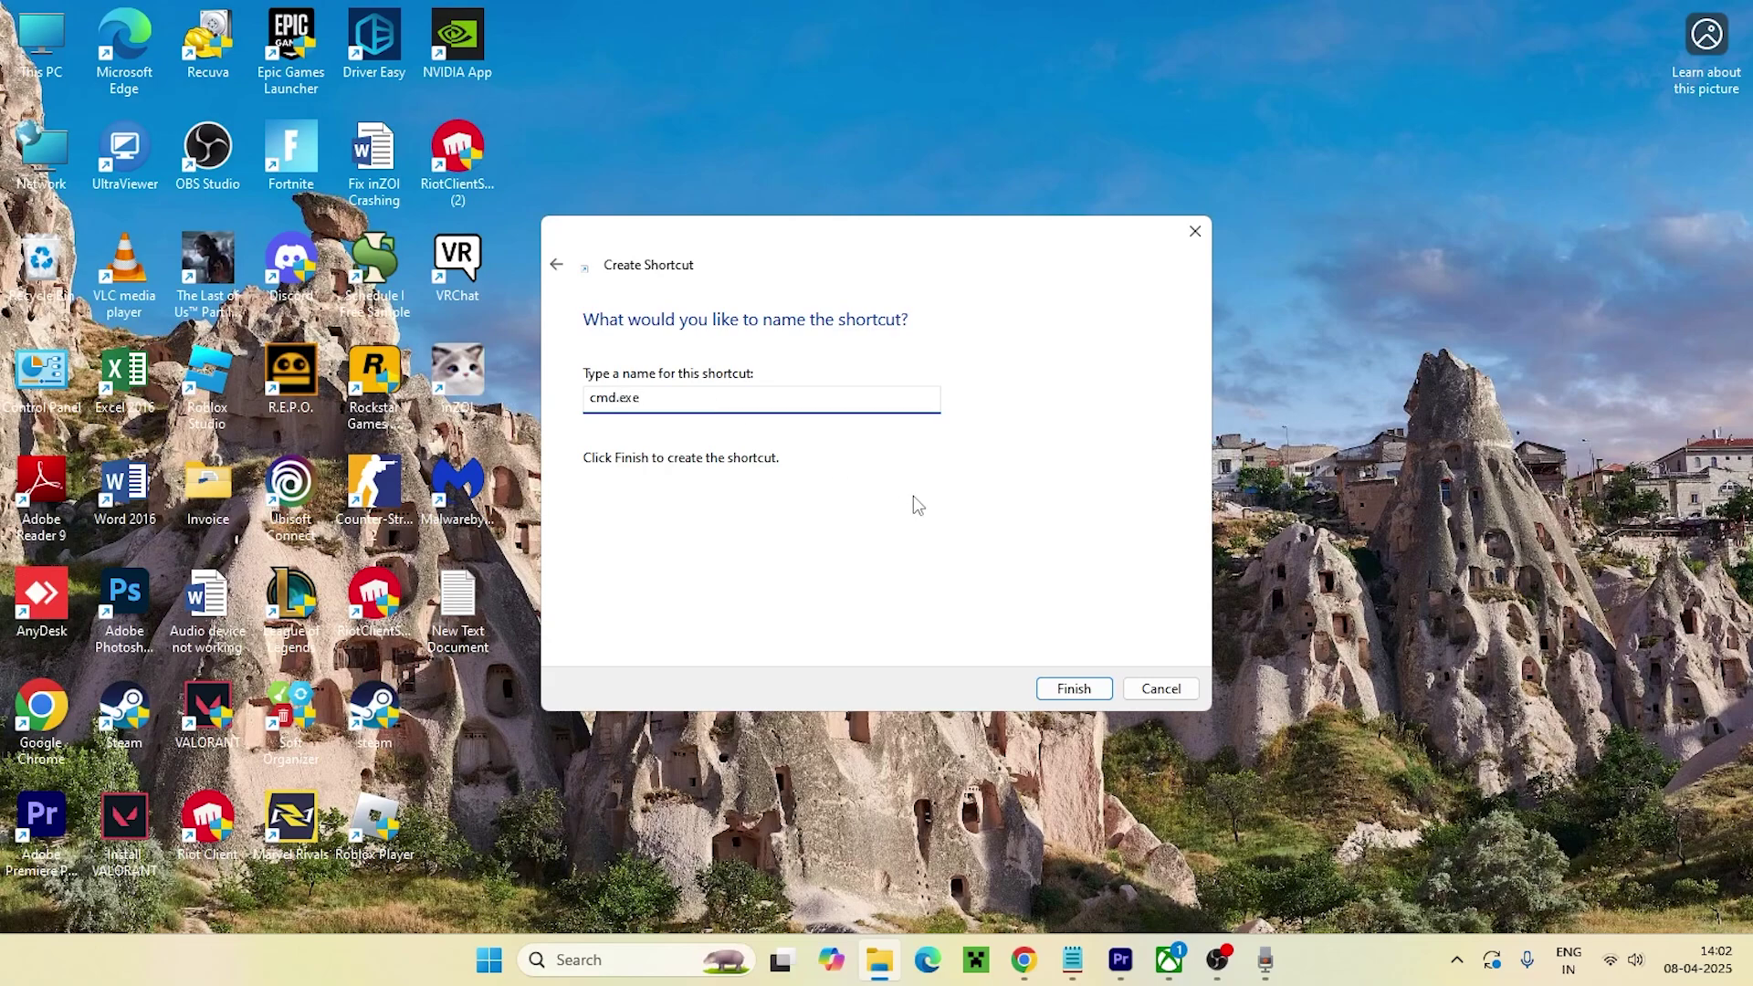
{"action": "left_click", "coordinate": [1073, 688]}
{"action": "left_click_drag", "start_coordinate": [874, 265], "coordinate": [478, 715]}
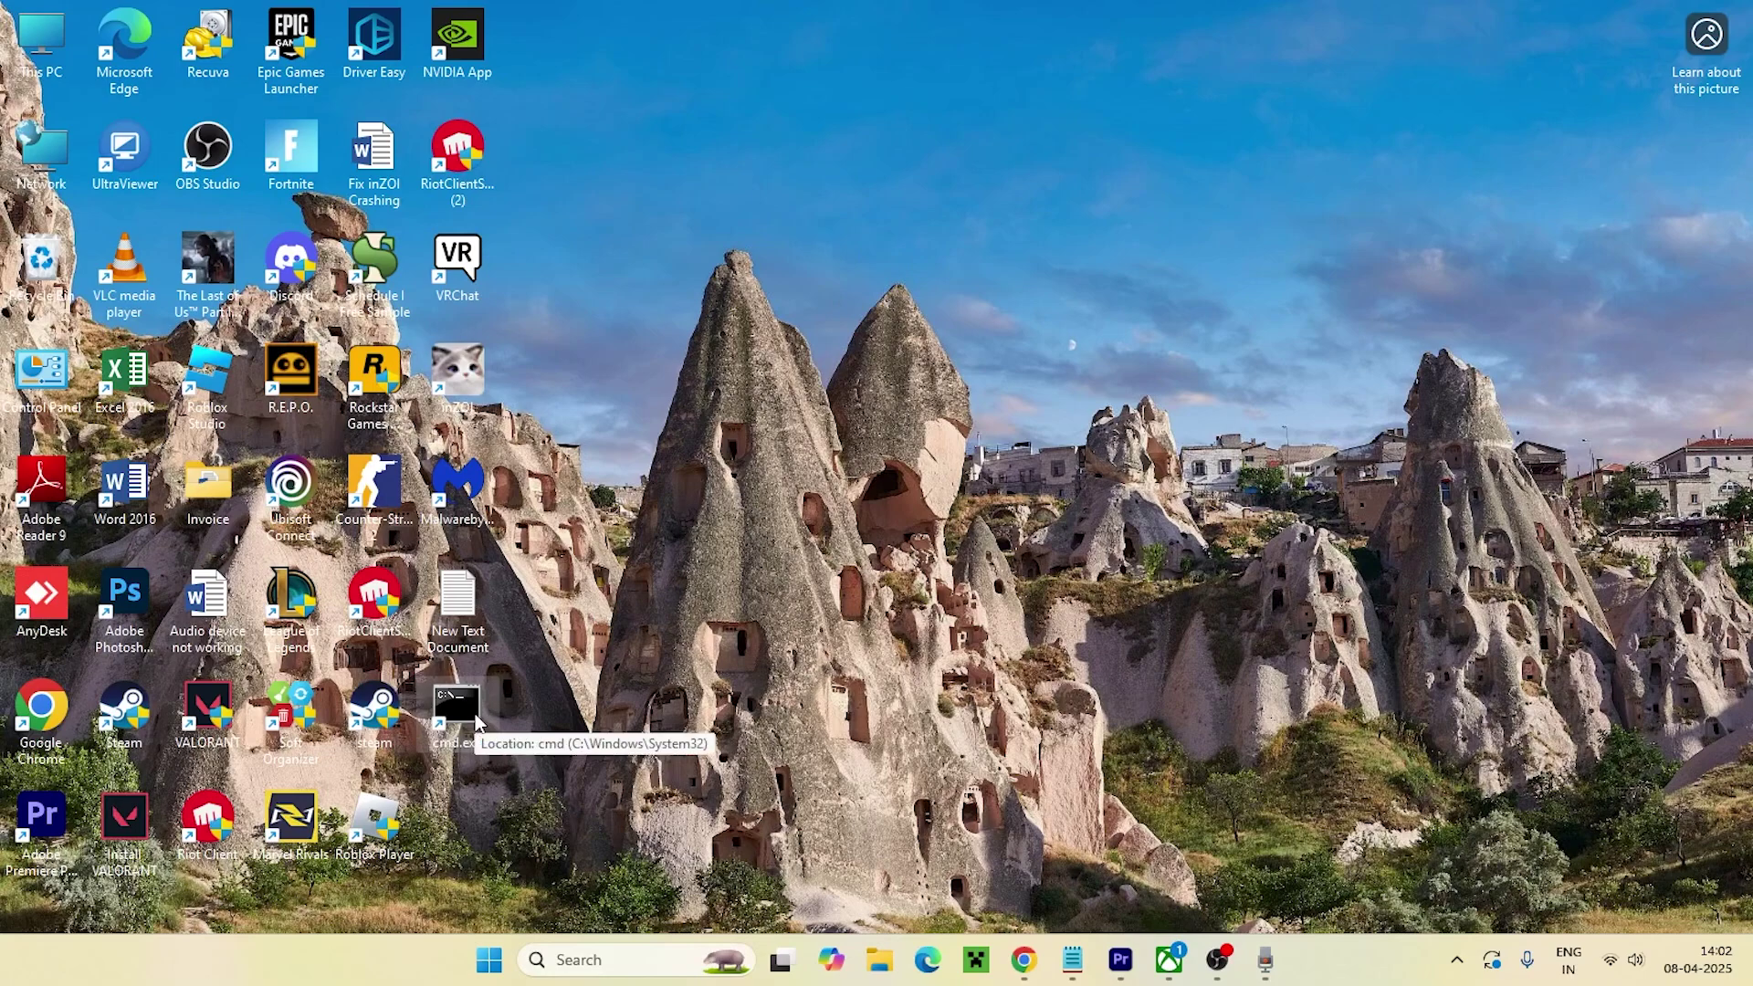
- Tick Run as administrator in the cmd.exe shortcut's Advanced properties and apply it
{"action": "right_click", "coordinate": [470, 719]}
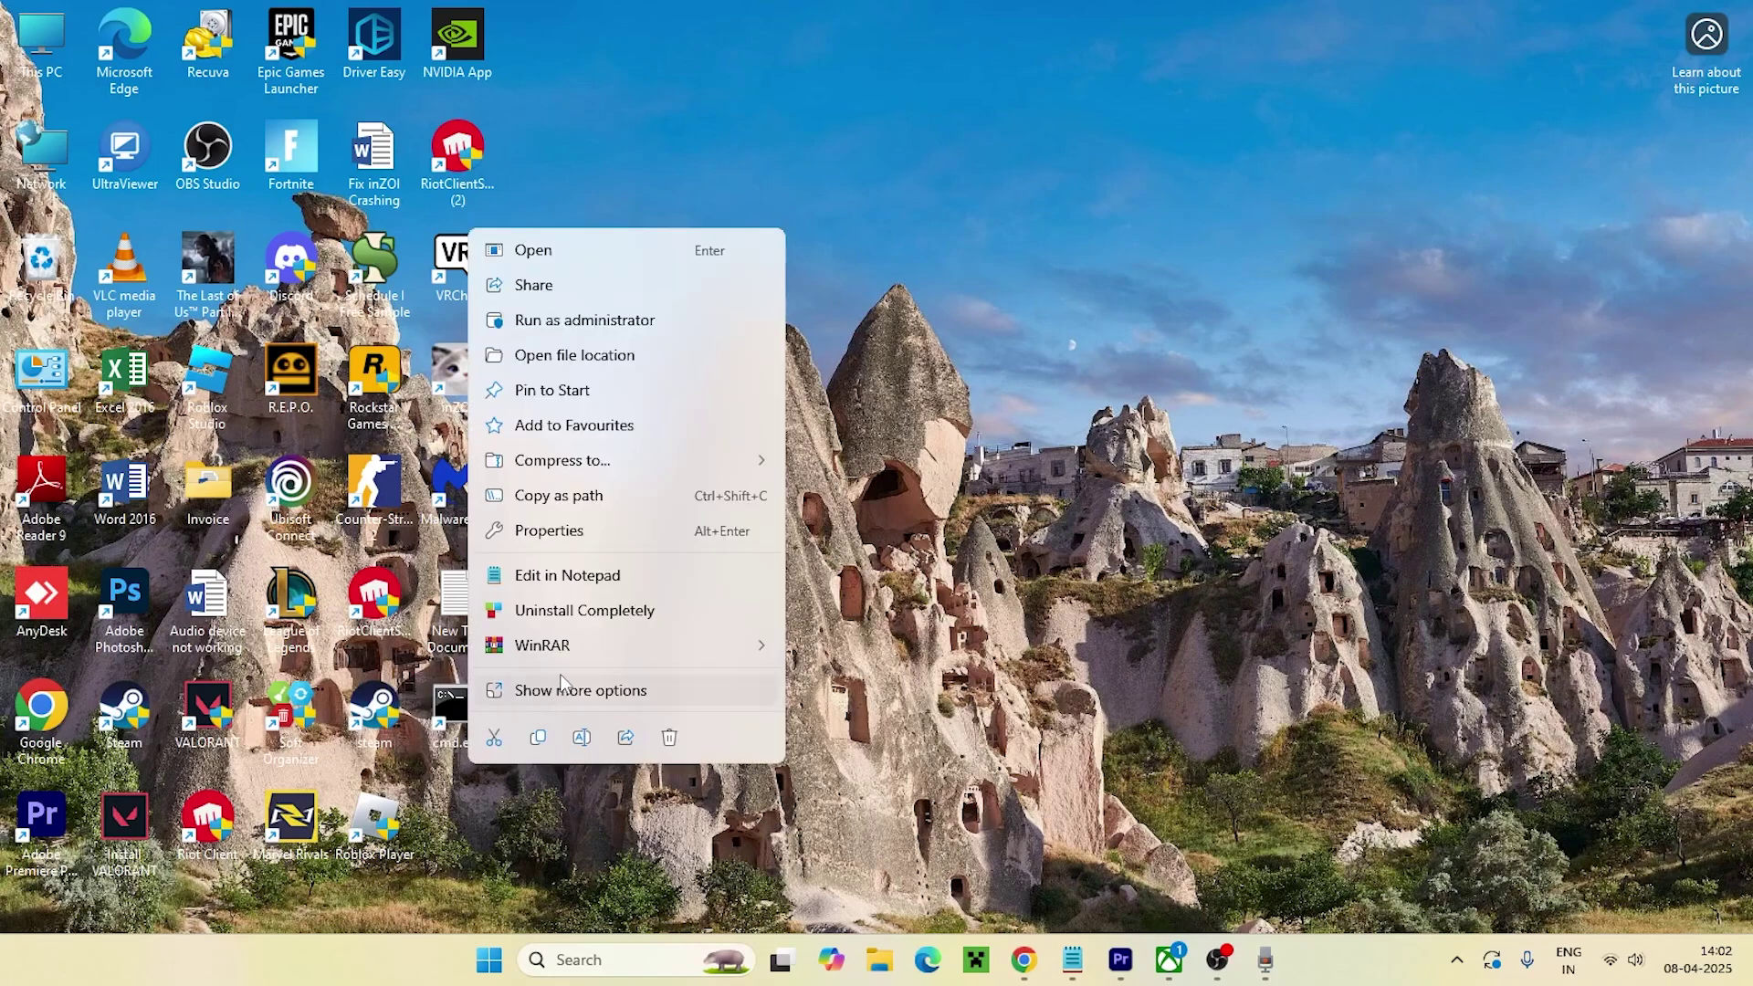
{"action": "left_click", "coordinate": [676, 530]}
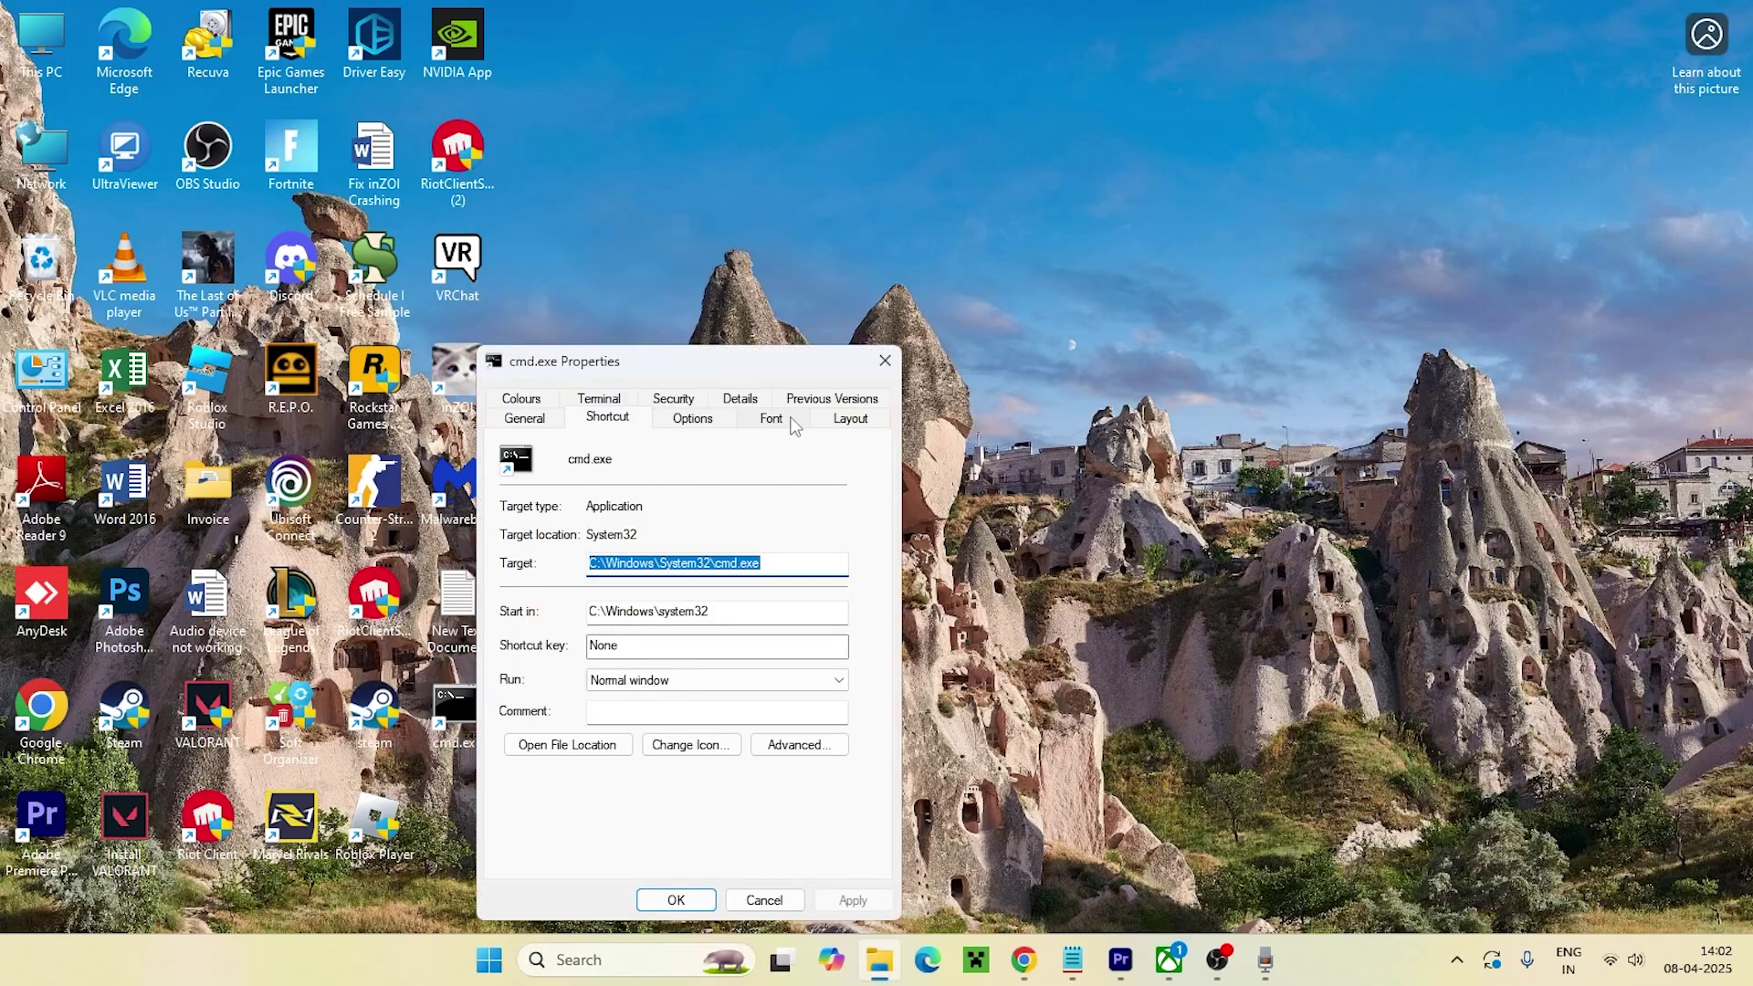
{"action": "left_click", "coordinate": [793, 744]}
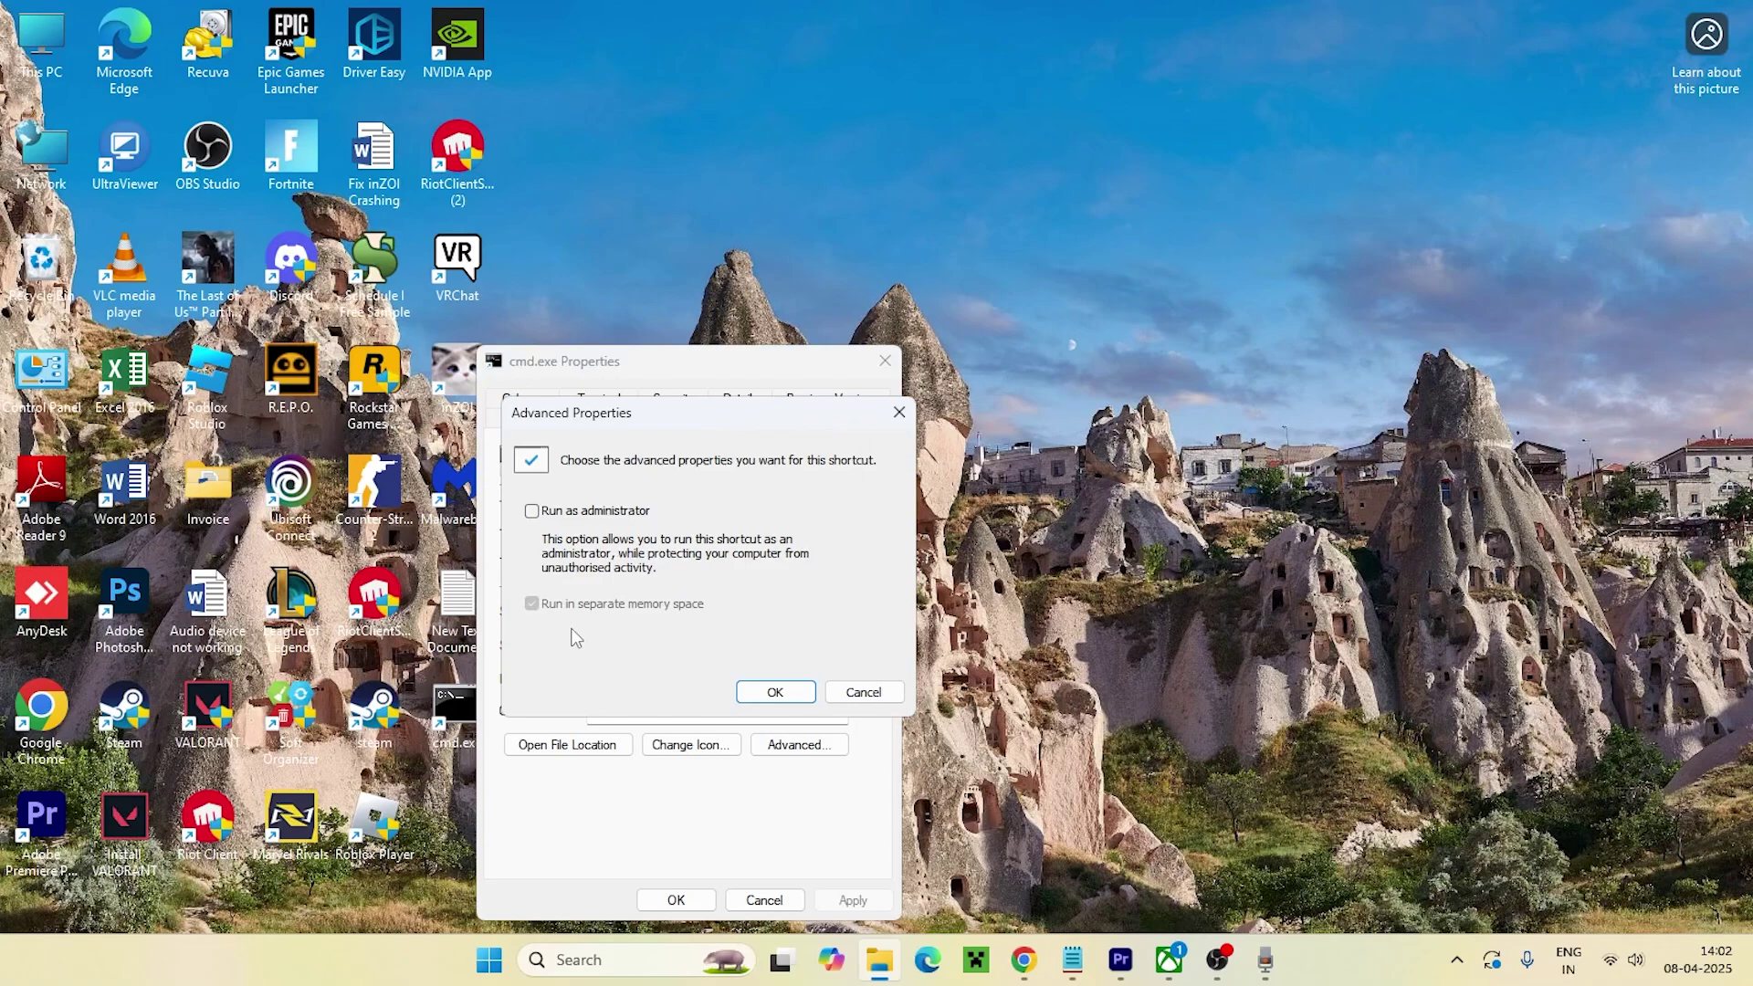
{"action": "left_click", "coordinate": [531, 512]}
{"action": "left_click", "coordinate": [774, 692]}
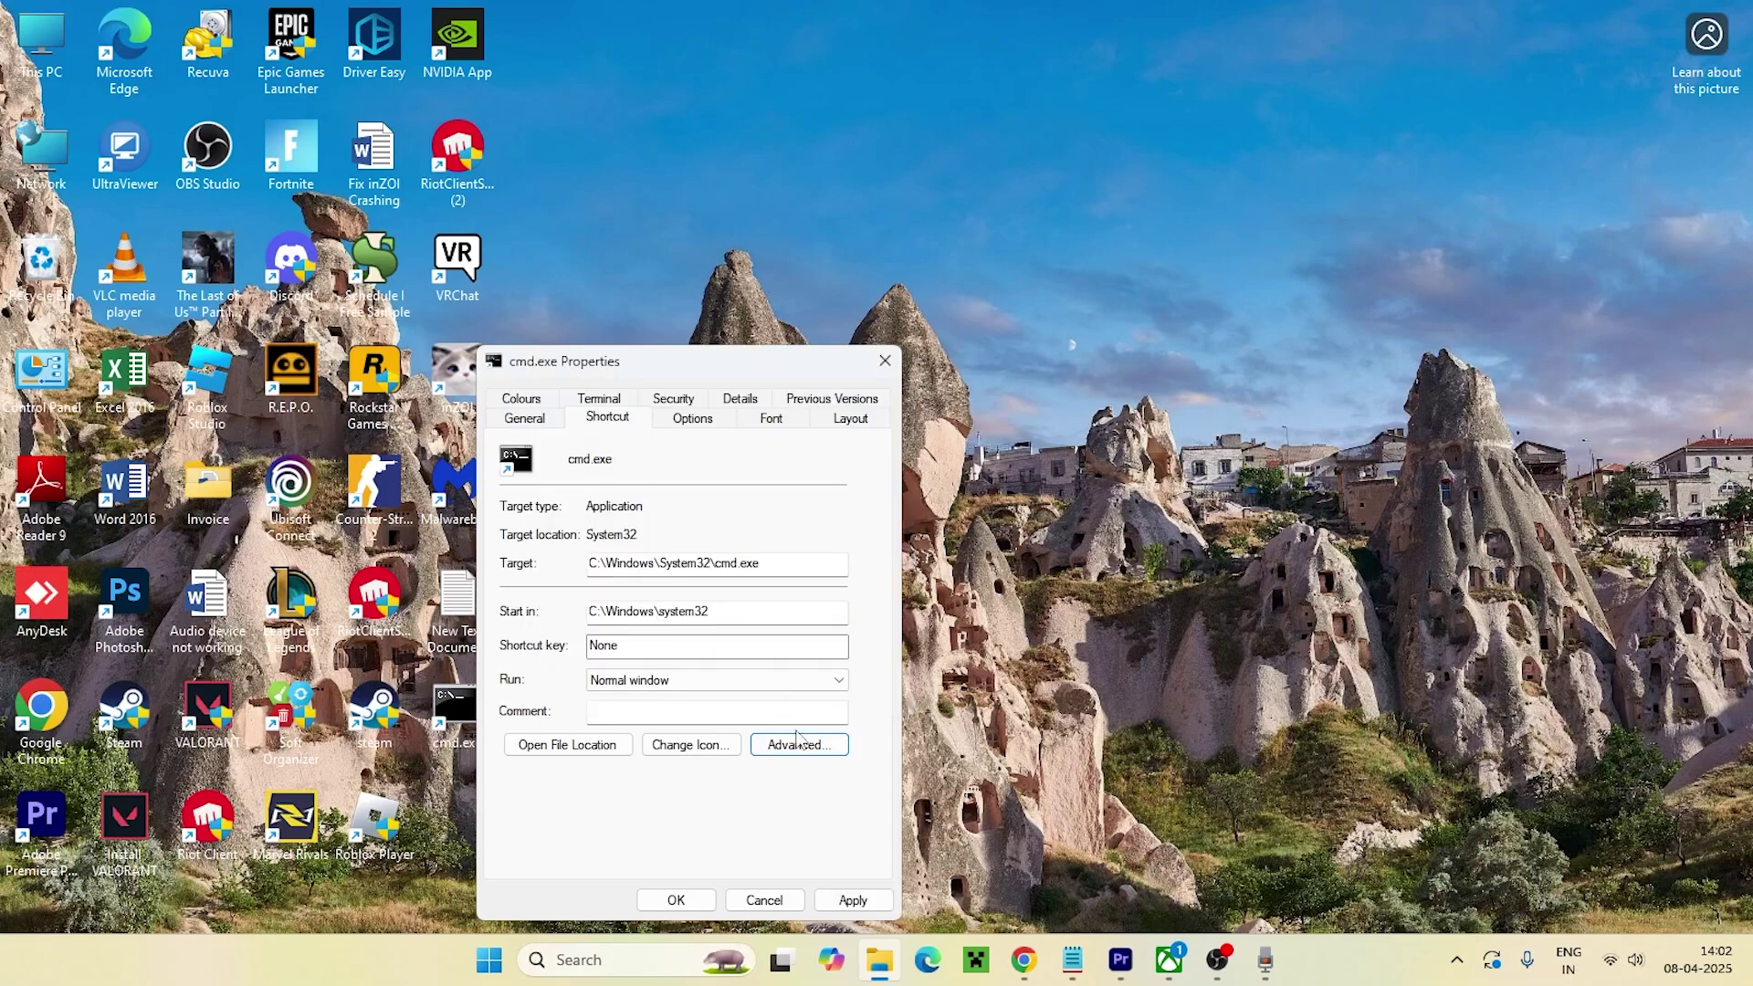
{"action": "left_click", "coordinate": [853, 900]}
{"action": "left_click", "coordinate": [675, 899]}
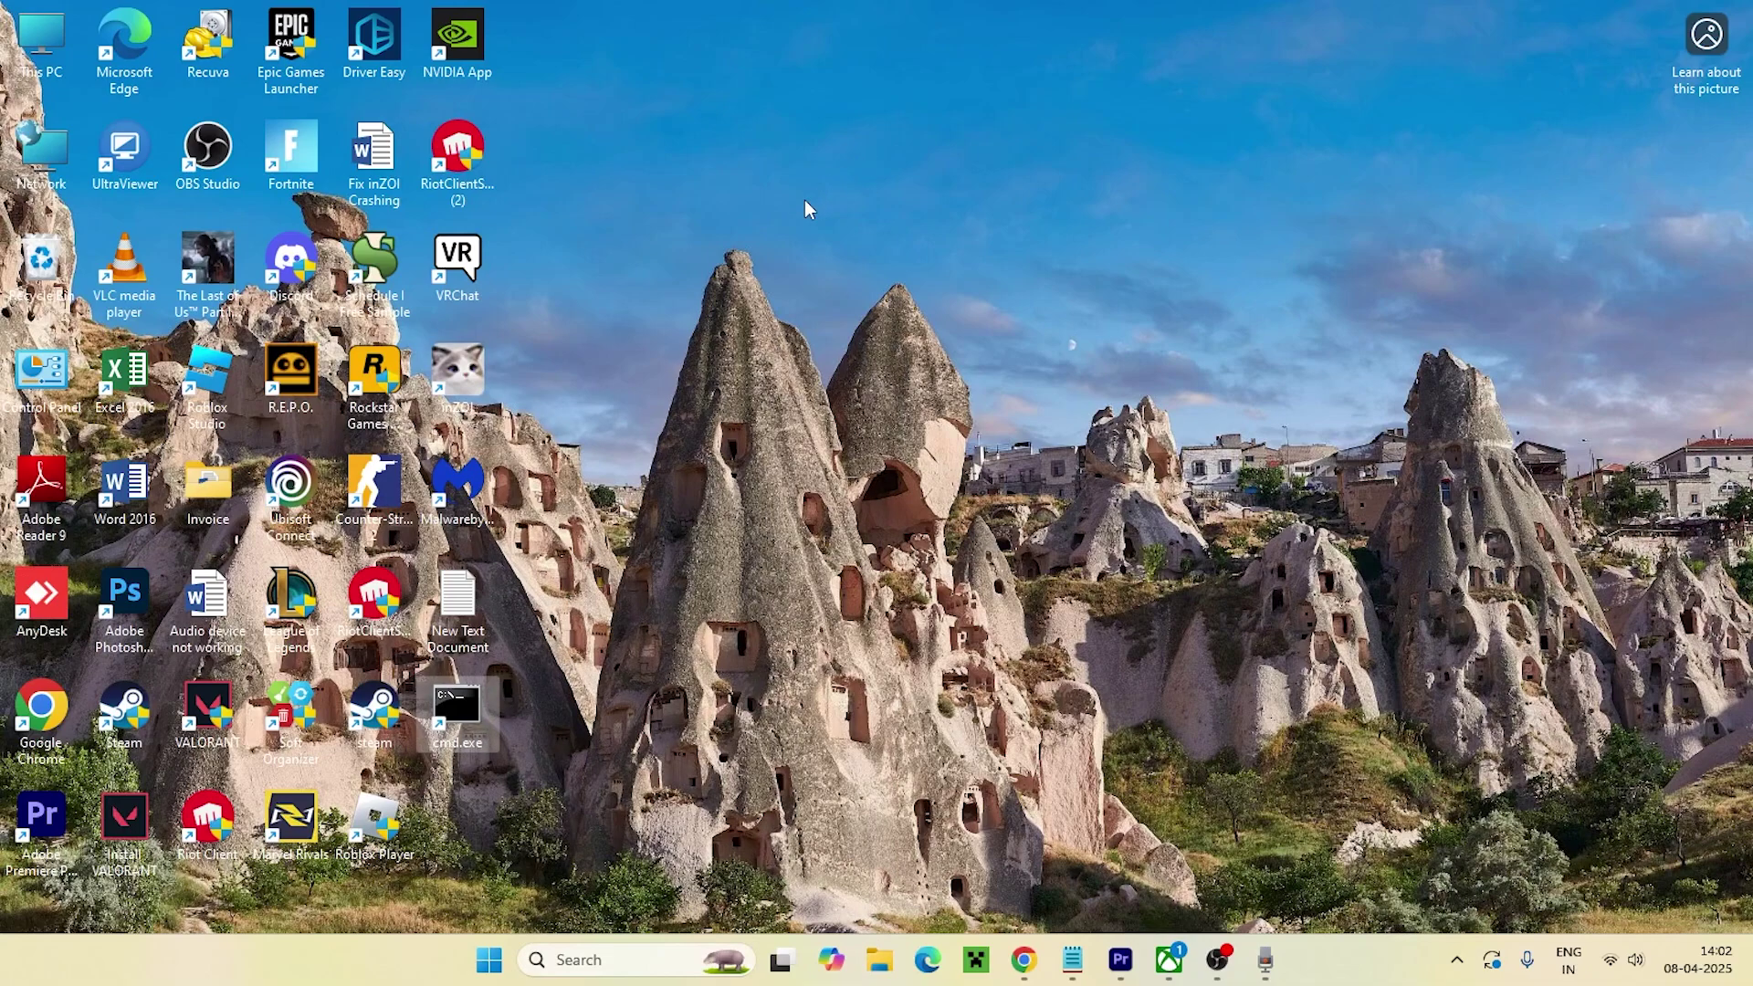
- Run wsreset.exe from the Run dialog to reset the Store cache, then close Microsoft Store
{"action": "left_click", "coordinate": [598, 950]}
{"action": "type", "text": "run"}
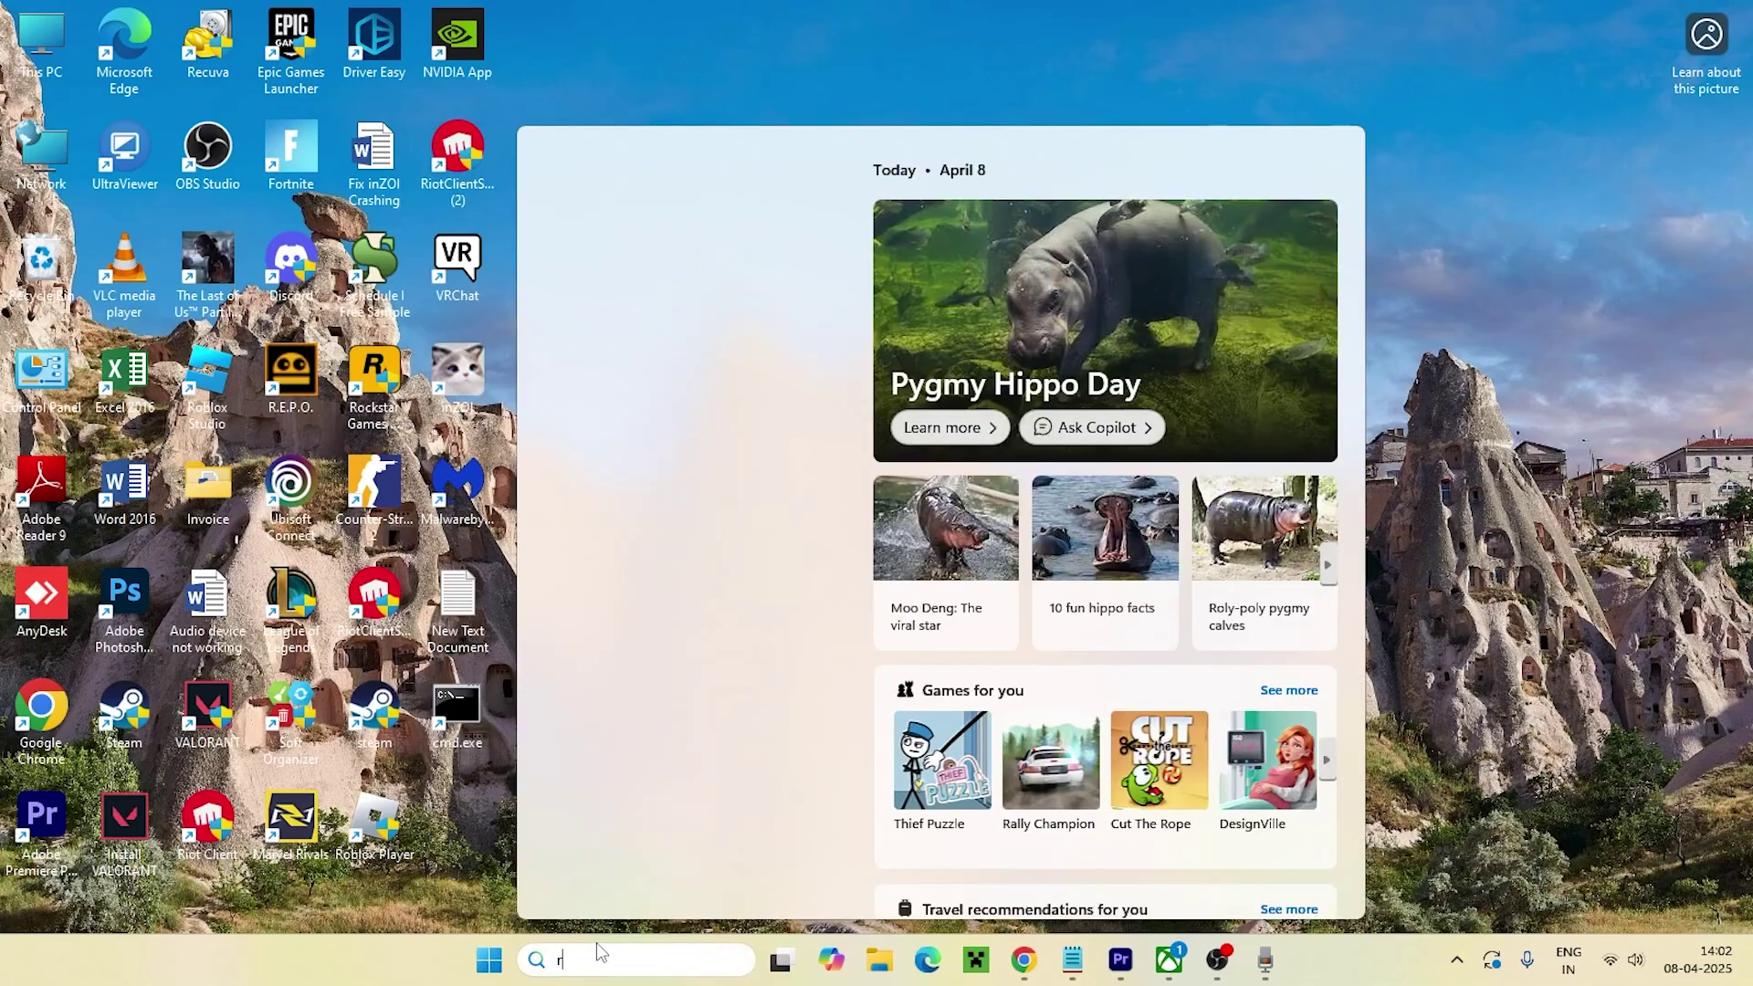
{"action": "left_click", "coordinate": [683, 284]}
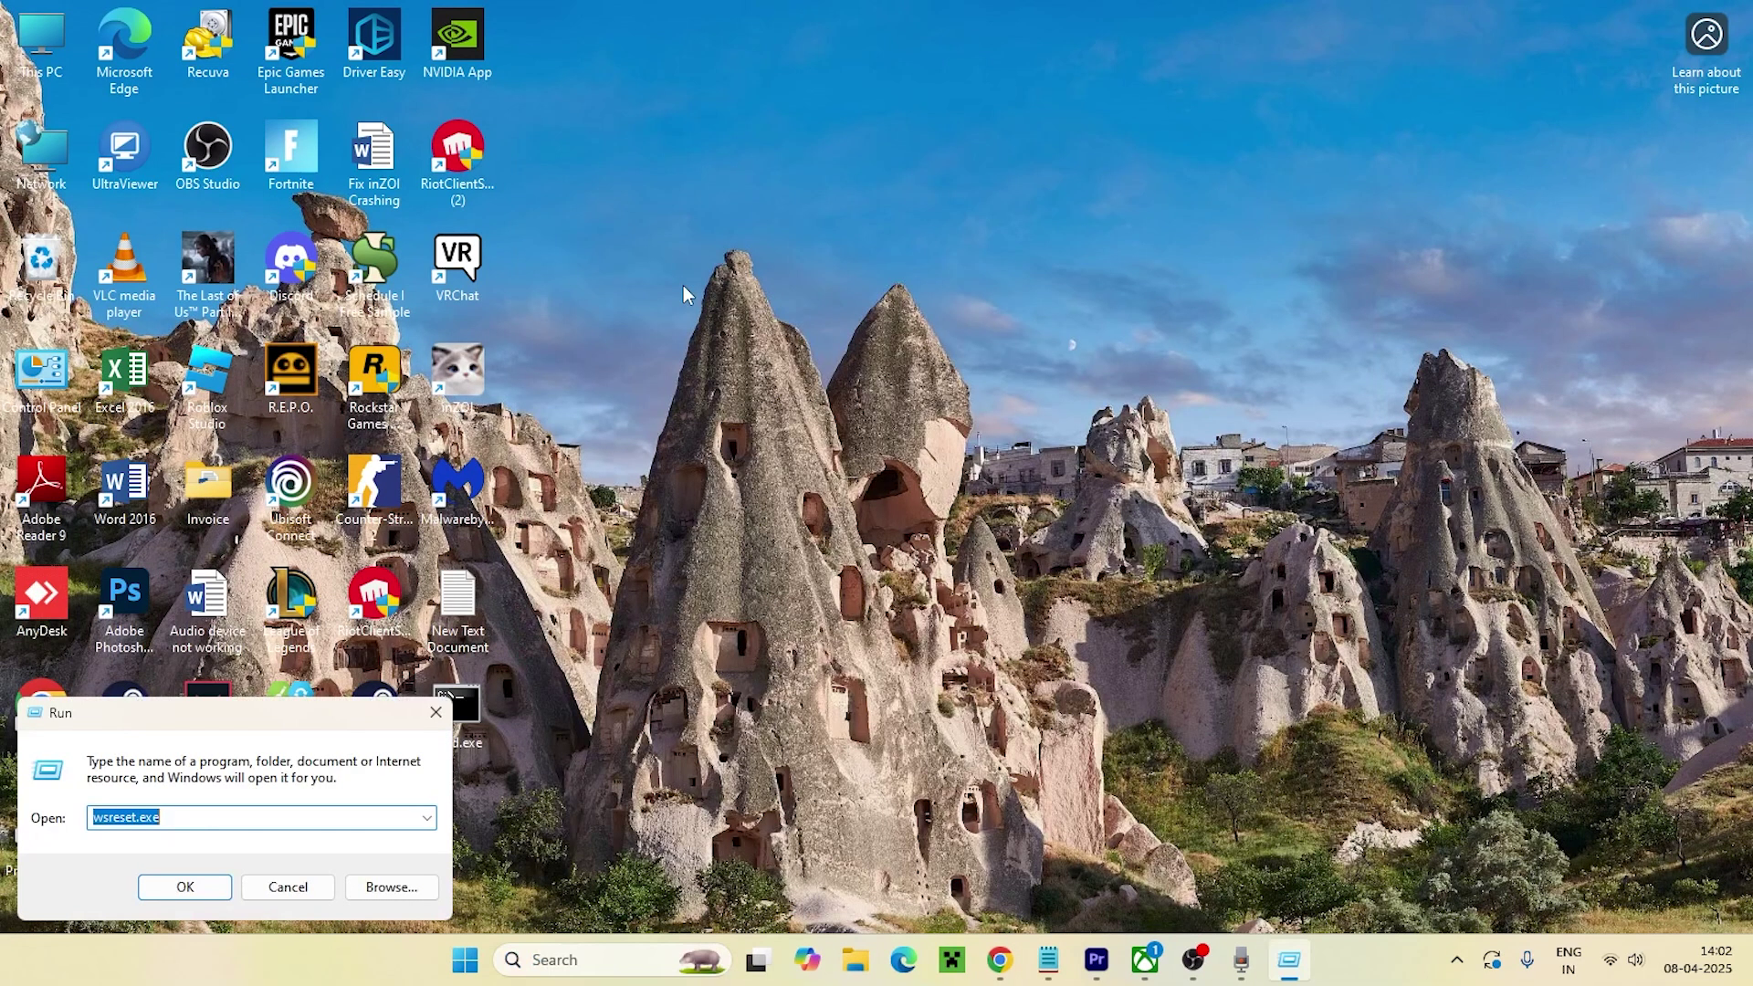
{"action": "key", "text": "Return"}
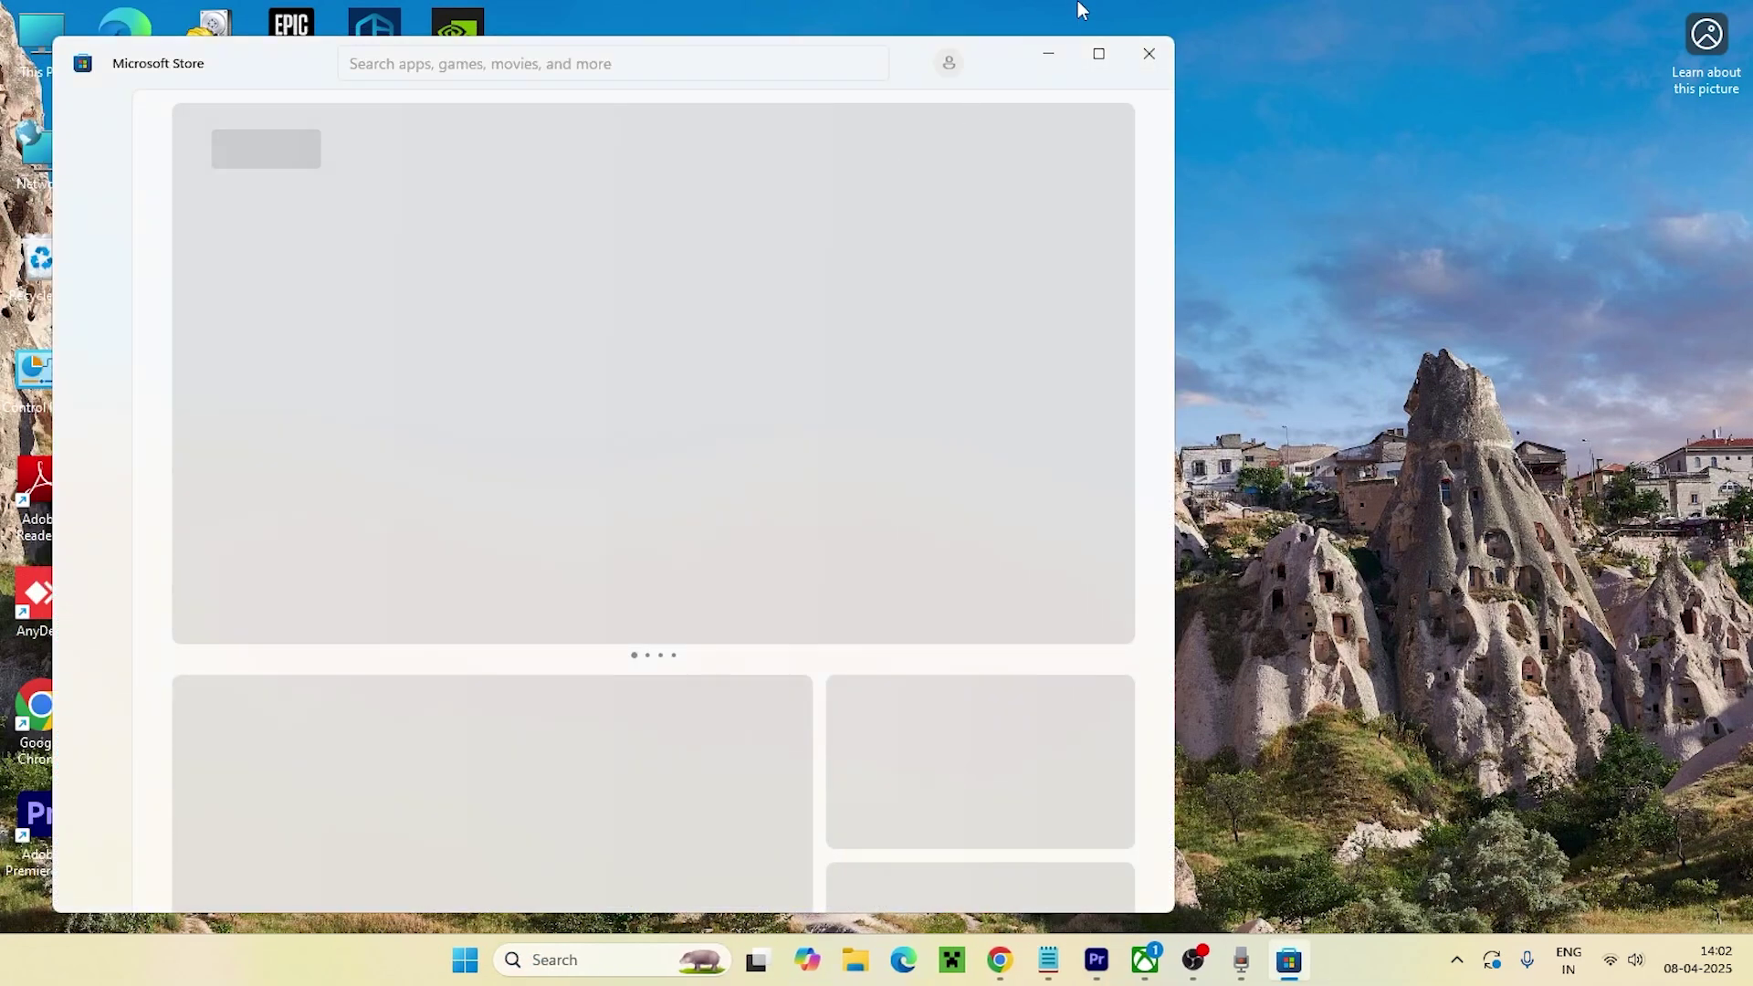
{"action": "left_click", "coordinate": [1167, 57]}
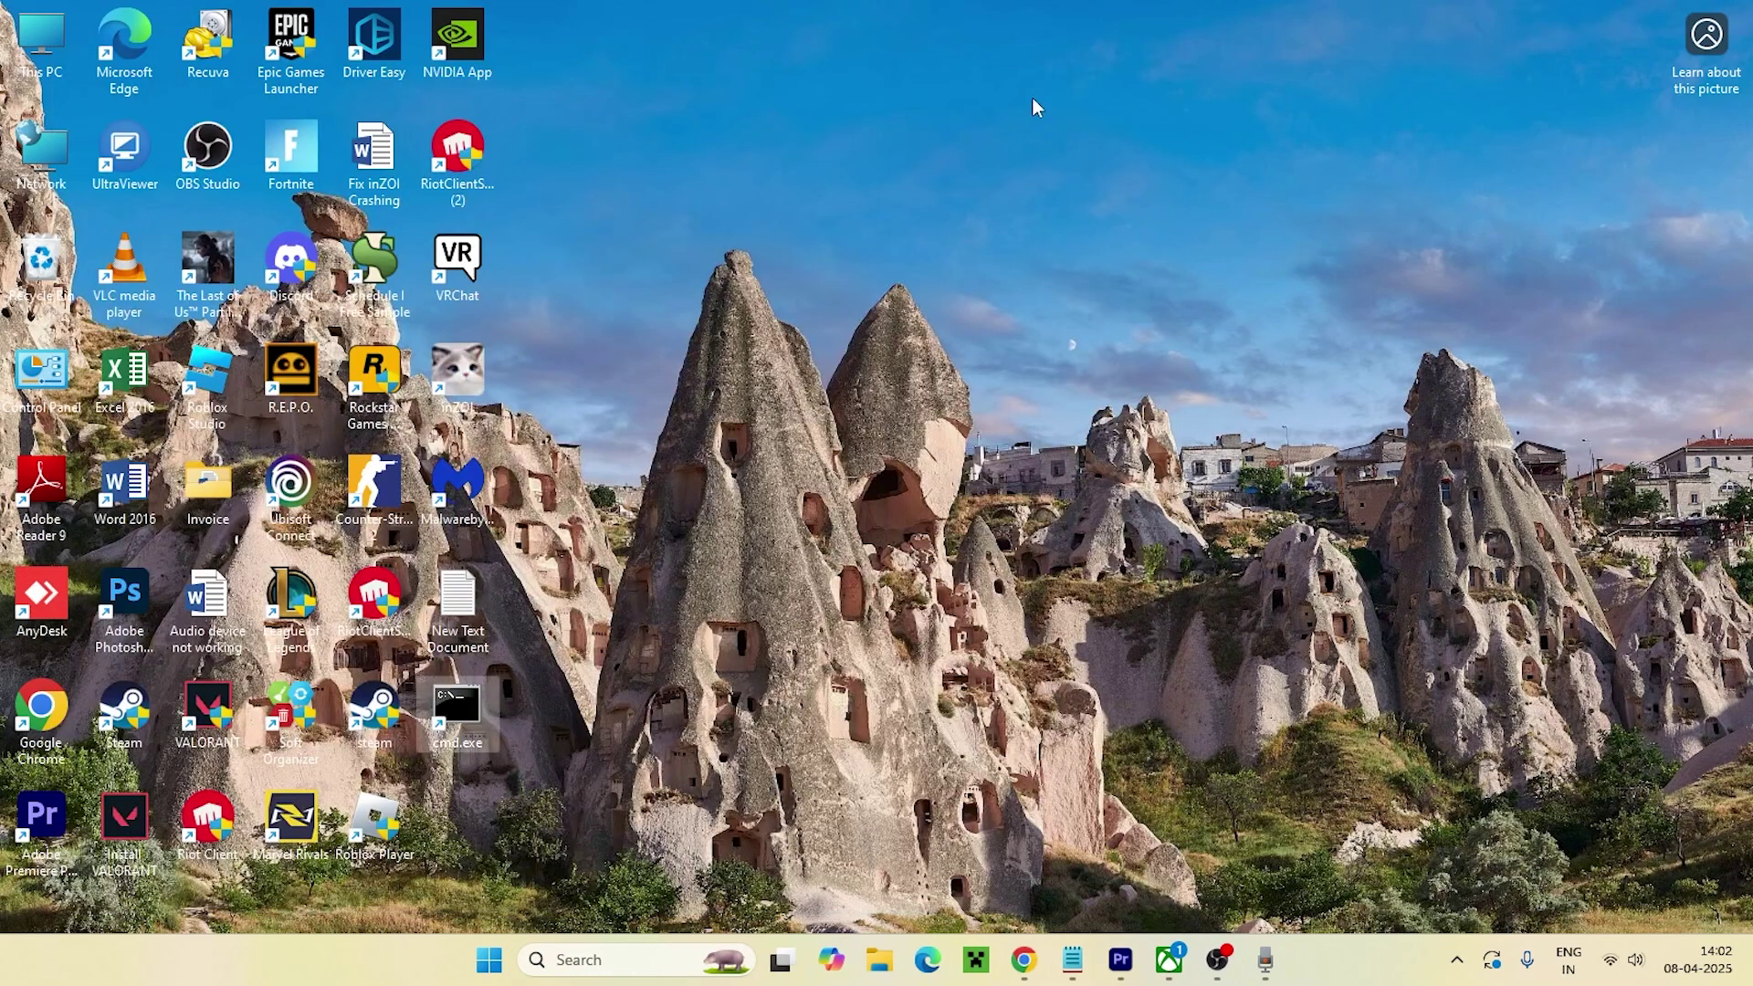
- Reopen the Run dialog and clear the previous wsreset.exe command
{"action": "left_click", "coordinate": [603, 966]}
{"action": "type", "text": "run"}
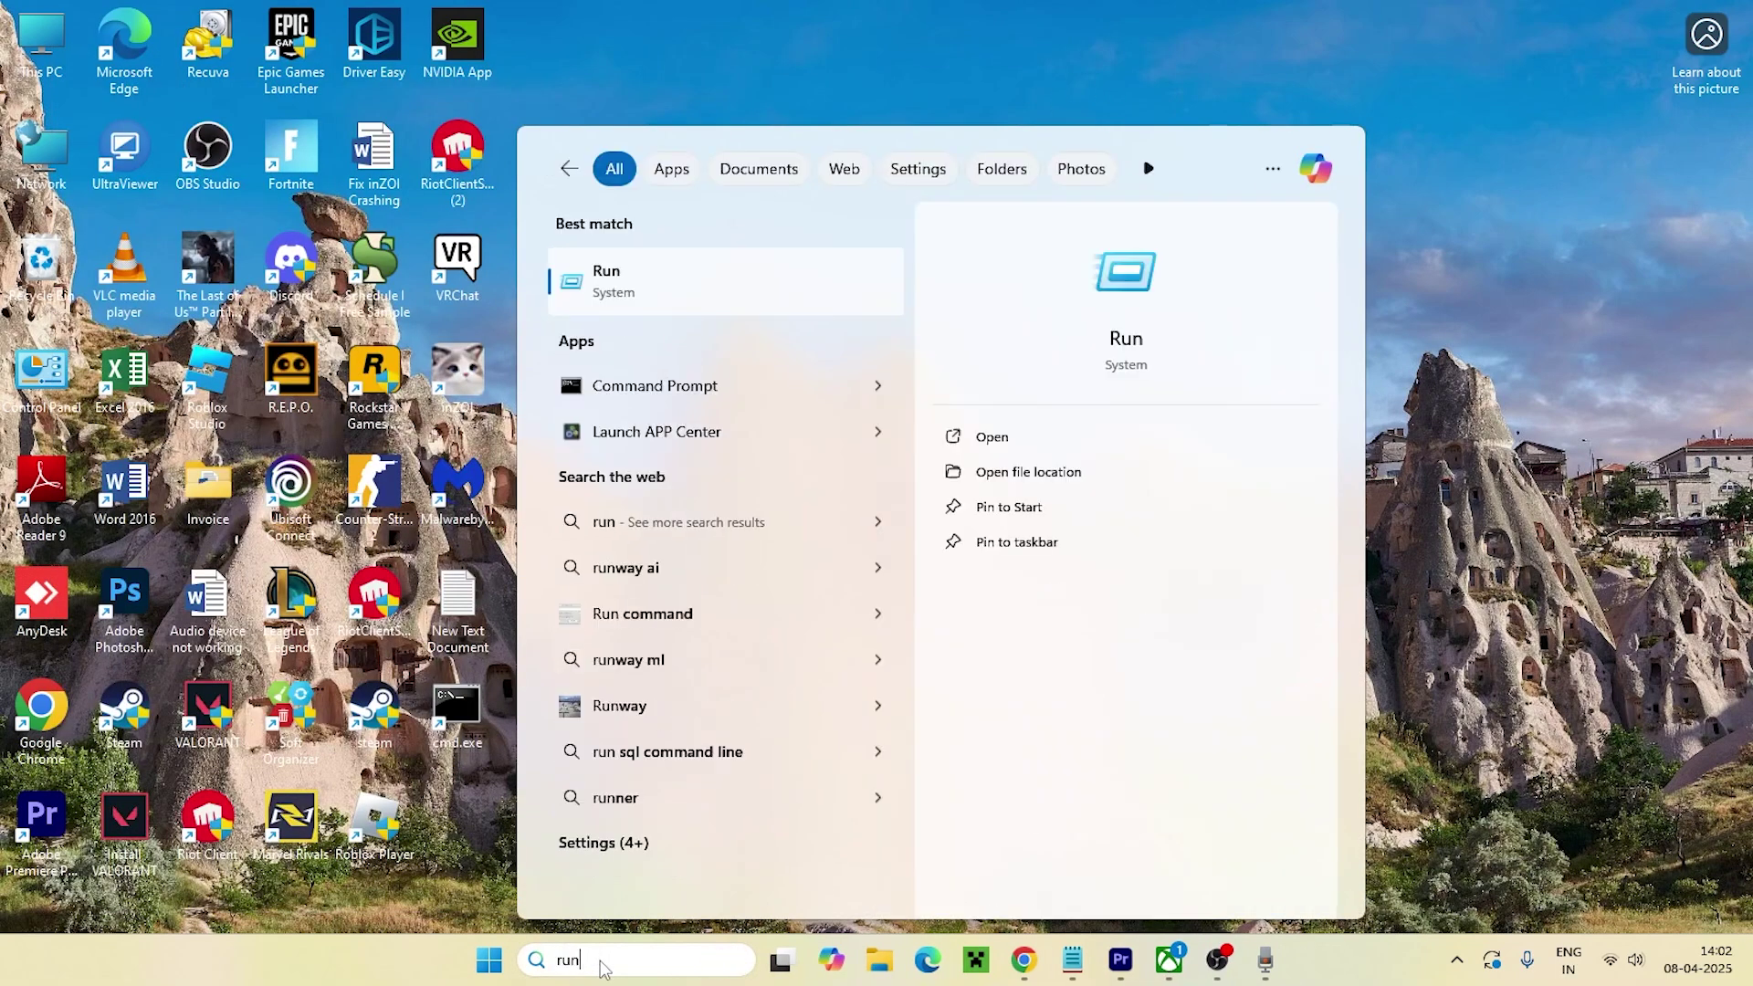
{"action": "key", "text": "Return"}
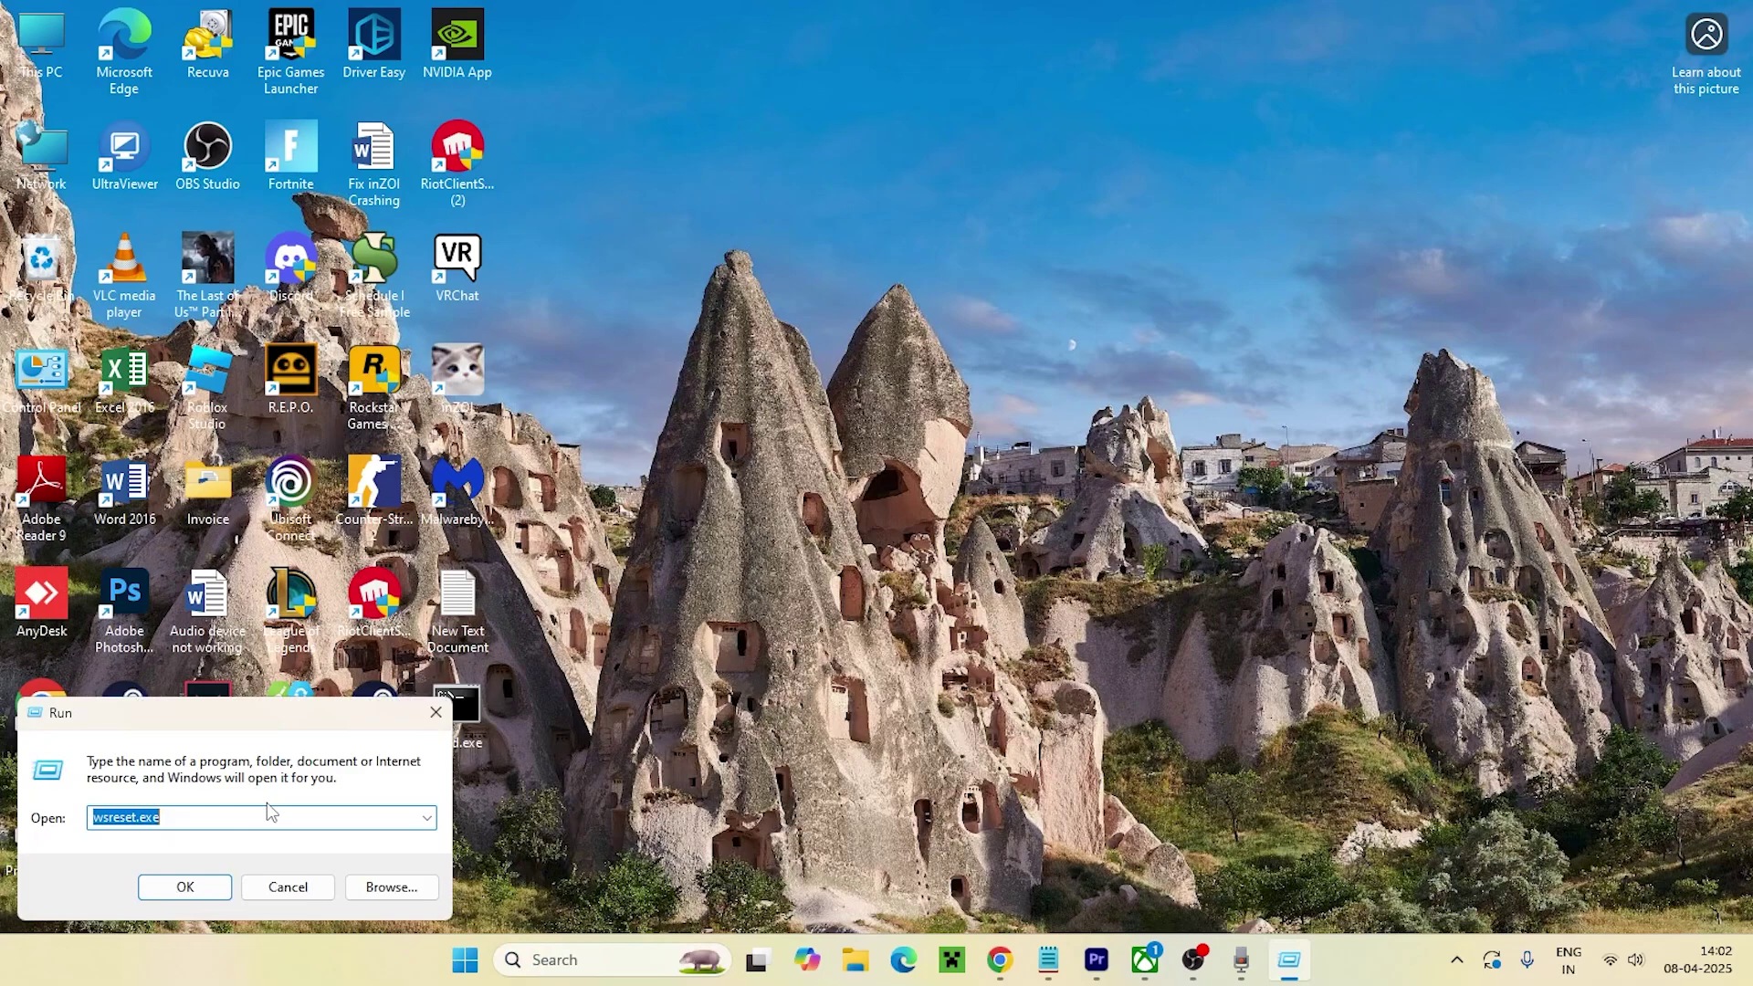
{"action": "key", "text": "End"}
{"action": "key", "text": "ctrl+a"}
{"action": "key", "text": "BackSpace"}
- Run sysdm.cpl and open Environment Variables from the Advanced tab
{"action": "type", "text": "sys"}
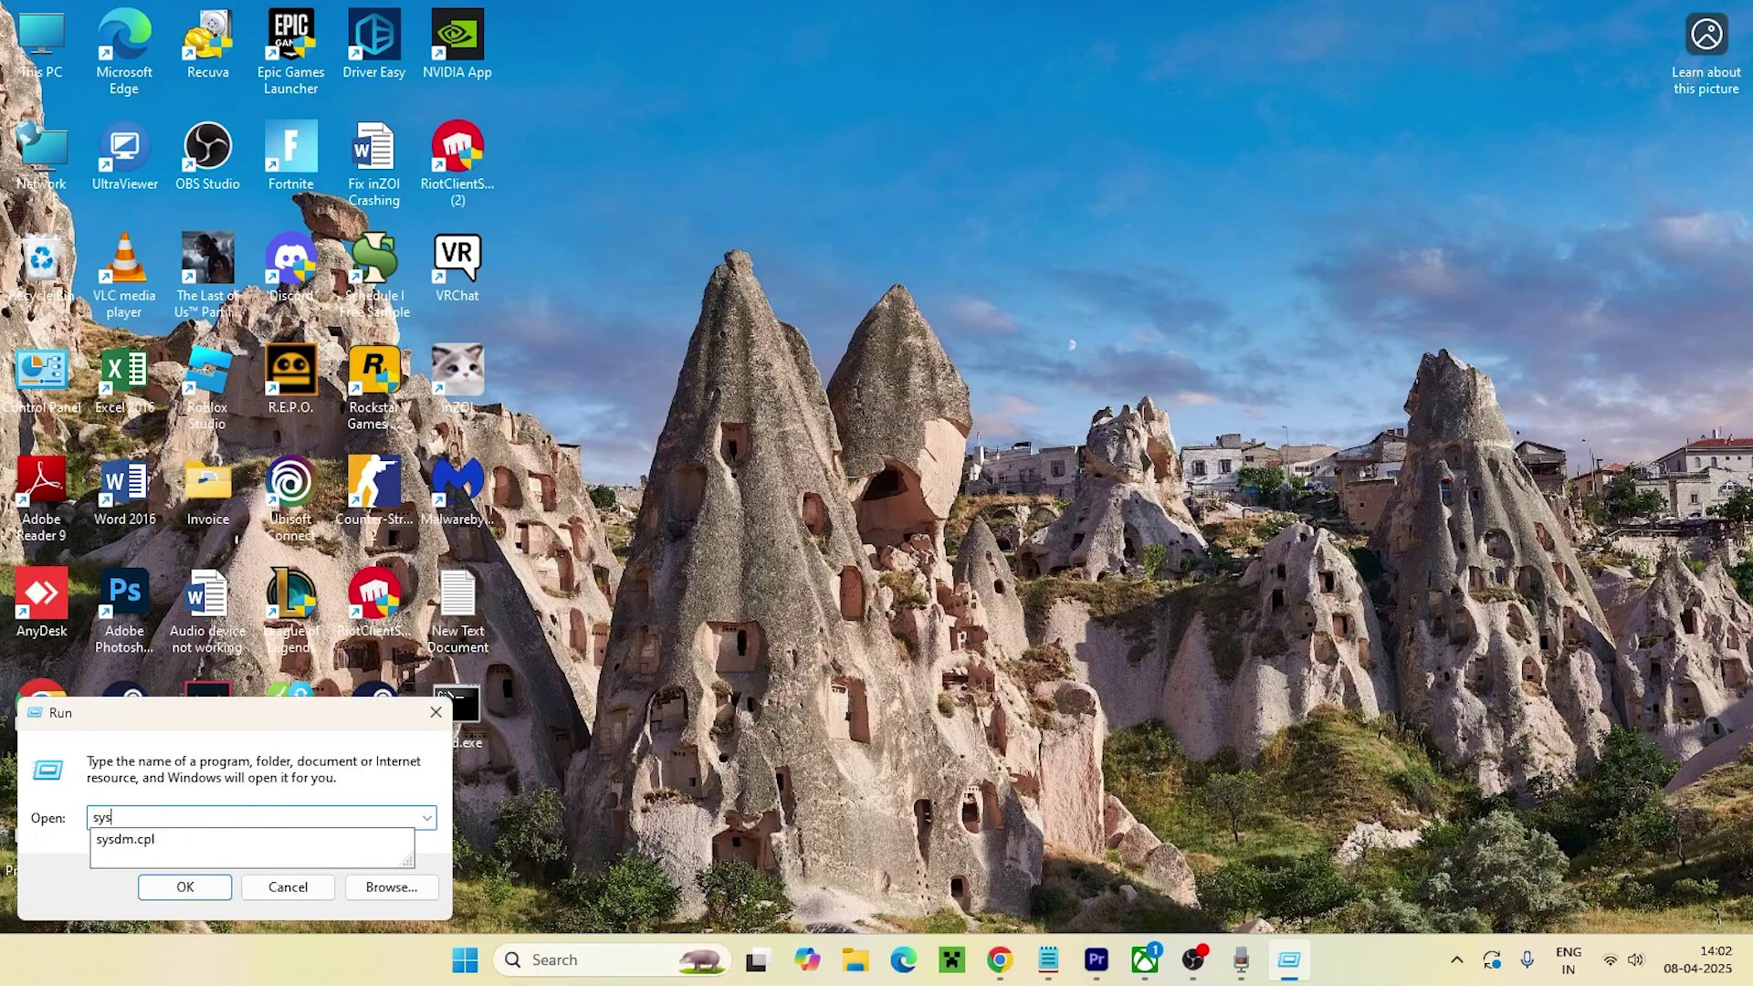
{"action": "key", "text": "Down"}
{"action": "key", "text": "Return"}
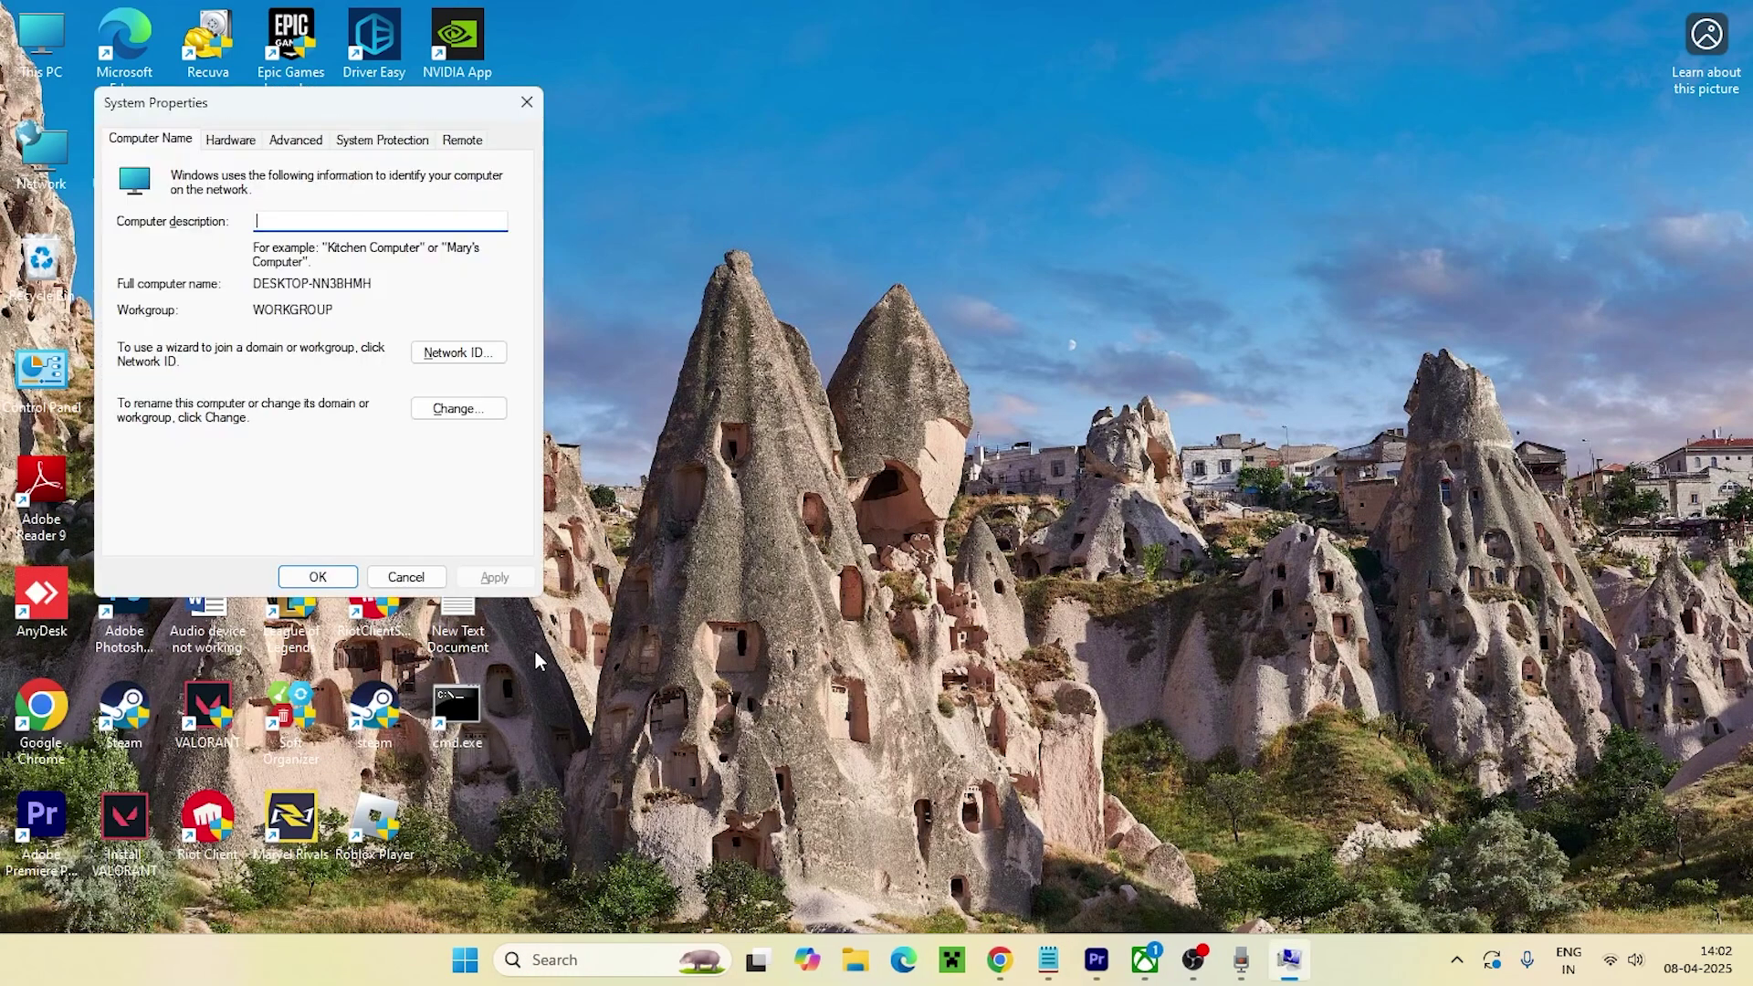
{"action": "left_click", "coordinate": [296, 143]}
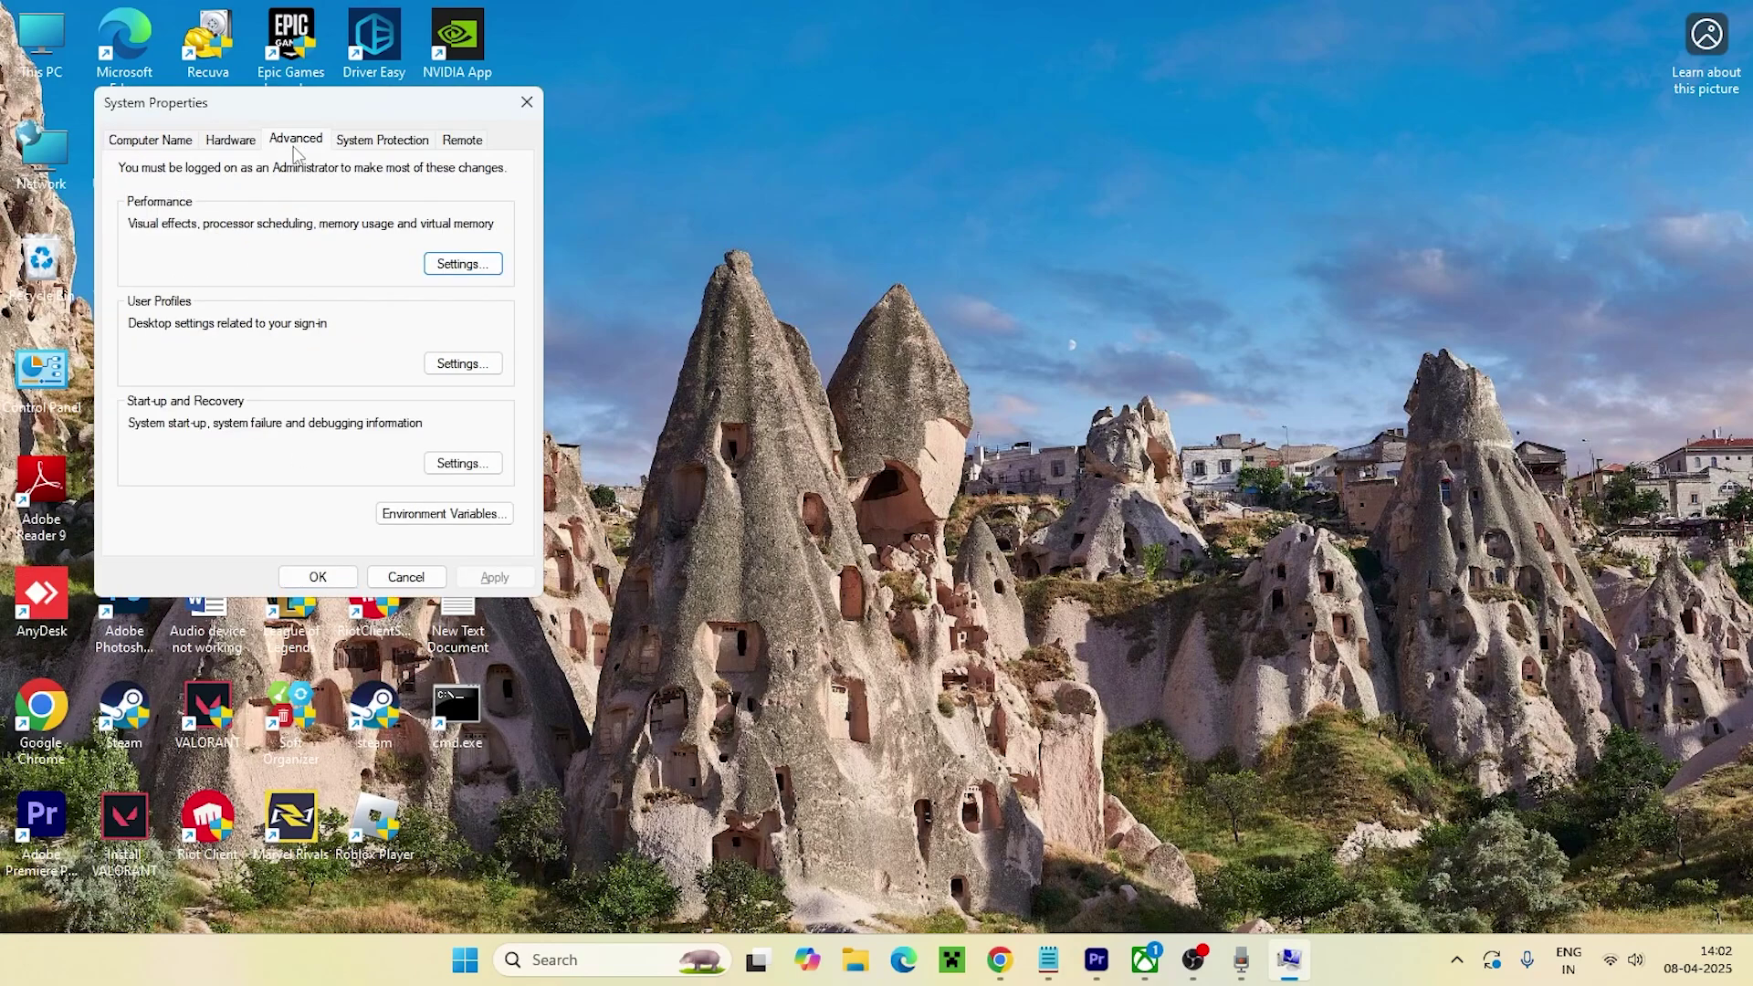
{"action": "left_click", "coordinate": [414, 519]}
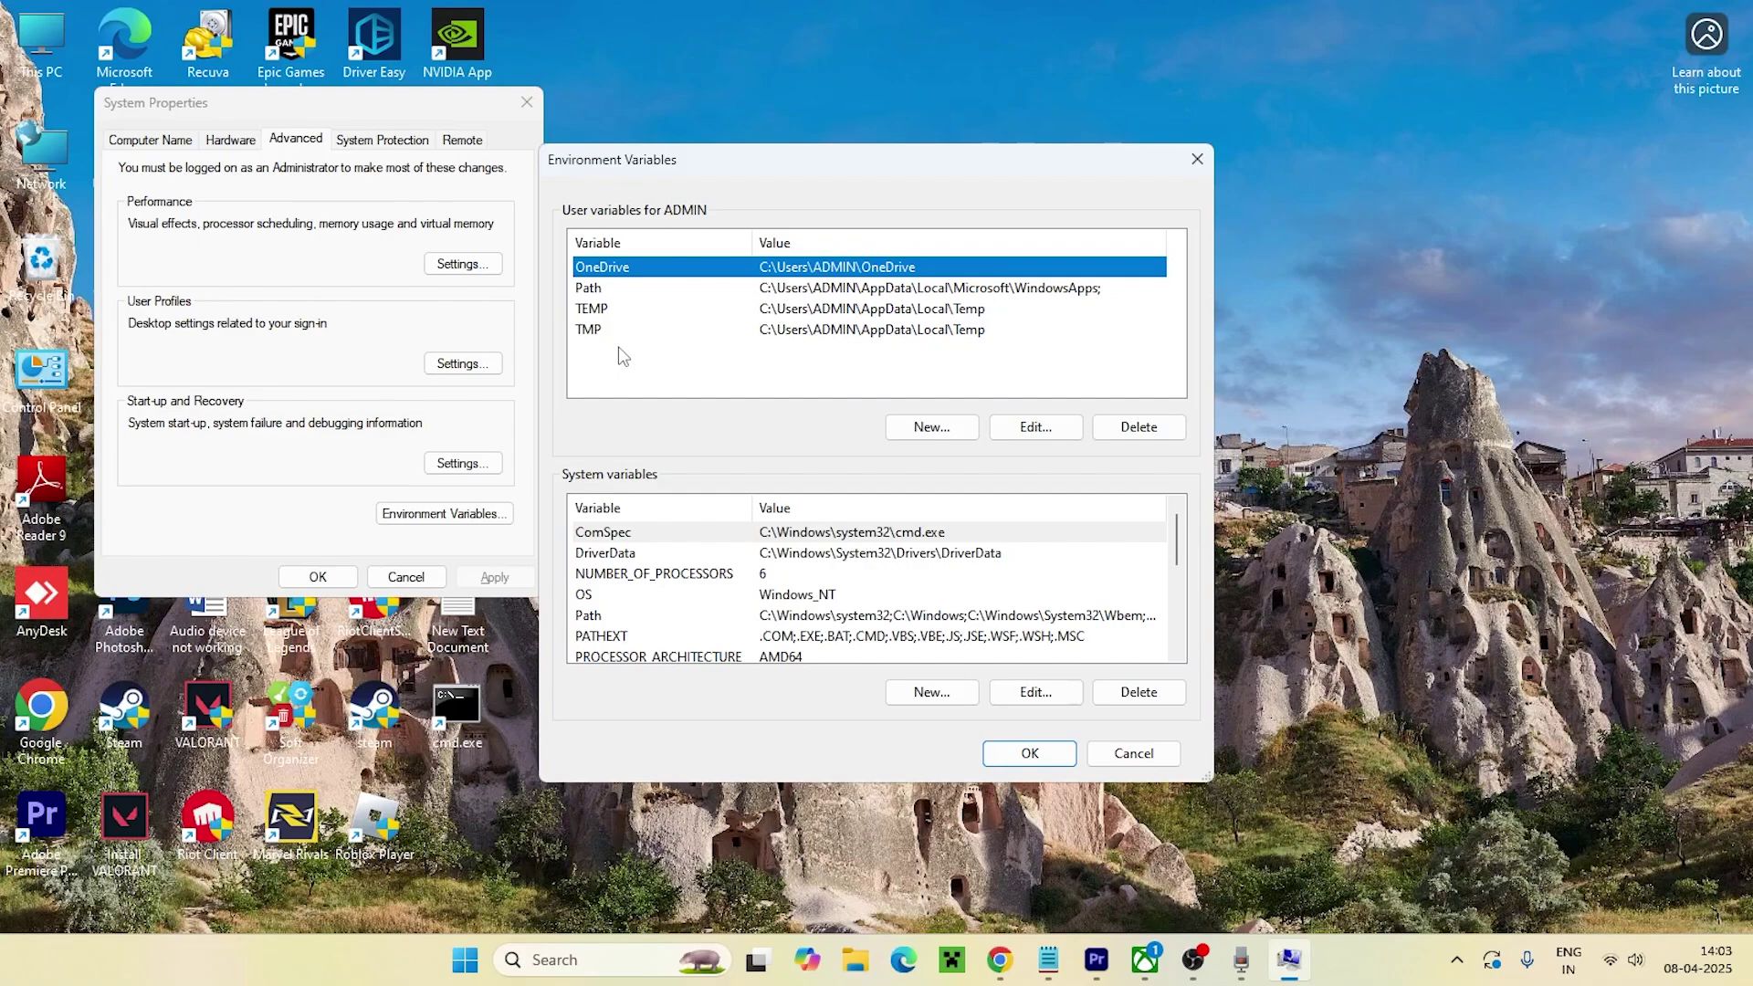
- Inspect the OneDrive and TMP user variables, closing each without changes
{"action": "left_click", "coordinate": [1045, 422]}
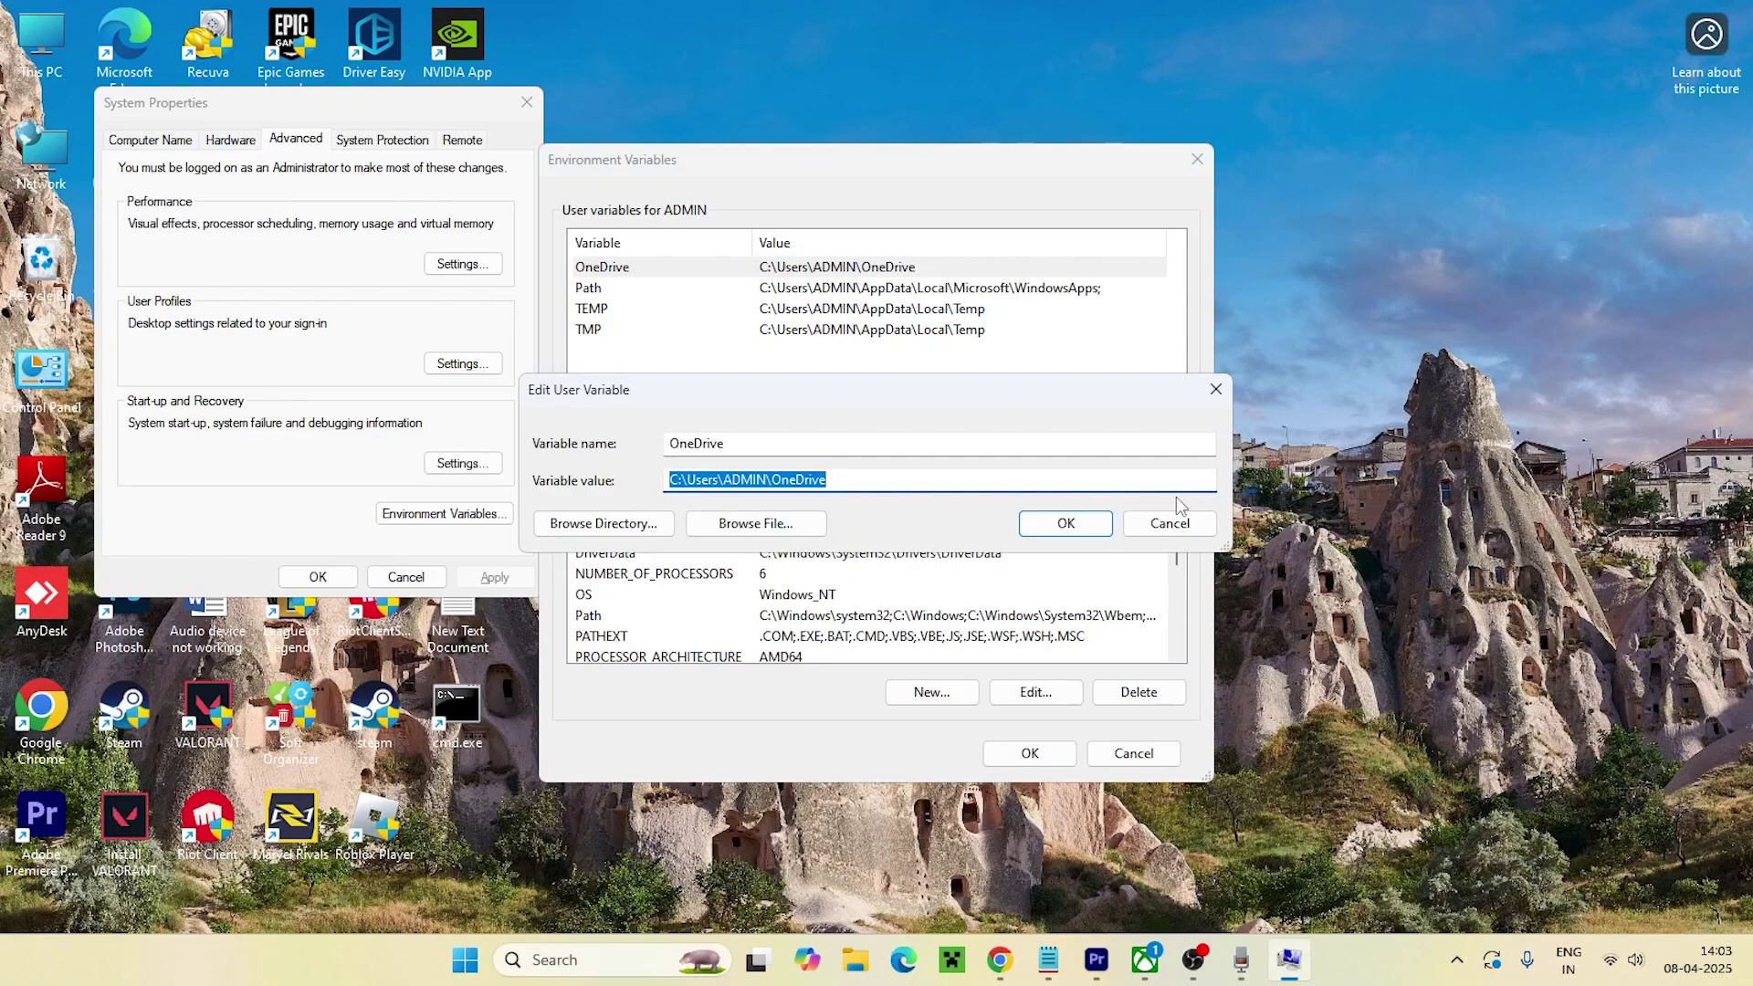
{"action": "left_click", "coordinate": [1215, 389]}
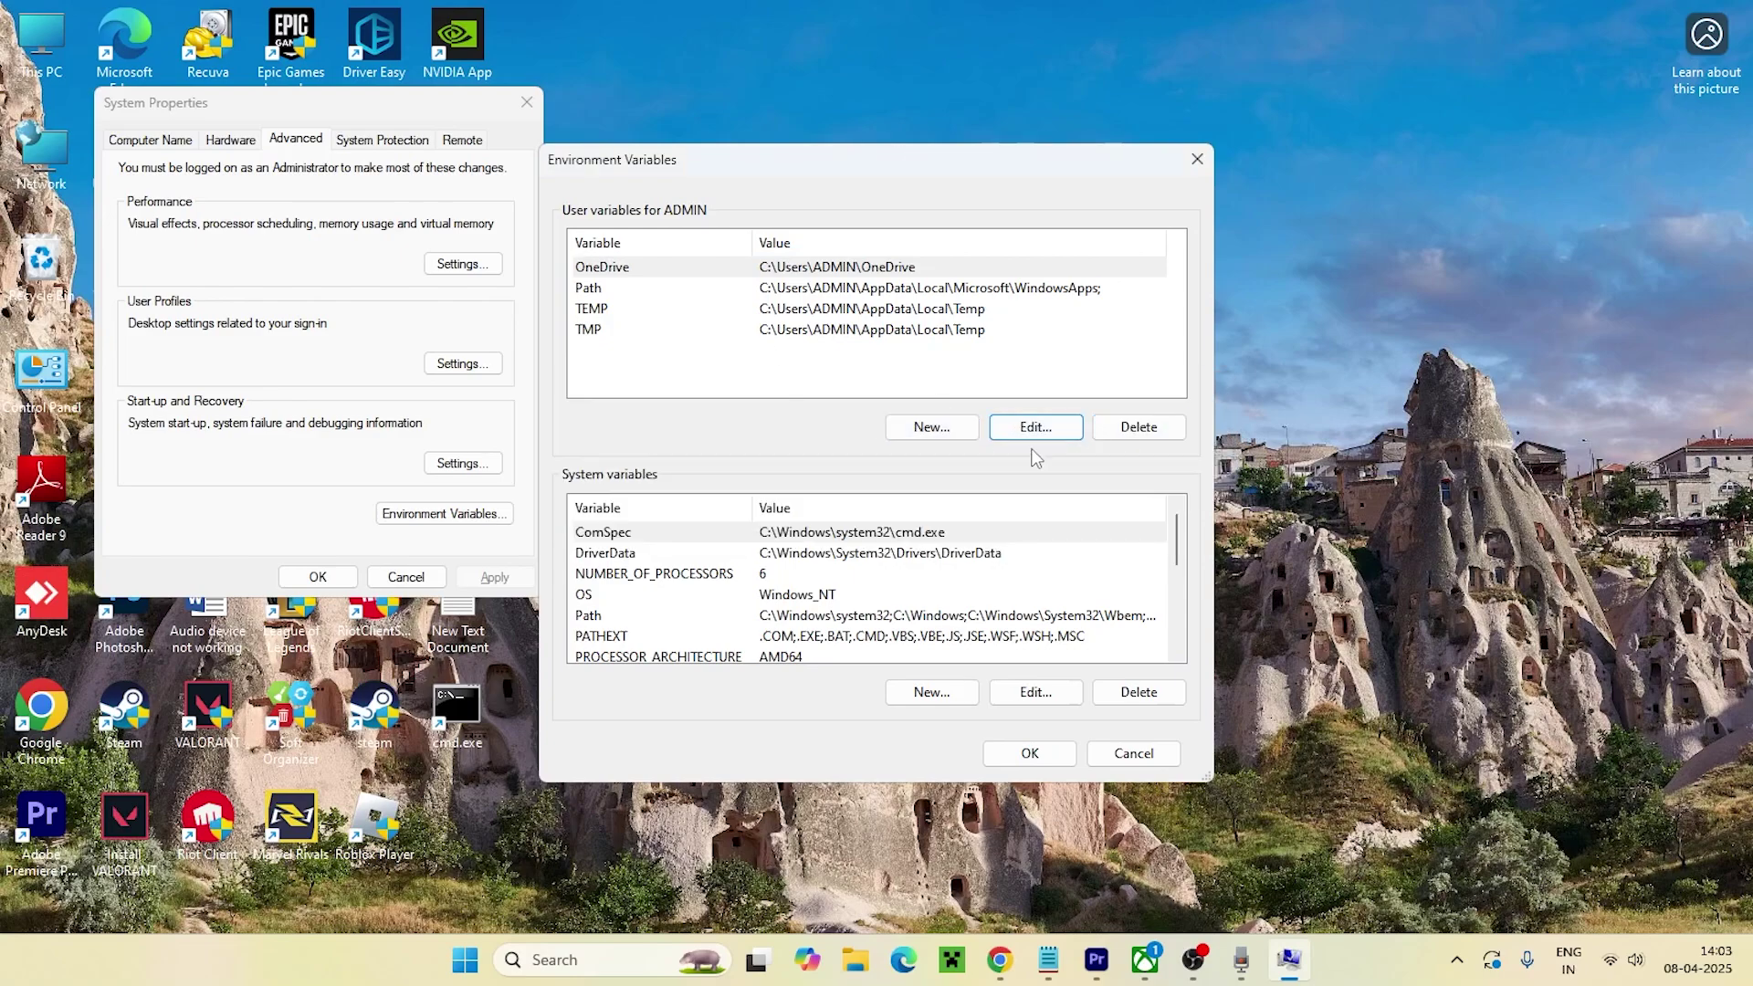
{"action": "left_click", "coordinate": [816, 290]}
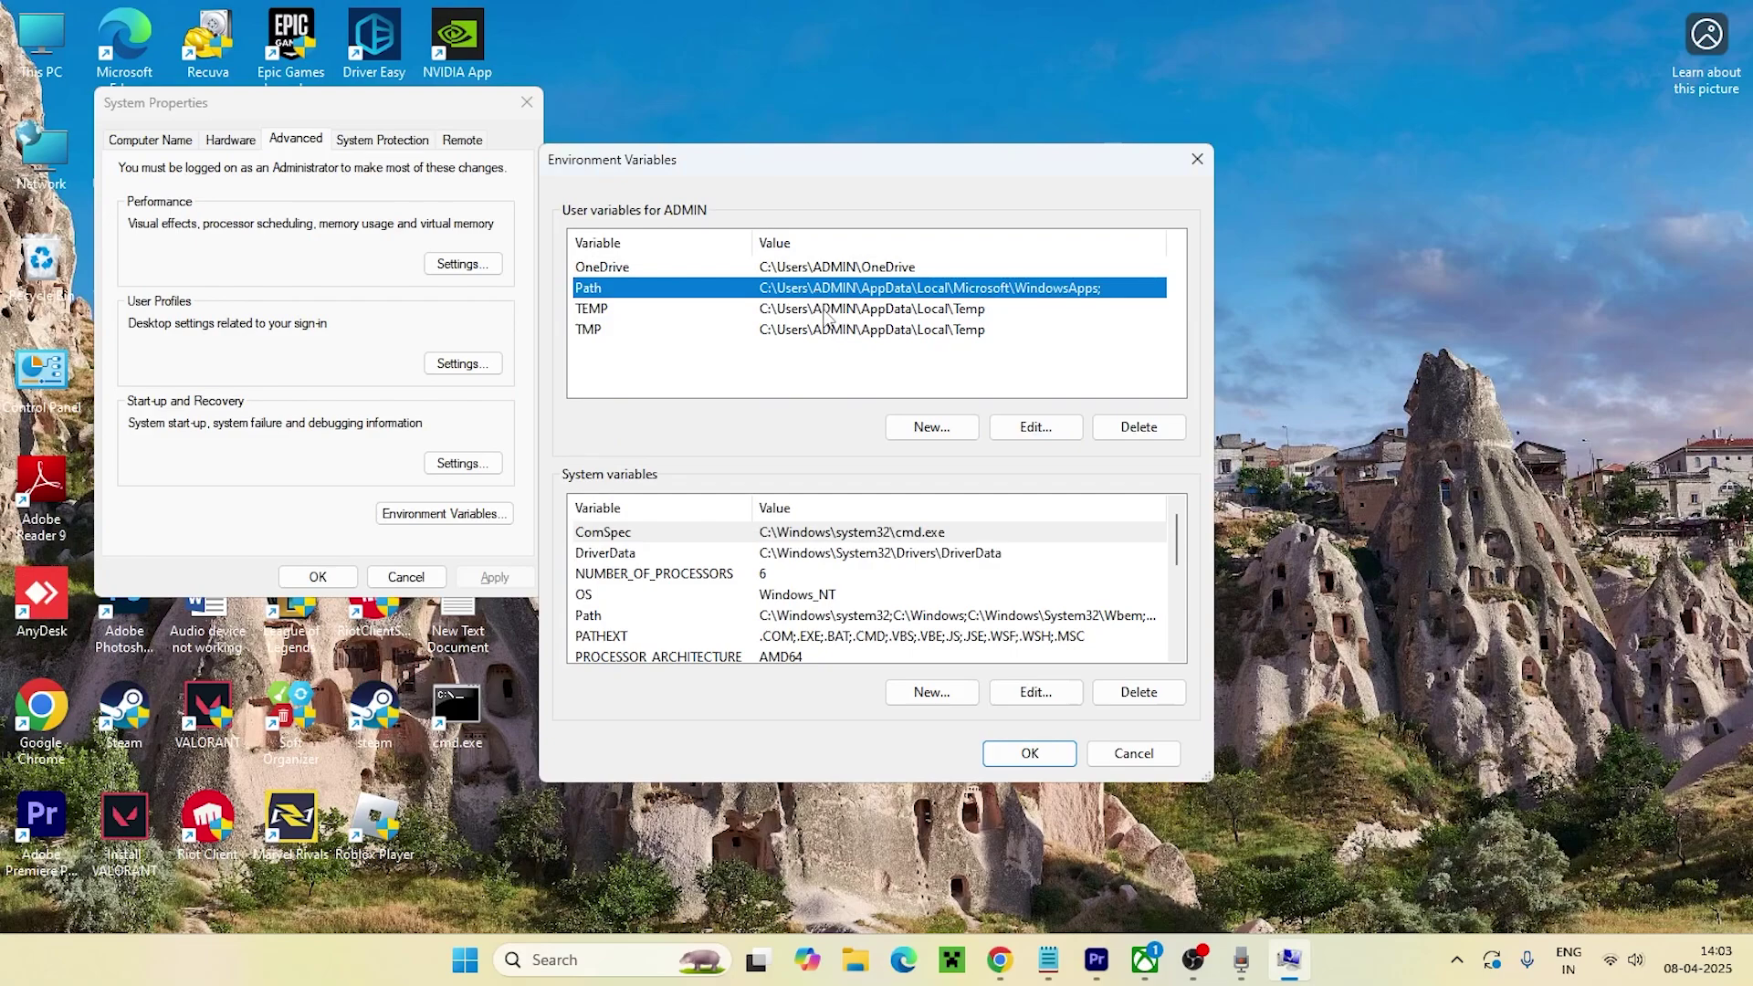
{"action": "left_click", "coordinate": [824, 310]}
{"action": "left_click", "coordinate": [832, 330]}
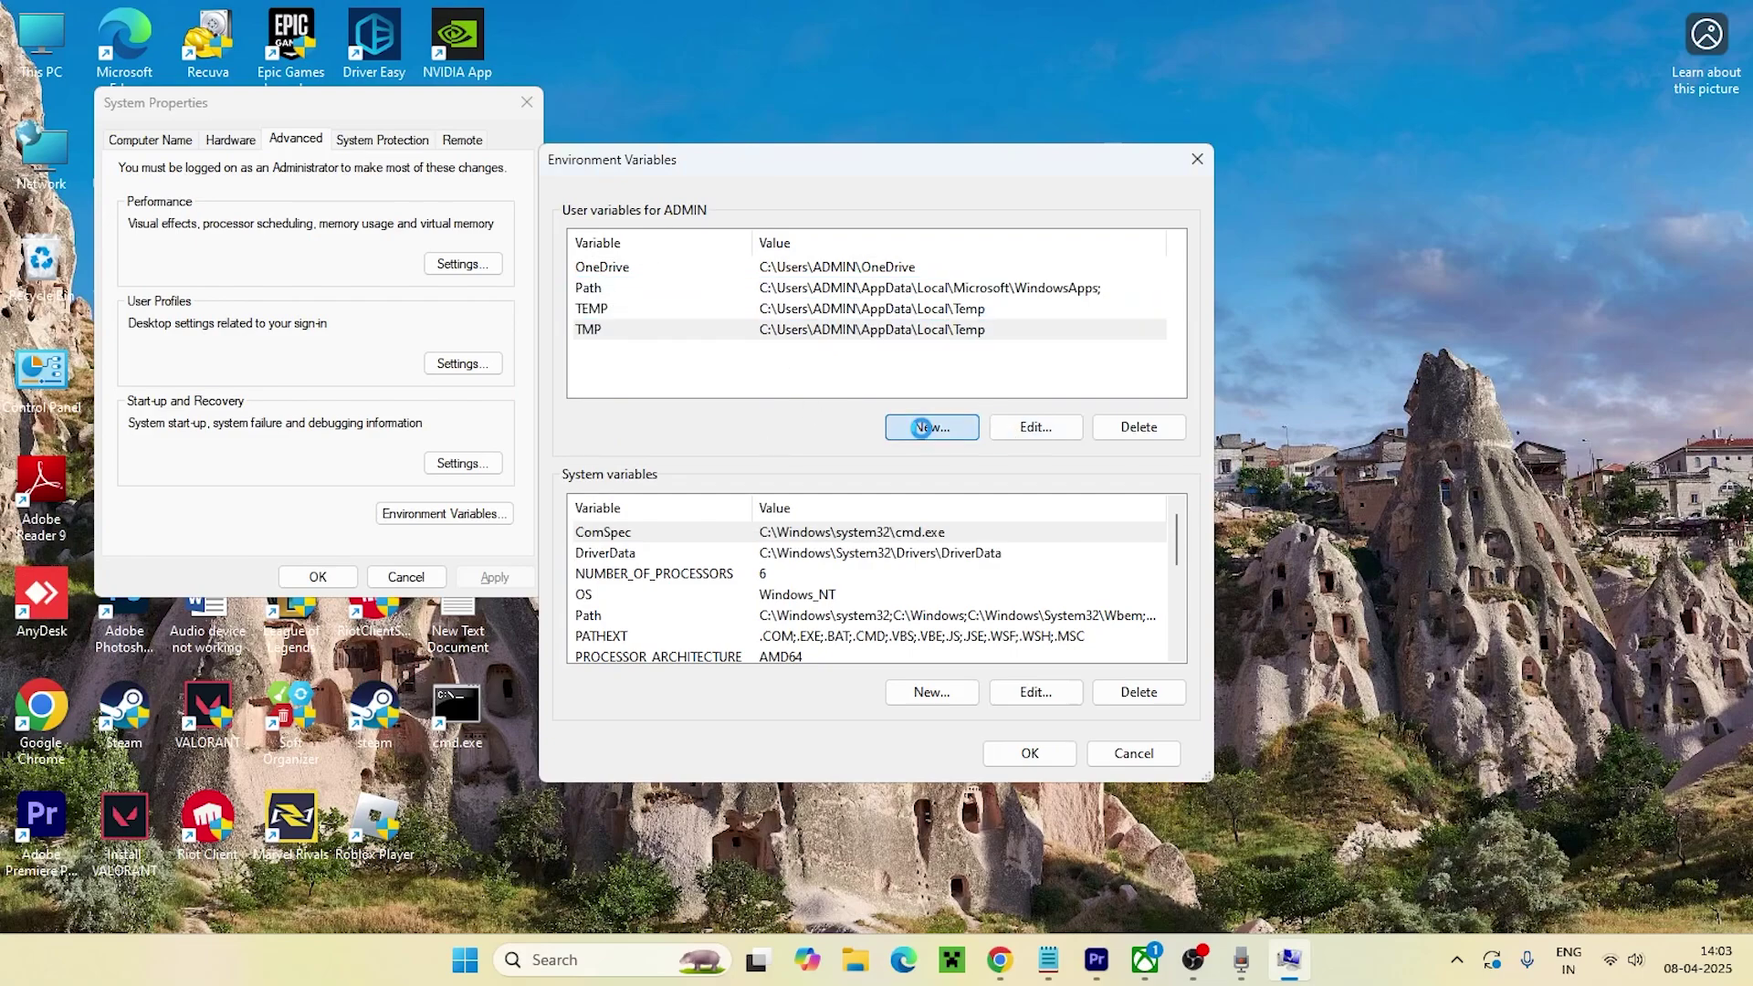
{"action": "left_click", "coordinate": [927, 428]}
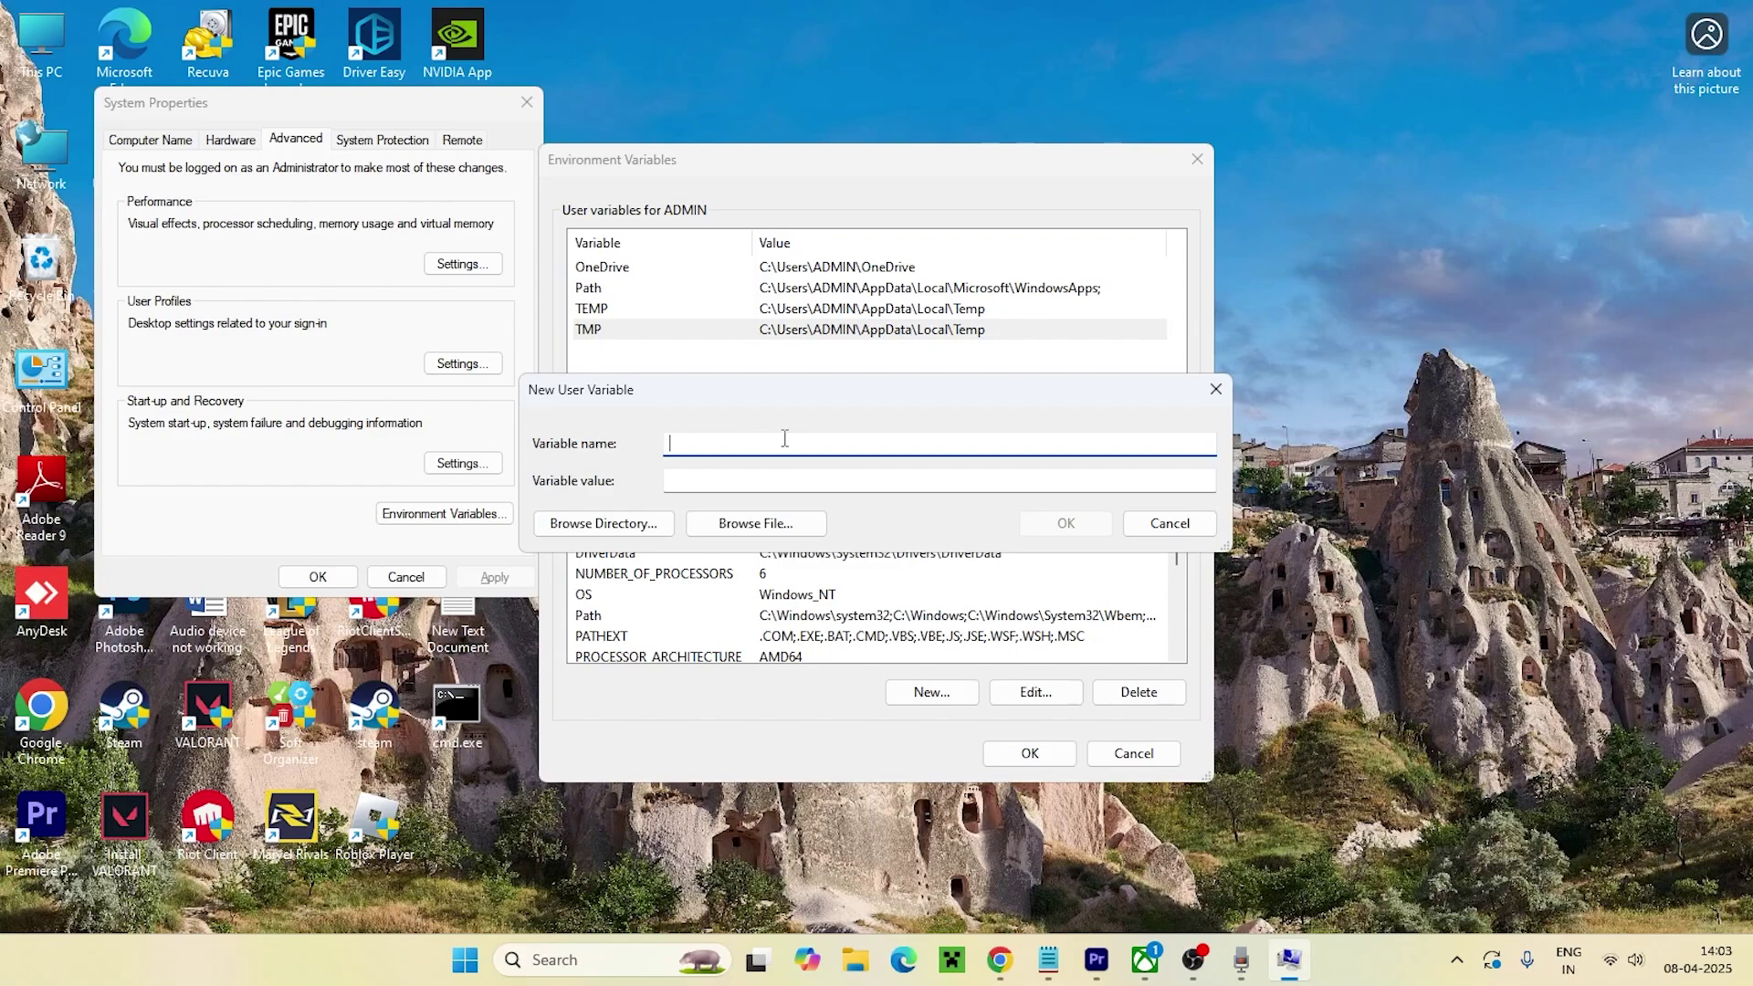
{"action": "left_click", "coordinate": [1222, 387]}
{"action": "left_click", "coordinate": [1034, 428]}
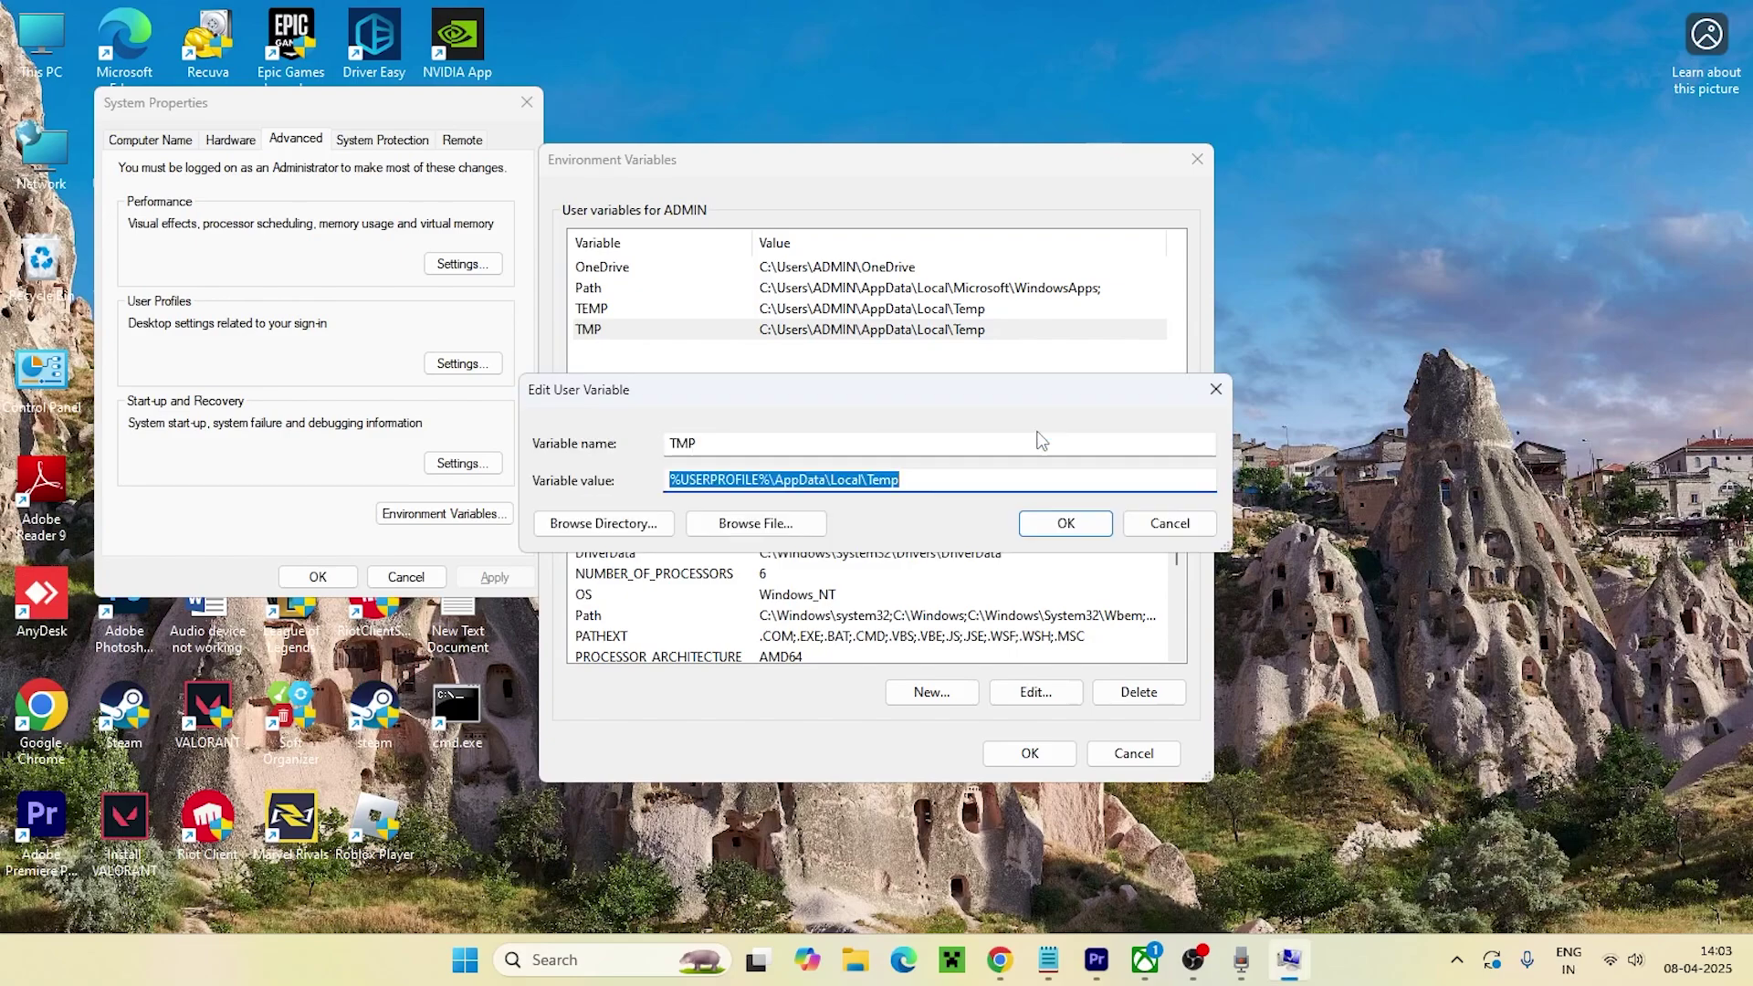
{"action": "left_click", "coordinate": [1214, 395]}
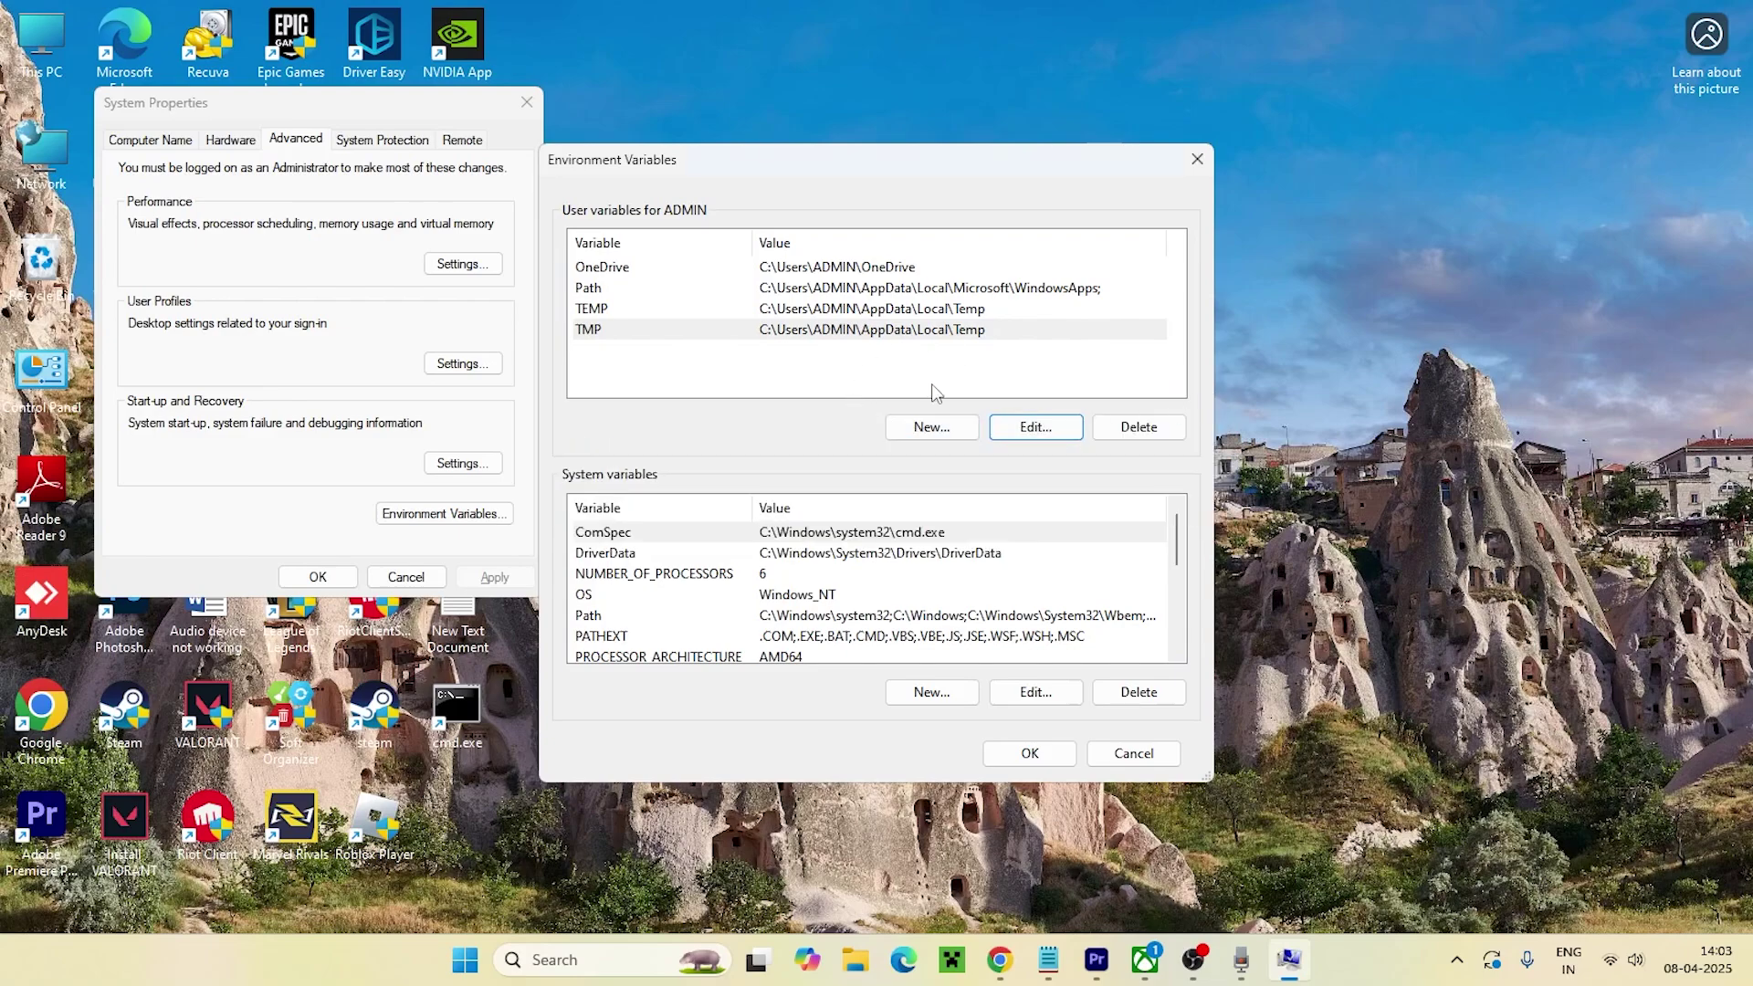
- Browse File Explorer to the C:\Windows\SysWOW64 folder
{"action": "left_click", "coordinate": [849, 963]}
{"action": "left_click", "coordinate": [87, 692]}
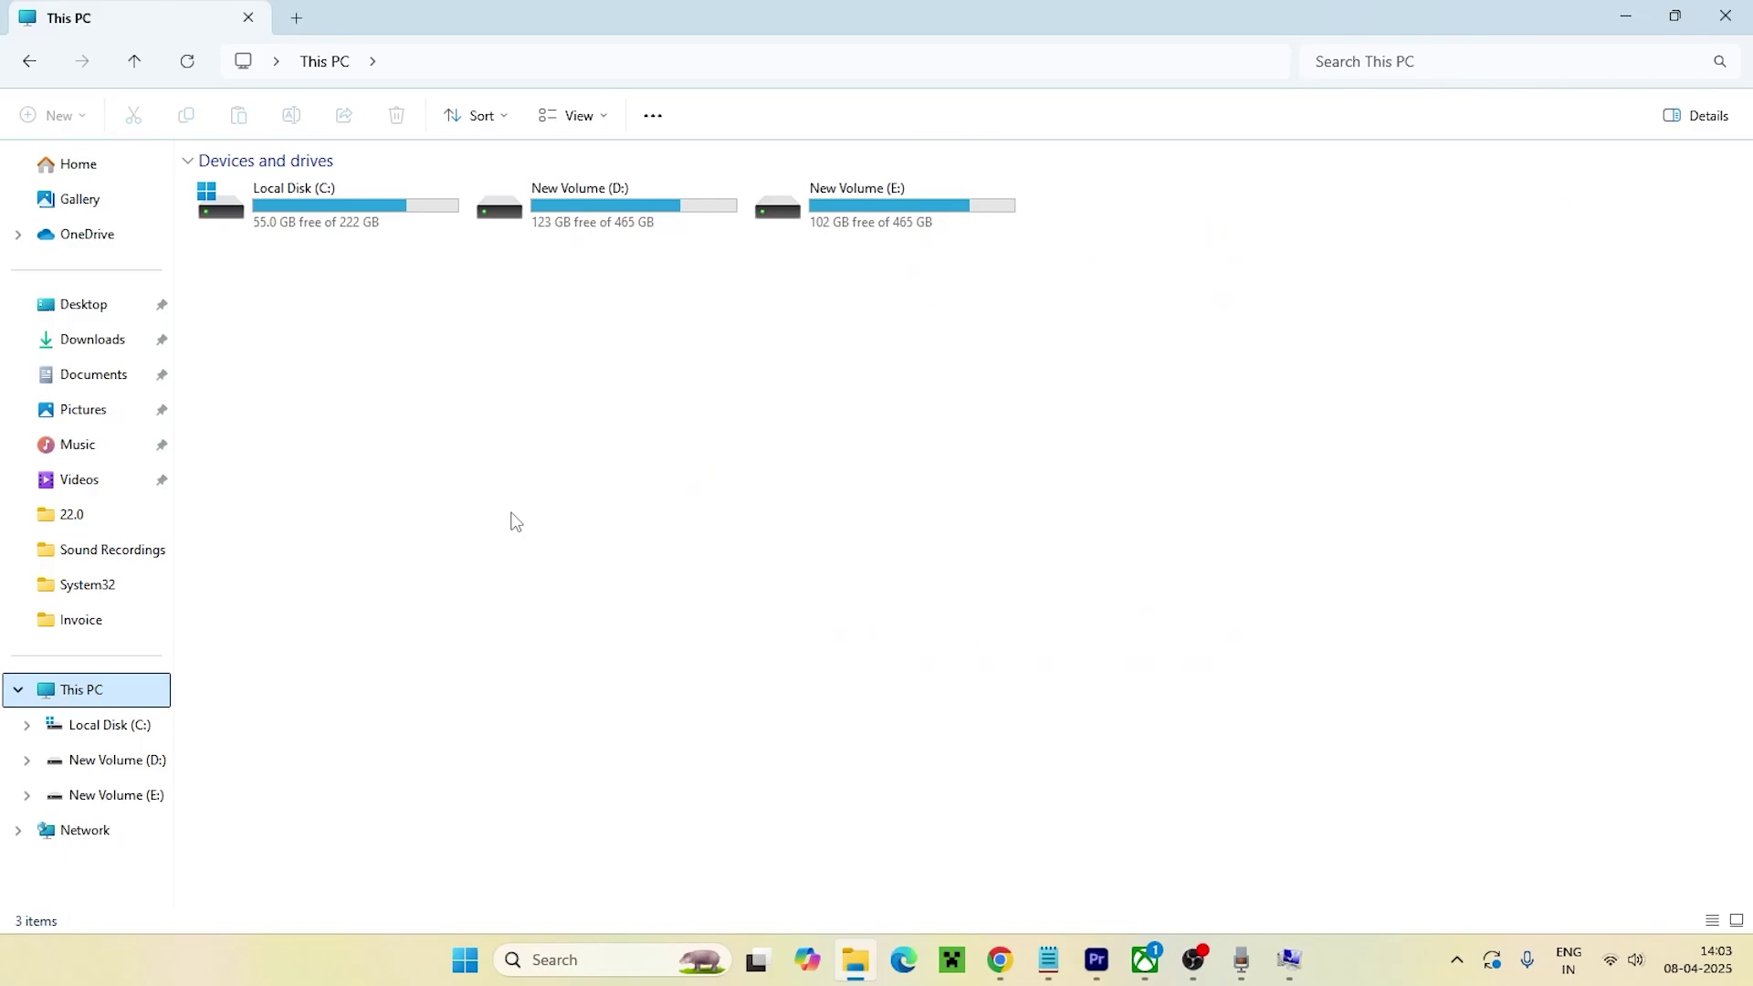
{"action": "double_click", "coordinate": [341, 197]}
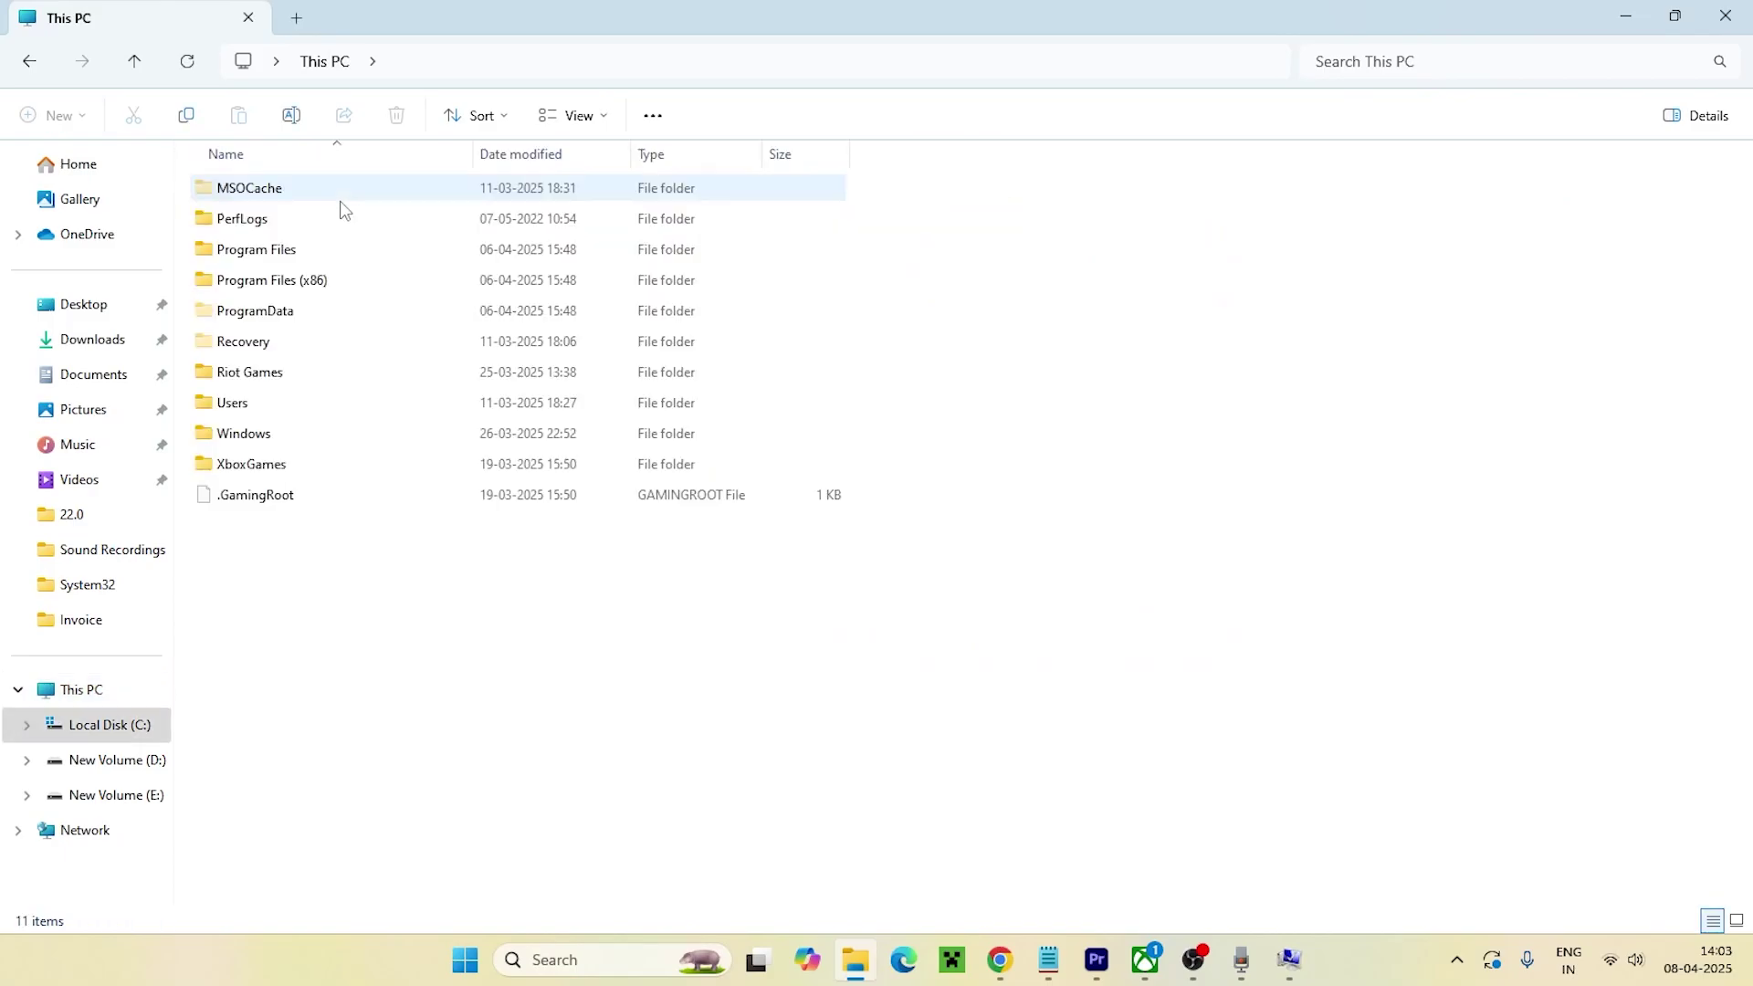
{"action": "double_click", "coordinate": [268, 438]}
{"action": "scroll", "coordinate": [402, 394], "scroll_direction": "down", "scroll_amount": 6}
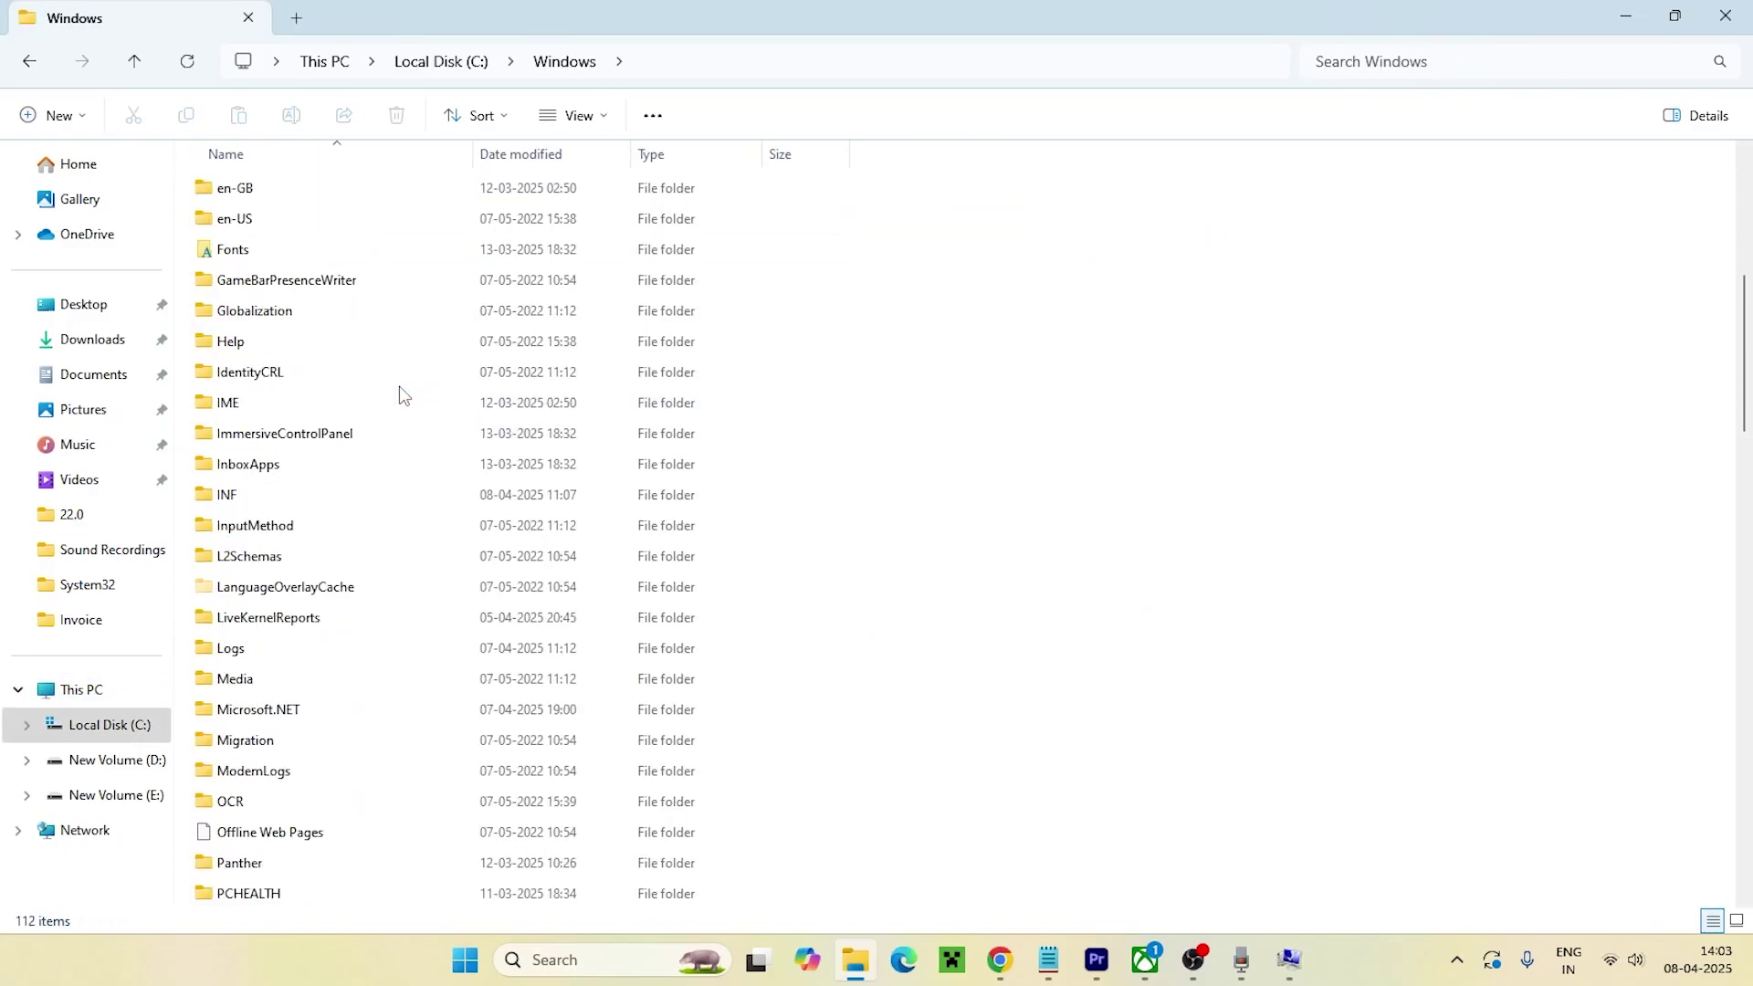
{"action": "scroll", "coordinate": [403, 394], "scroll_direction": "down", "scroll_amount": 15}
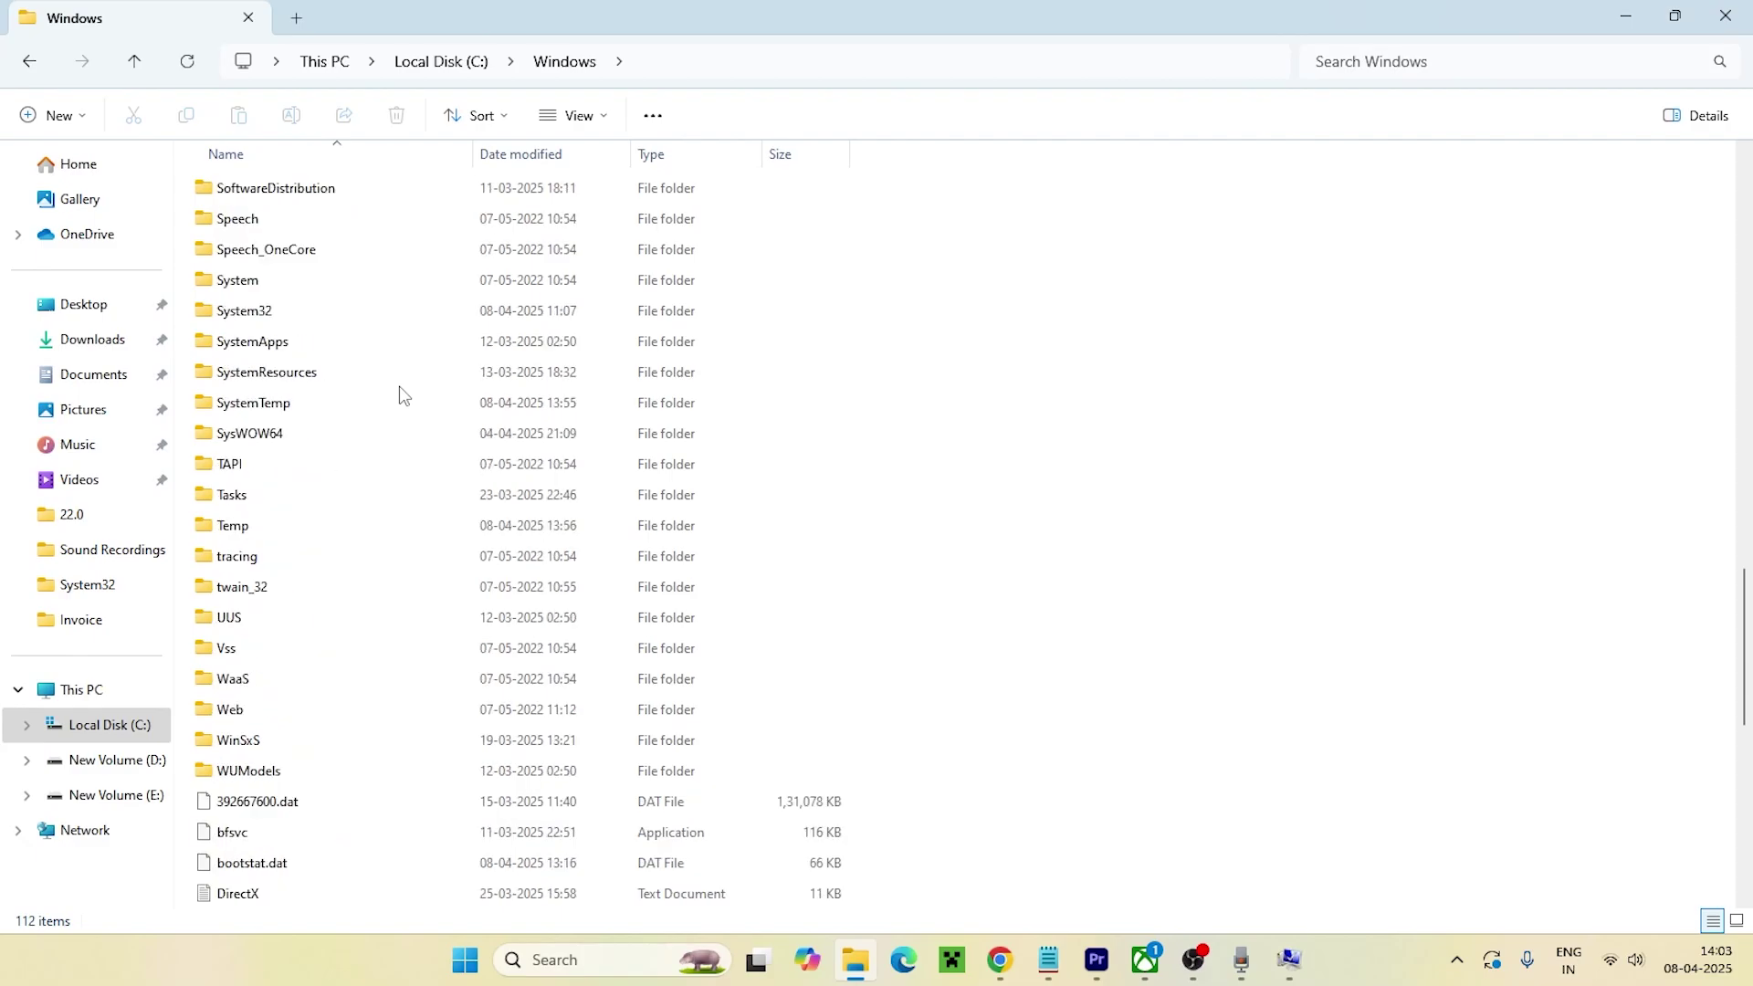
{"action": "double_click", "coordinate": [268, 438]}
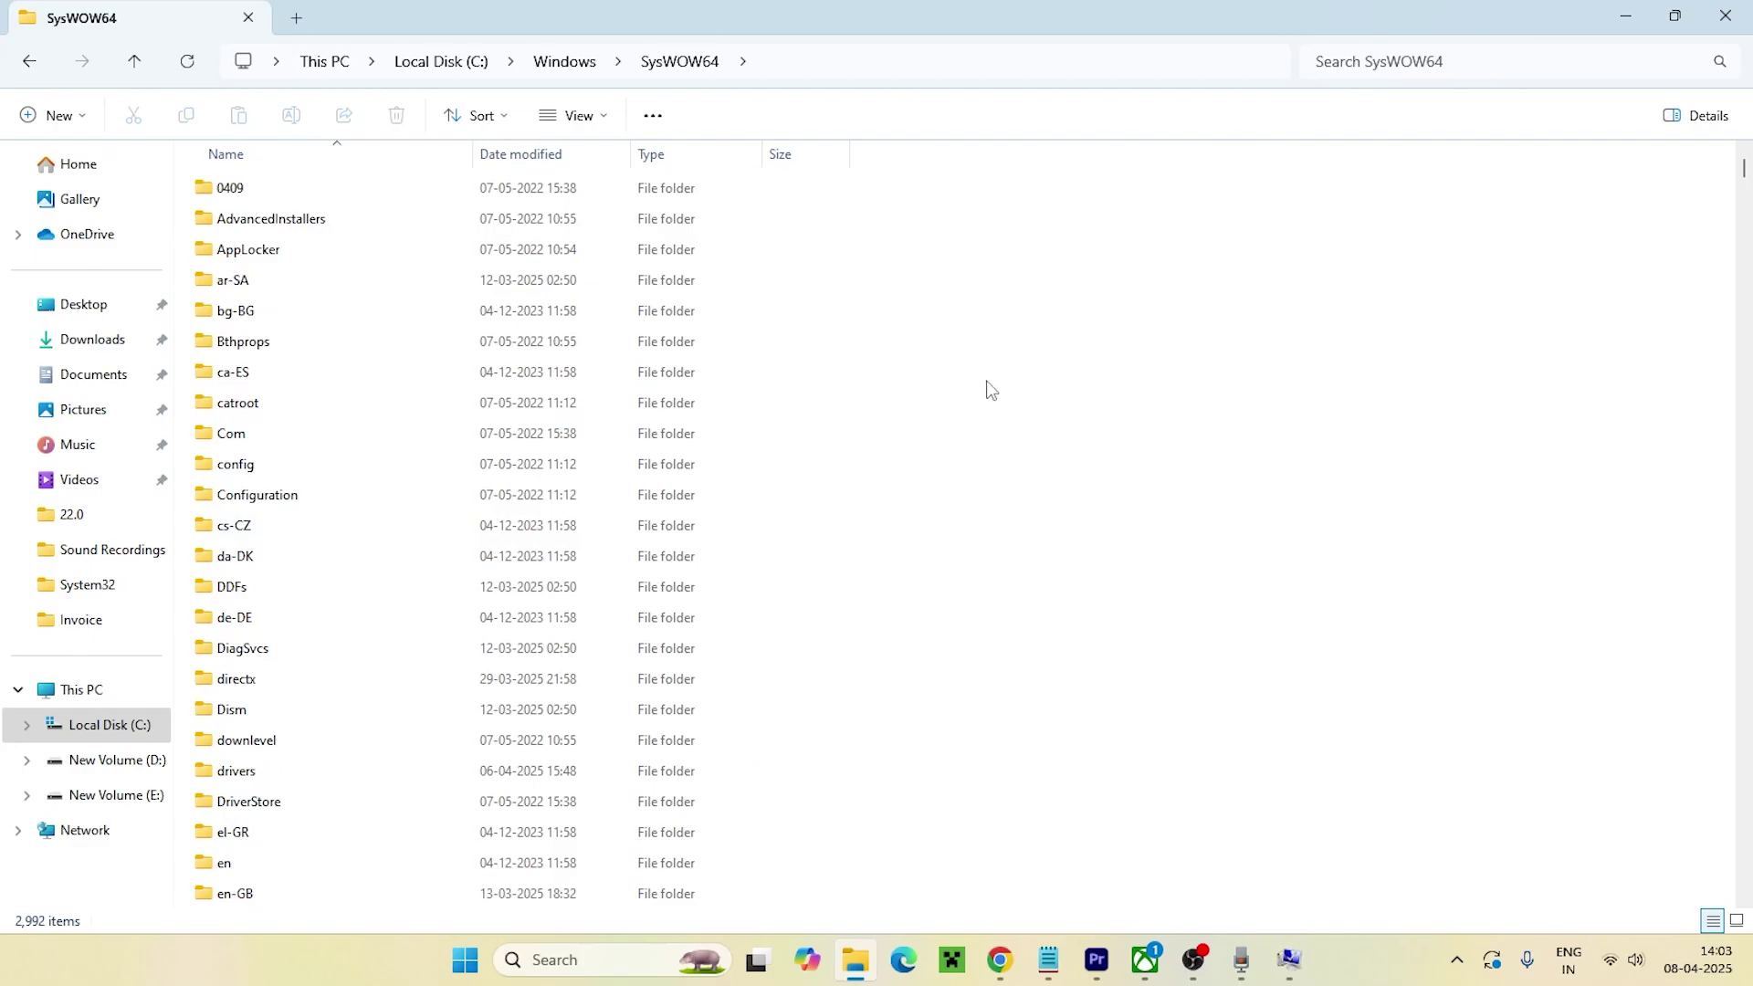
- Copy the SysWOW64 folder path from the address bar
{"action": "left_click", "coordinate": [805, 64]}
{"action": "left_click_drag", "start_coordinate": [398, 61], "coordinate": [232, 61]}
{"action": "right_click", "coordinate": [376, 61]}
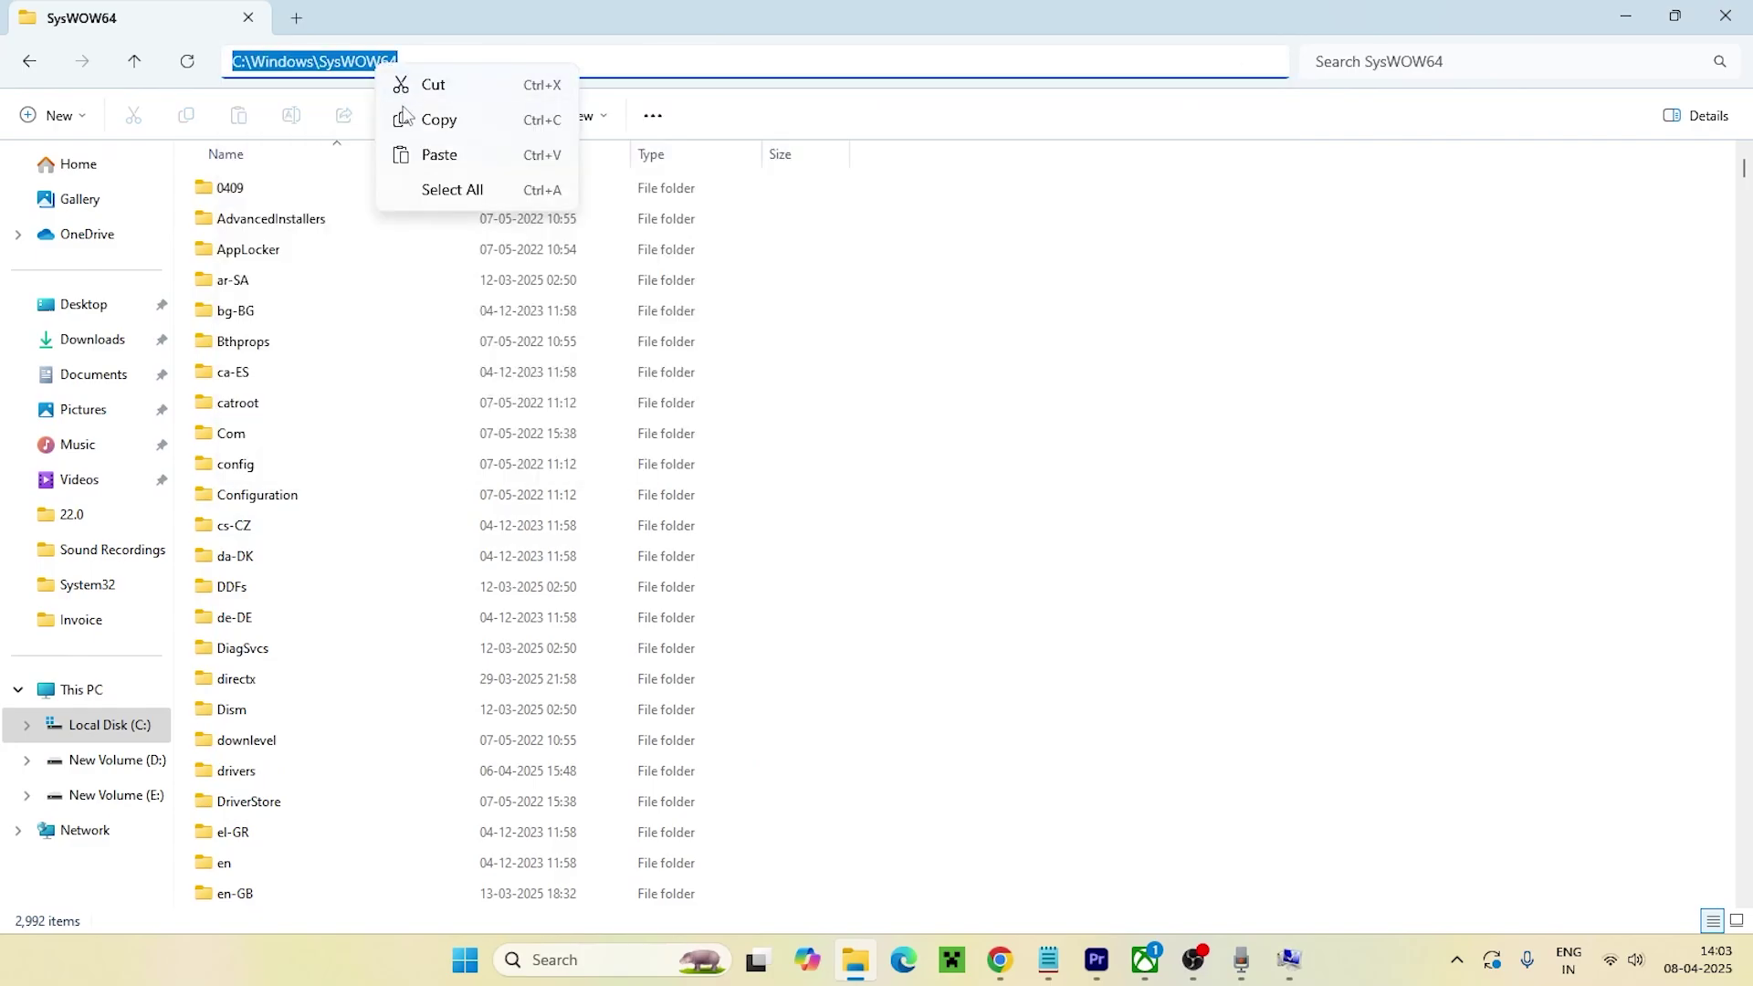
{"action": "left_click", "coordinate": [408, 118]}
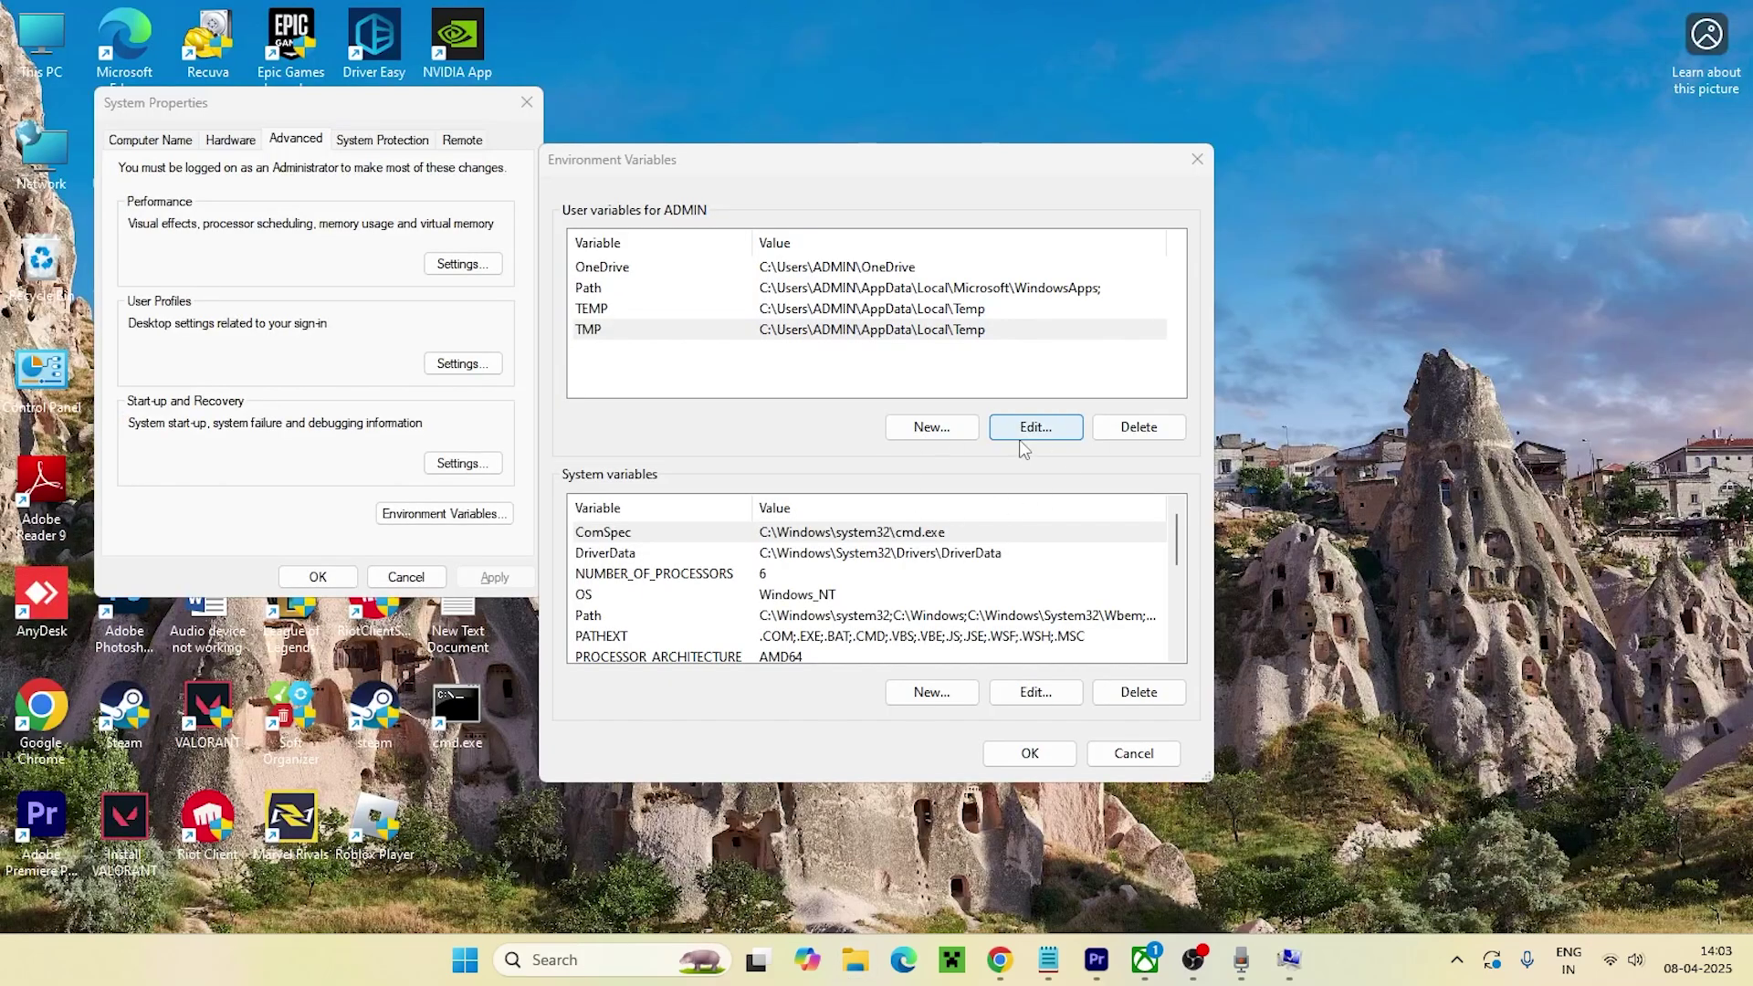
{"action": "left_click", "coordinate": [1025, 434]}
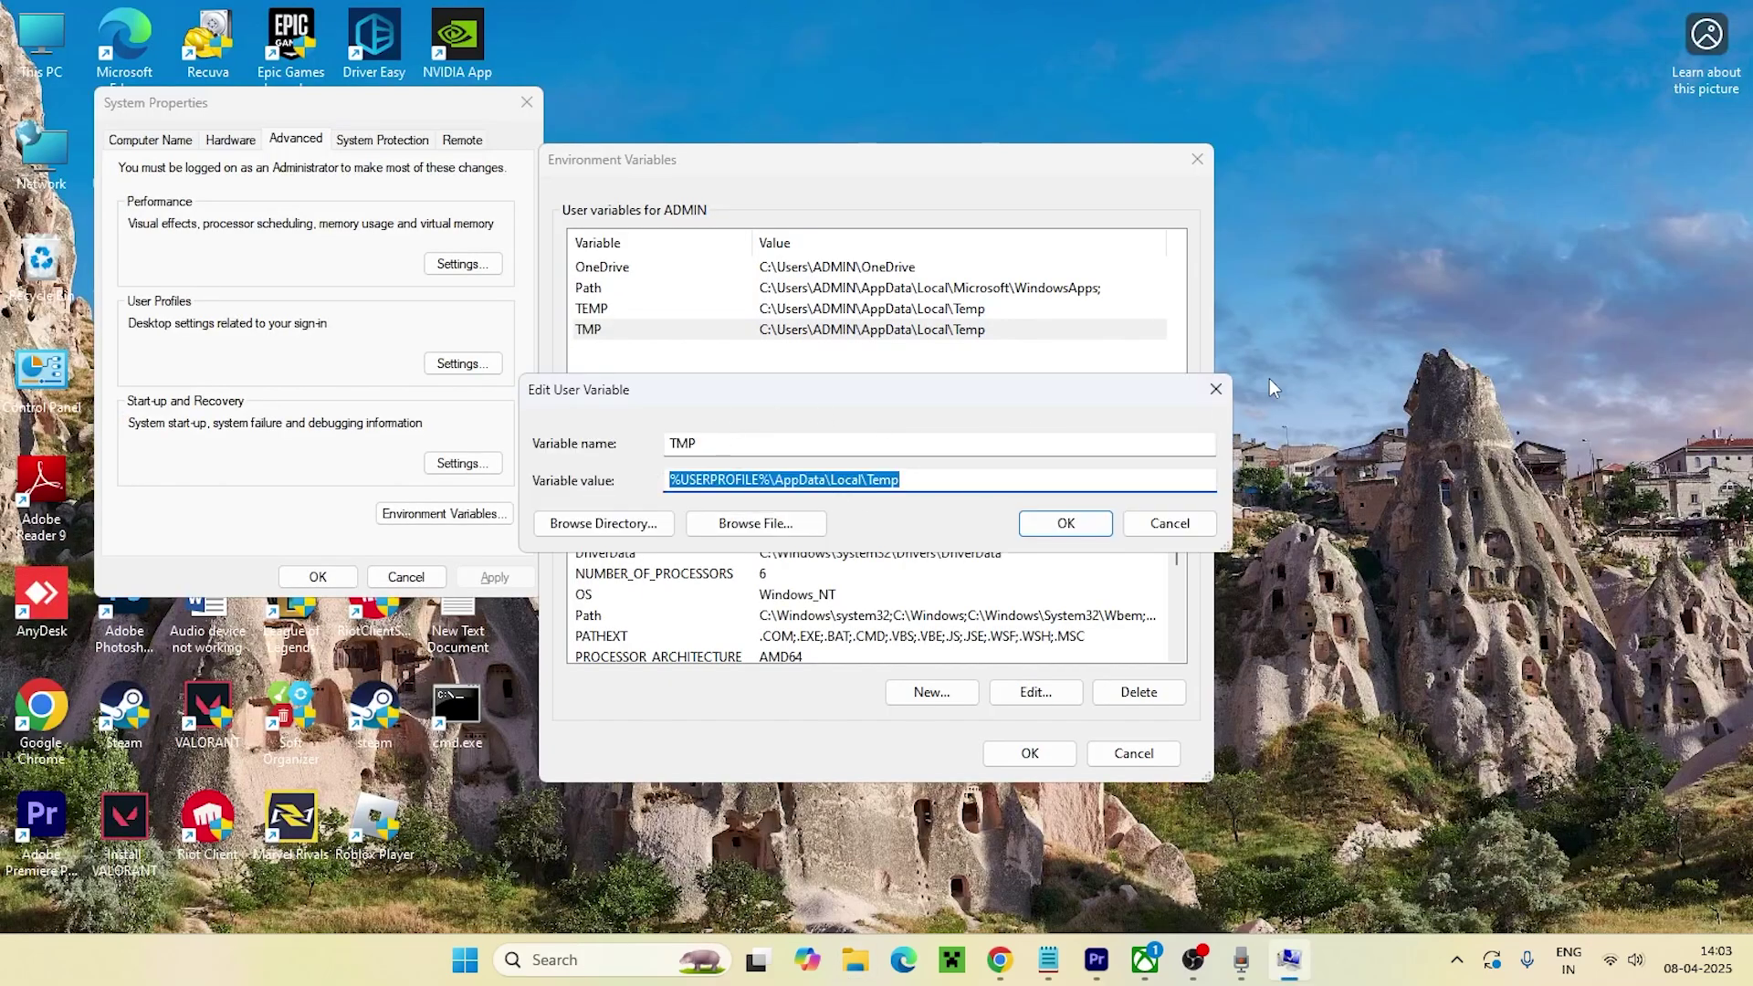
{"action": "left_click", "coordinate": [1215, 389]}
{"action": "left_click", "coordinate": [953, 427]}
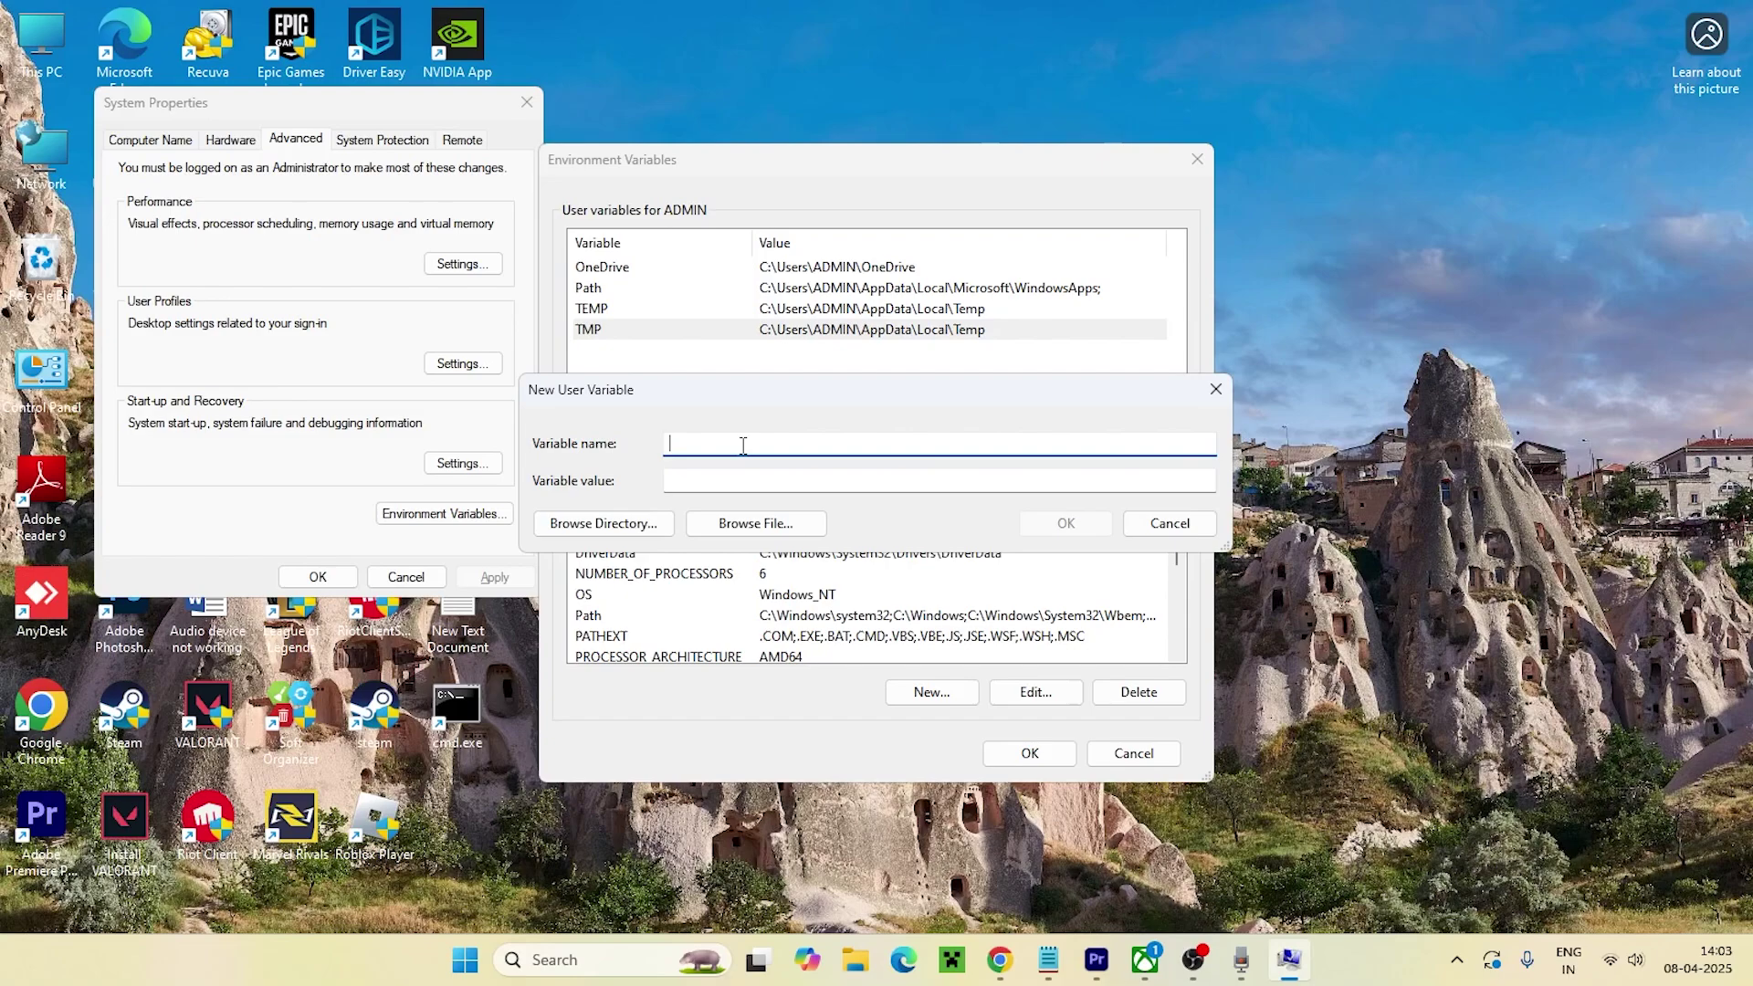
{"action": "type", "text": "CMD"}
{"action": "left_click", "coordinate": [763, 523]}
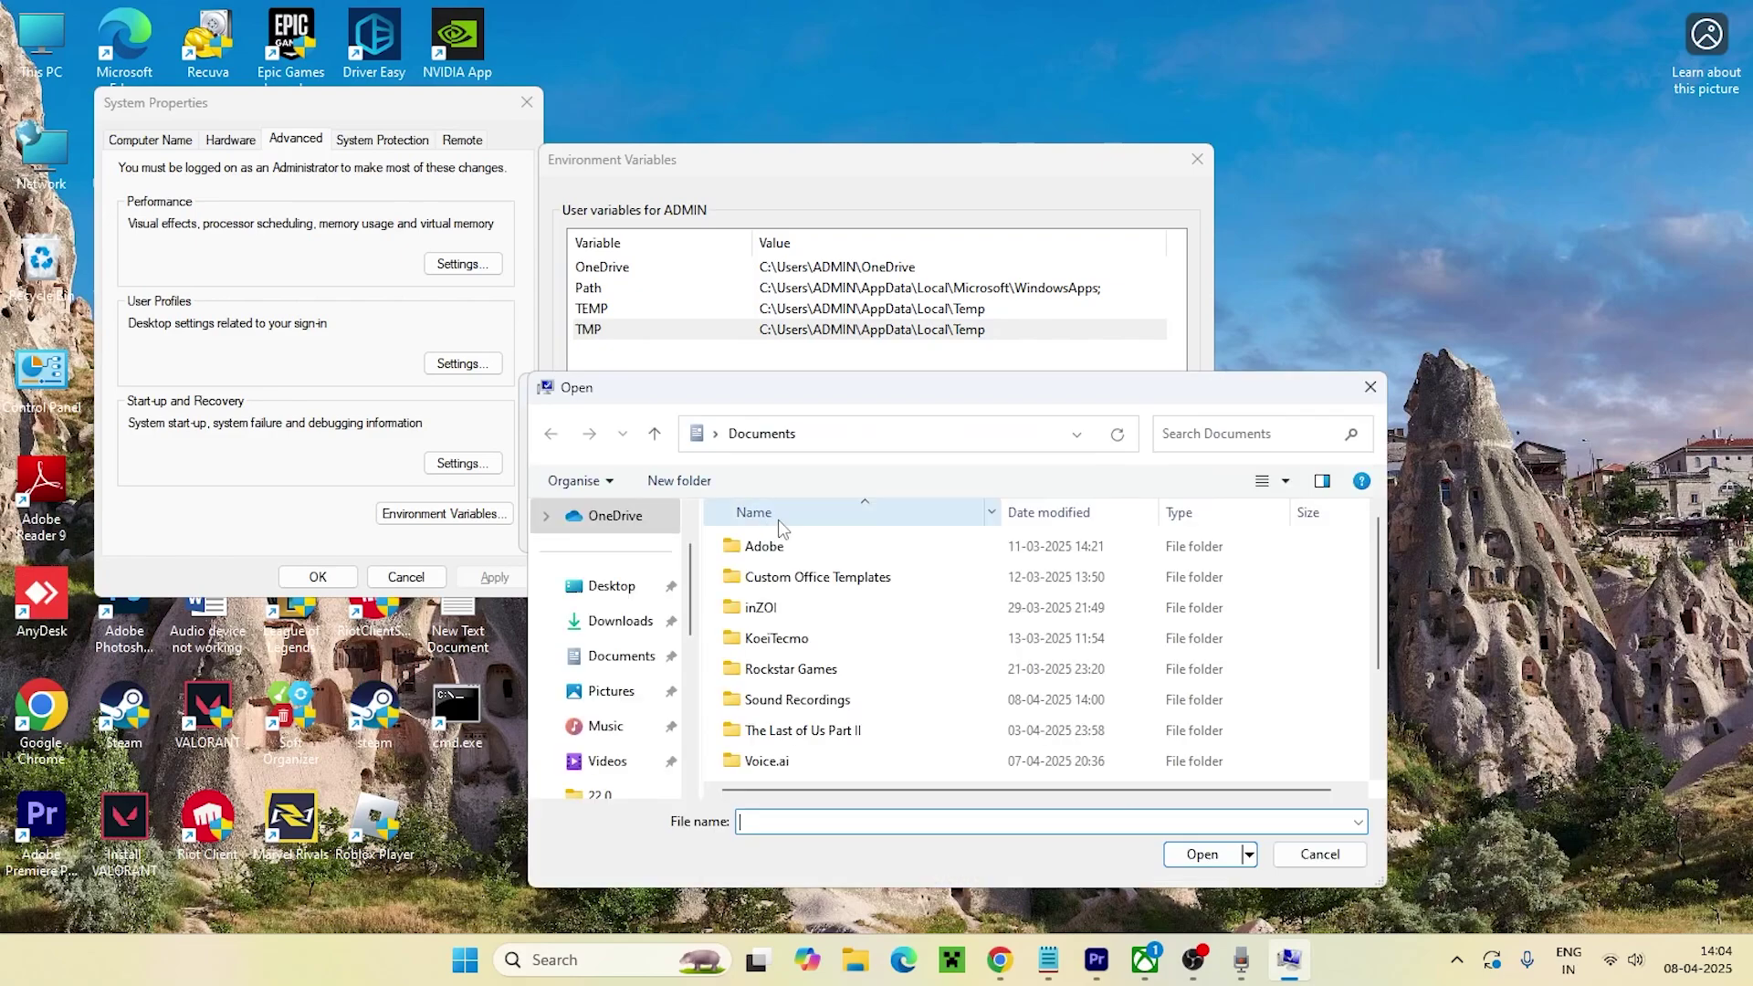
{"action": "left_click", "coordinate": [1002, 447]}
{"action": "key", "text": "BackSpace"}
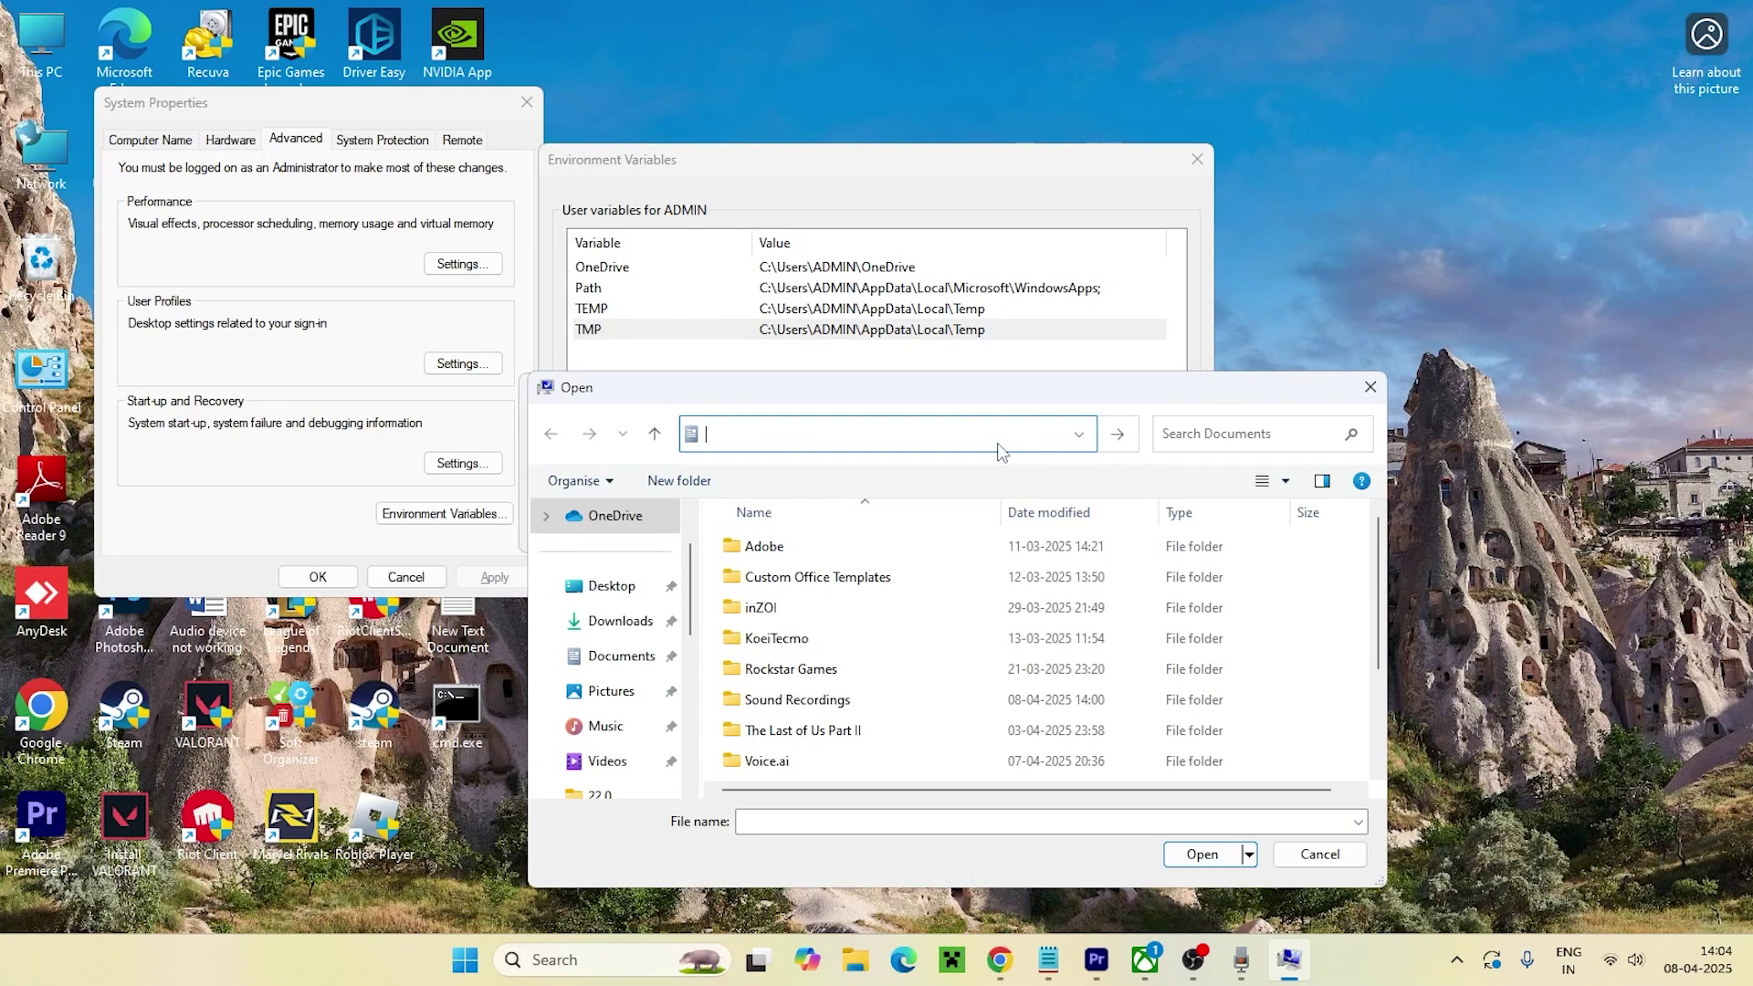
{"action": "key", "text": "ctrl+v"}
{"action": "key", "text": "Return"}
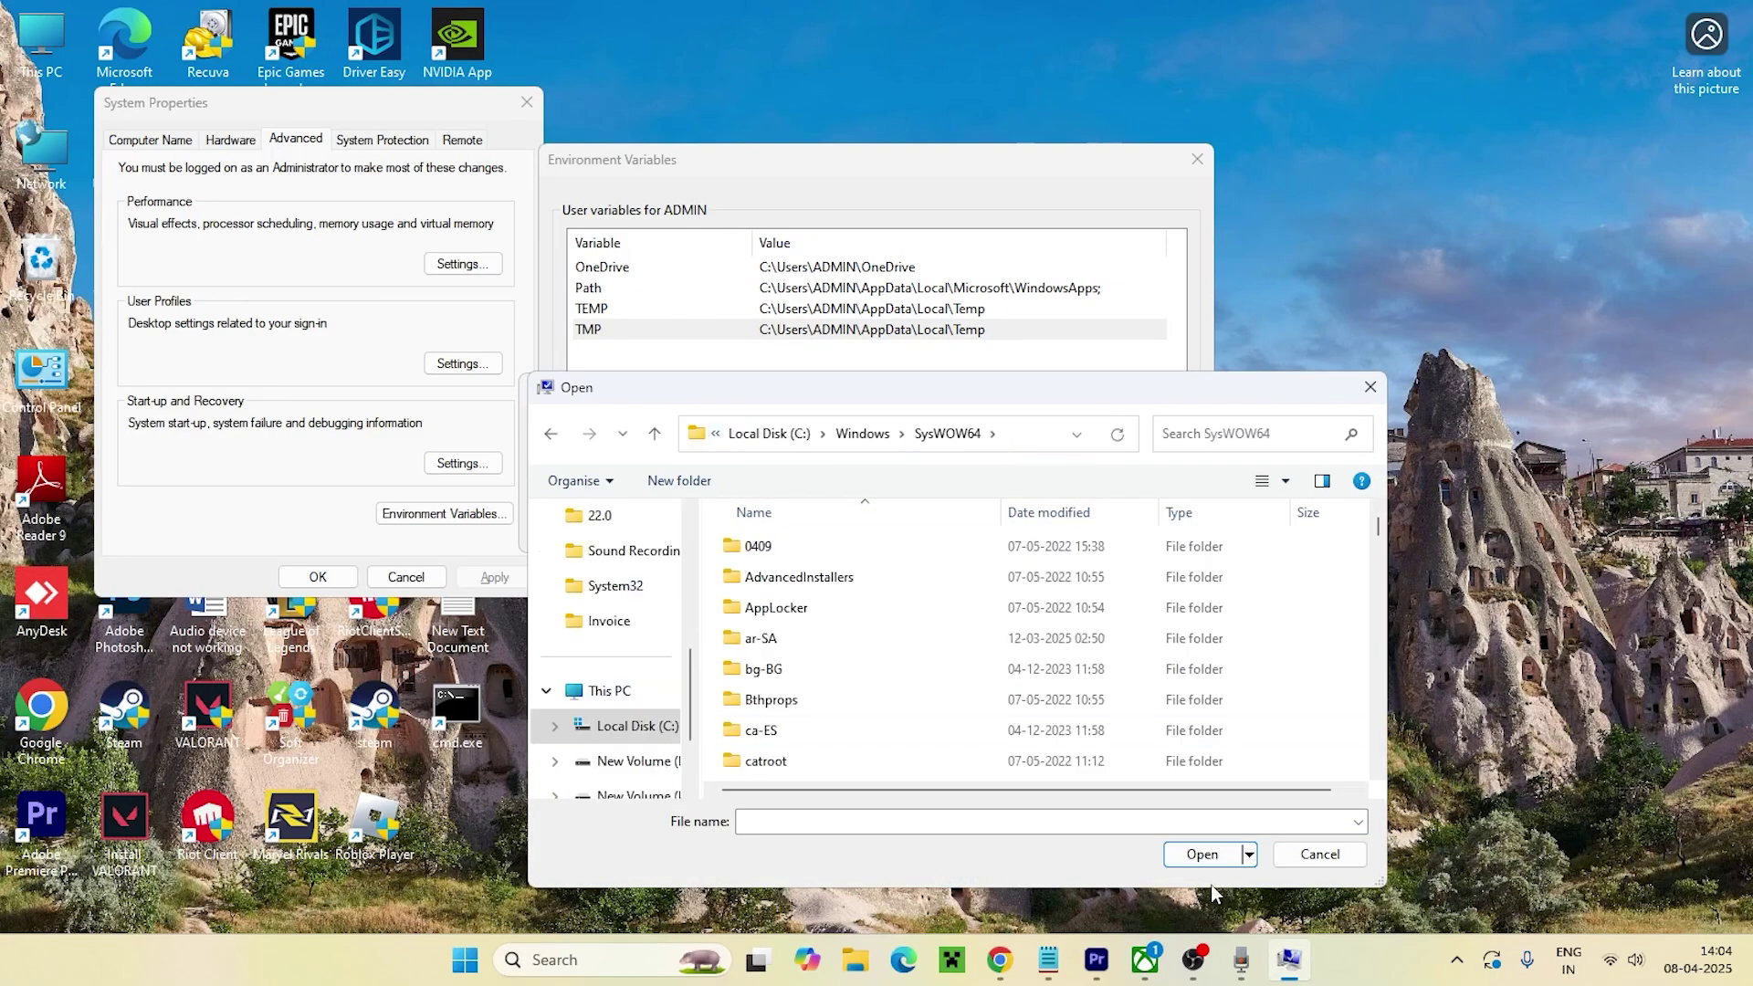
{"action": "left_click", "coordinate": [1137, 822]}
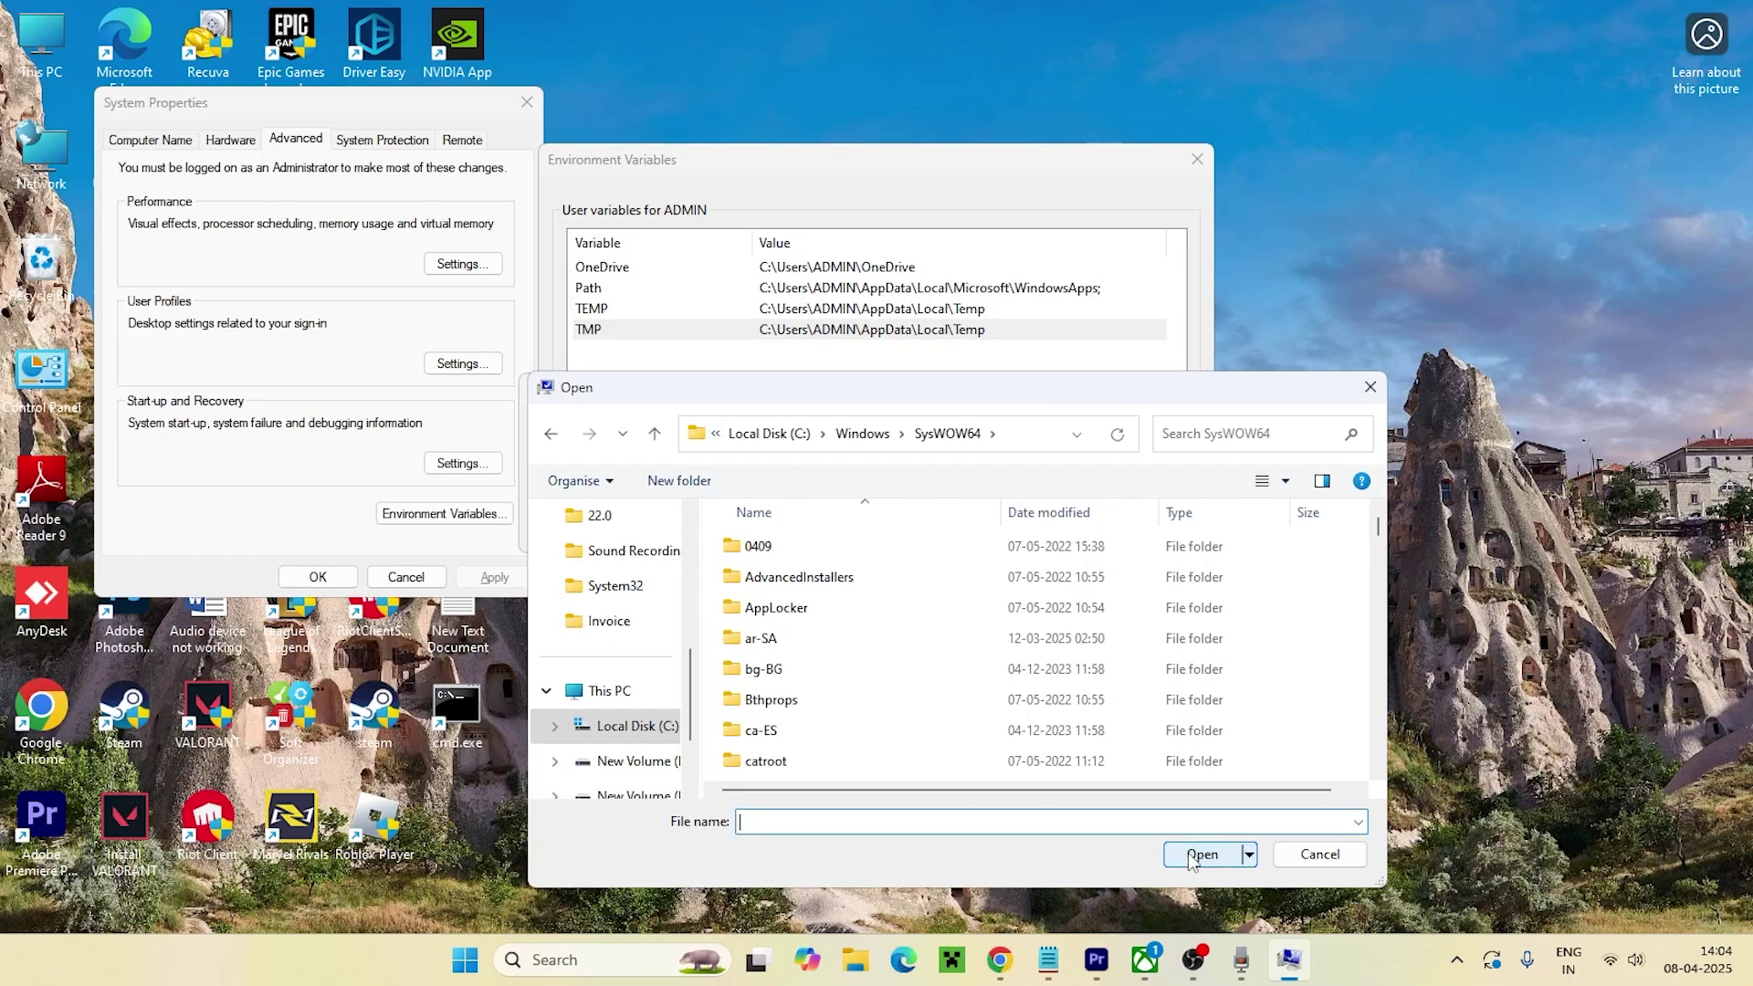
{"action": "scroll", "coordinate": [1238, 865], "scroll_direction": "down", "scroll_amount": 12}
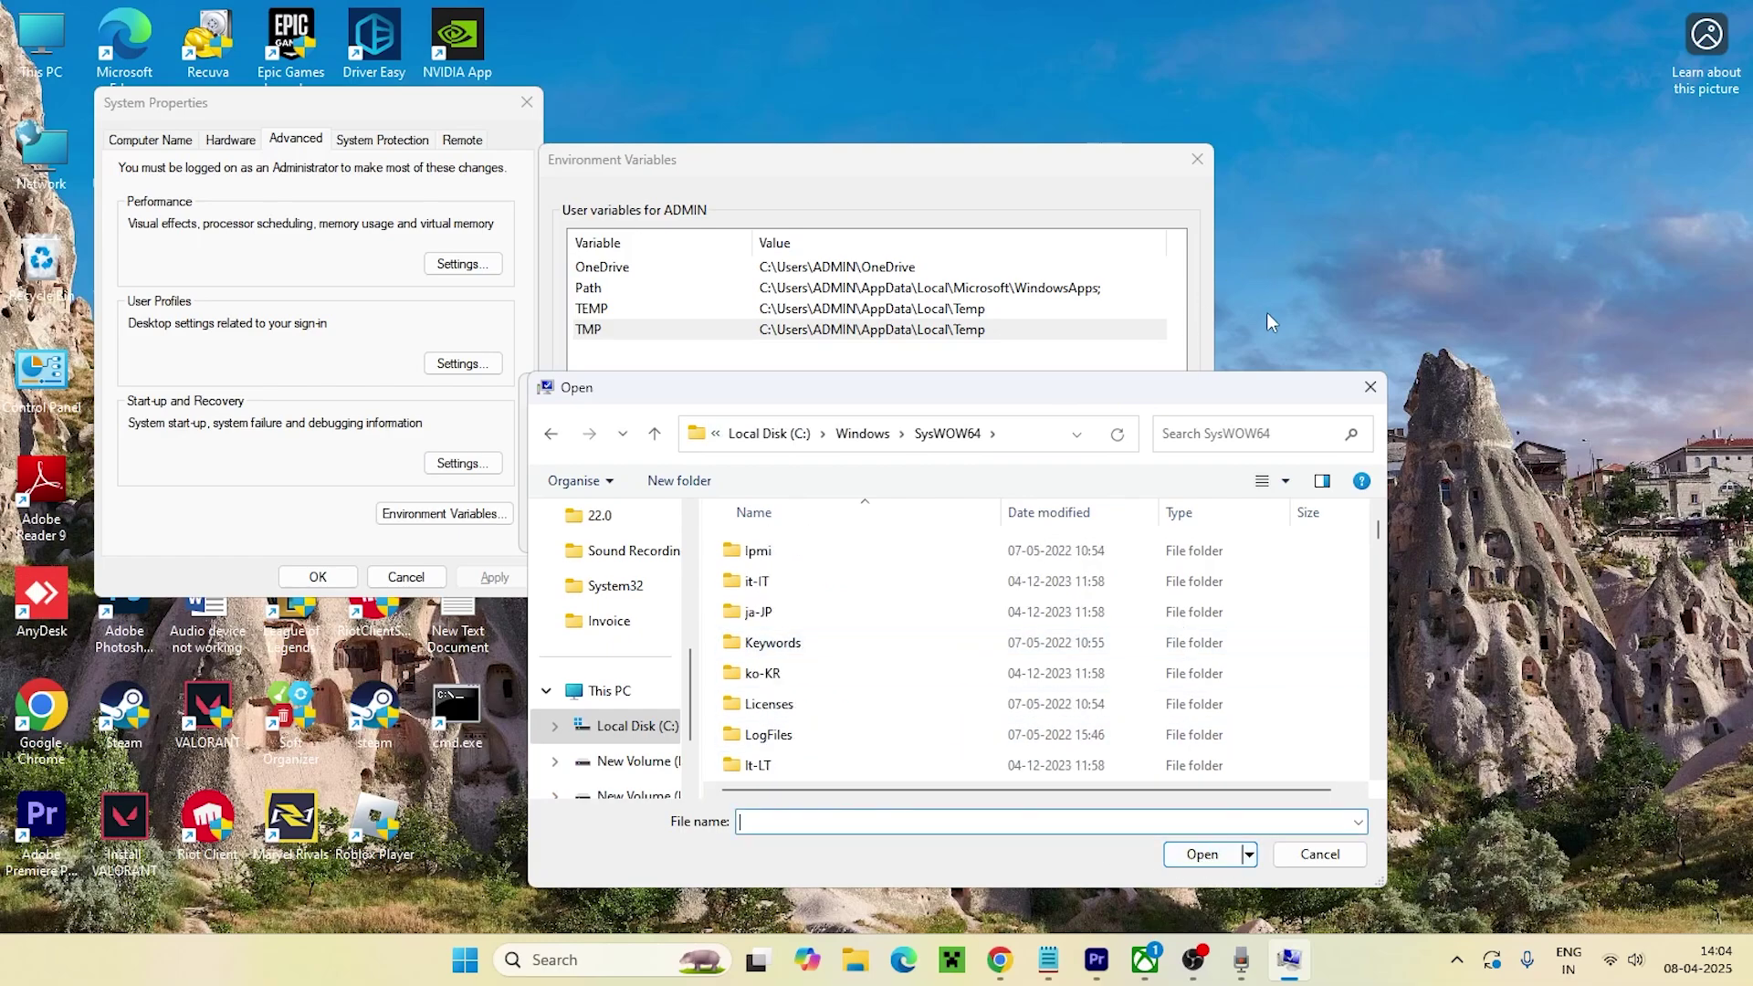
{"action": "left_click", "coordinate": [1356, 387]}
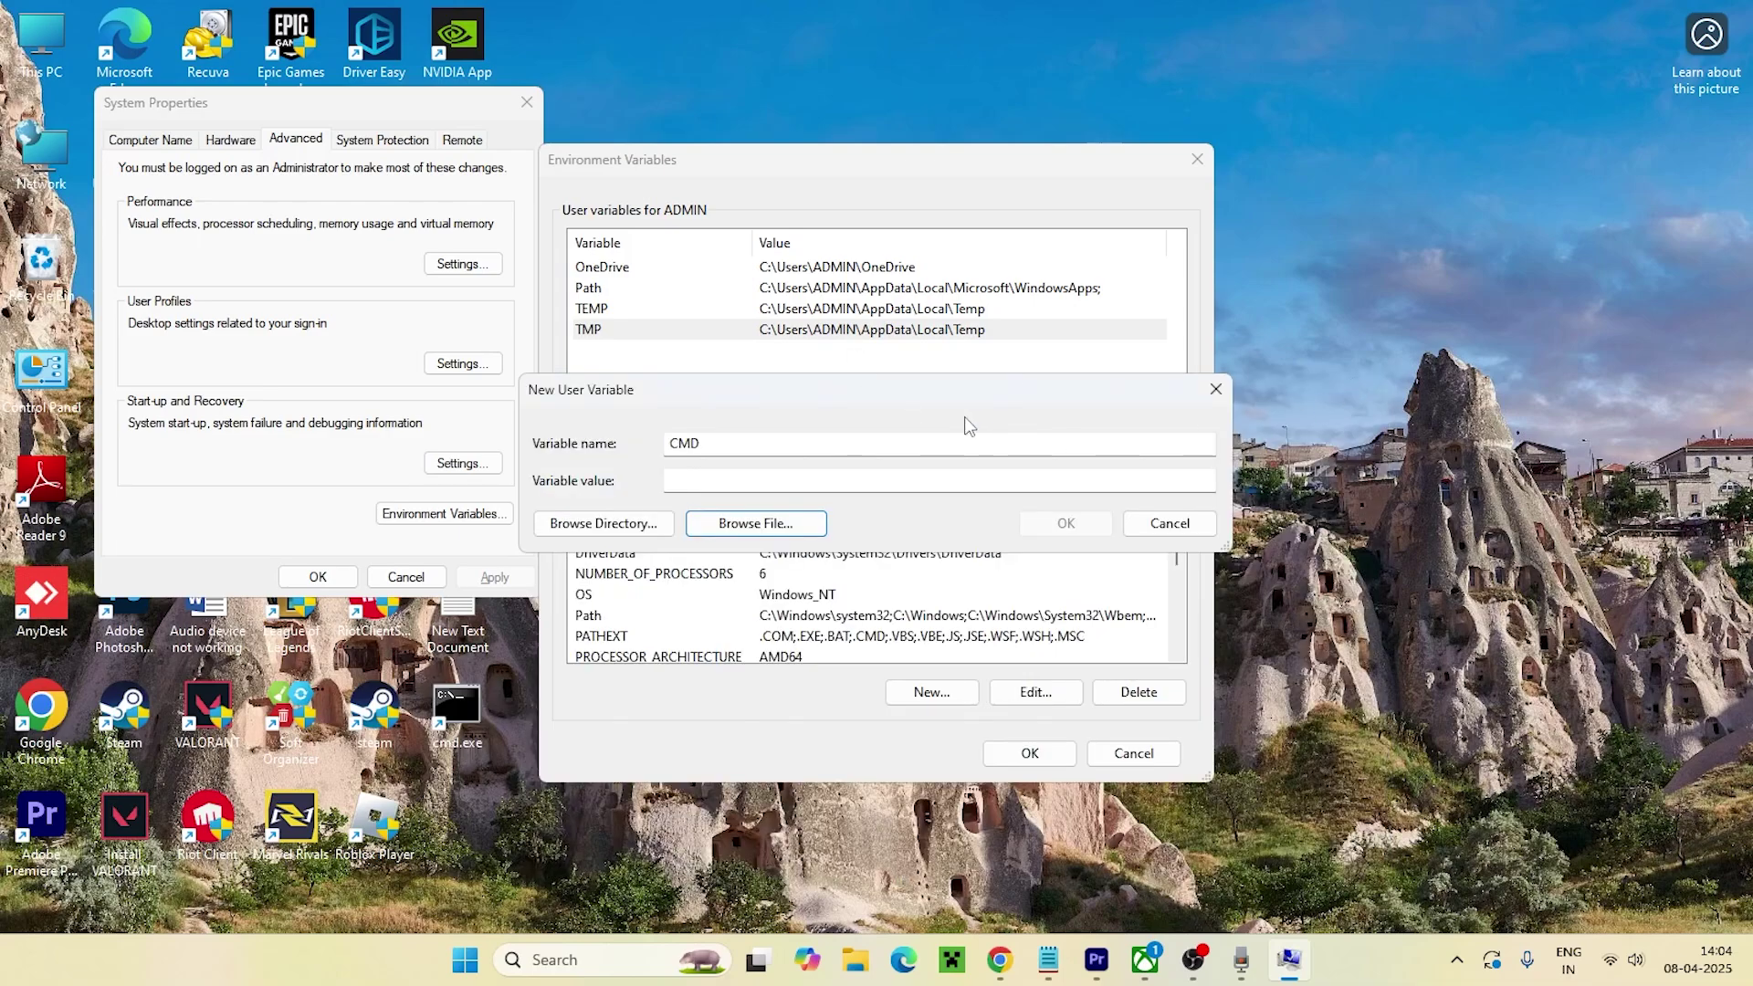
{"action": "left_click", "coordinate": [1169, 524]}
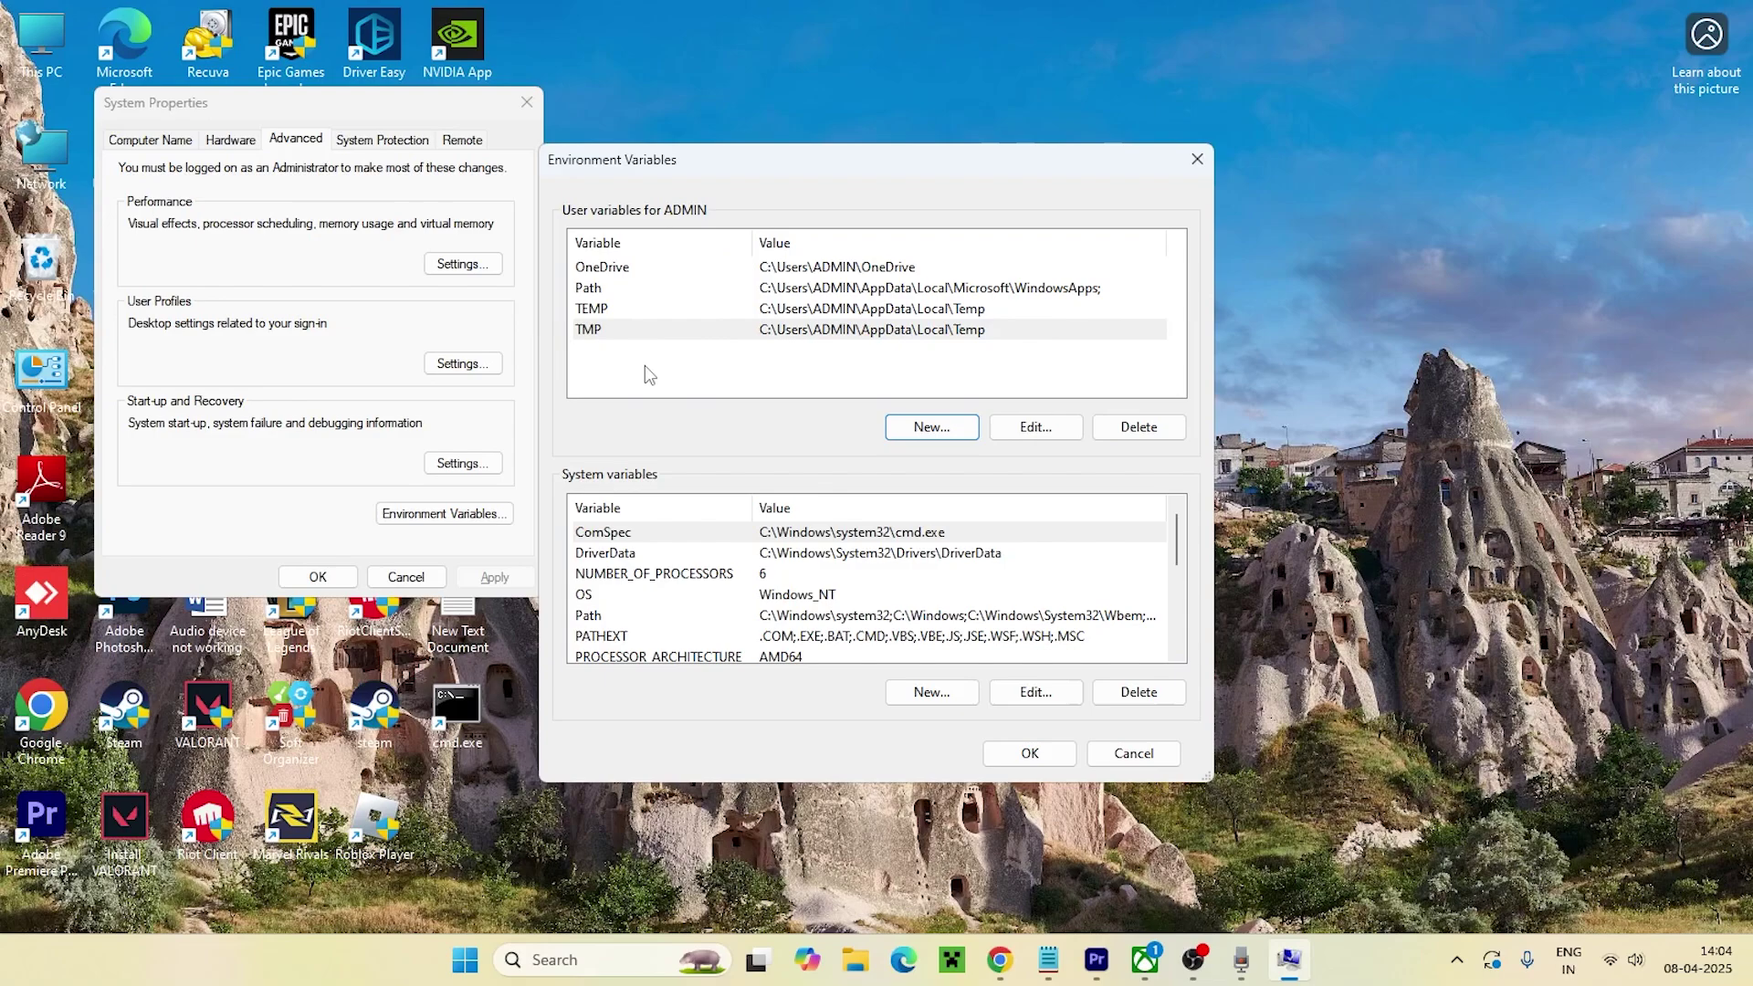
{"action": "left_click", "coordinate": [1196, 160]}
- Close System Properties and refresh the desktop
{"action": "left_click", "coordinate": [527, 103]}
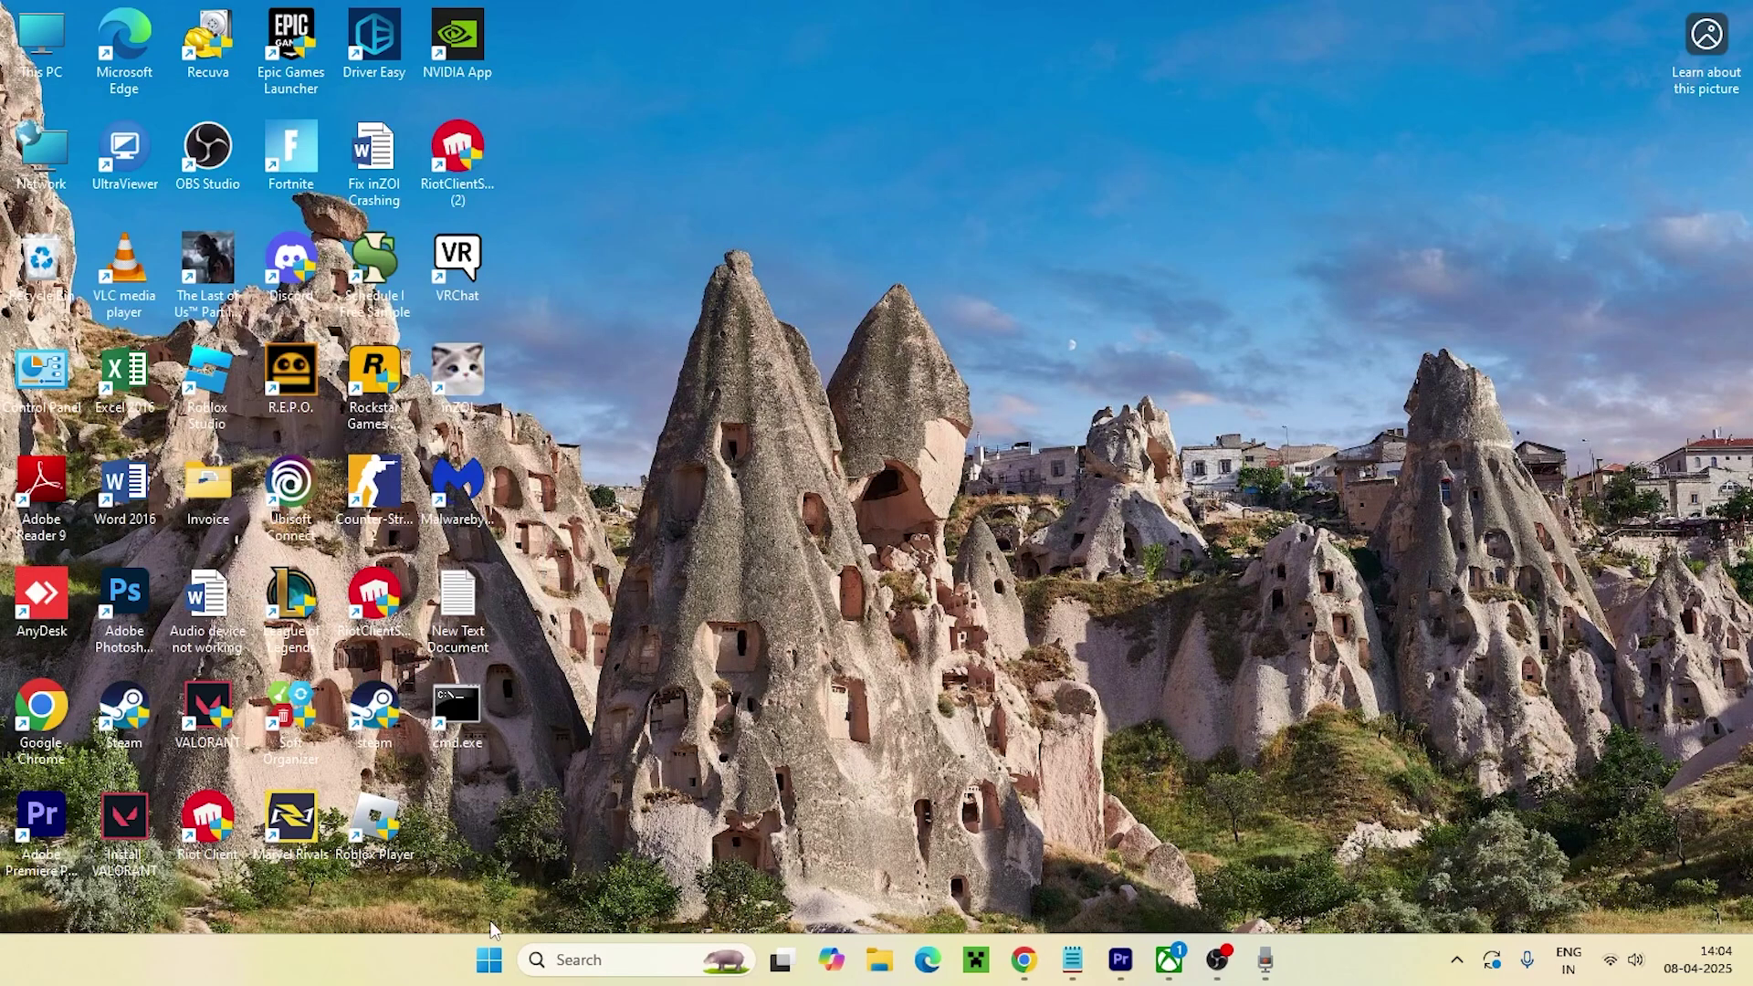
{"action": "left_click", "coordinate": [490, 957]}
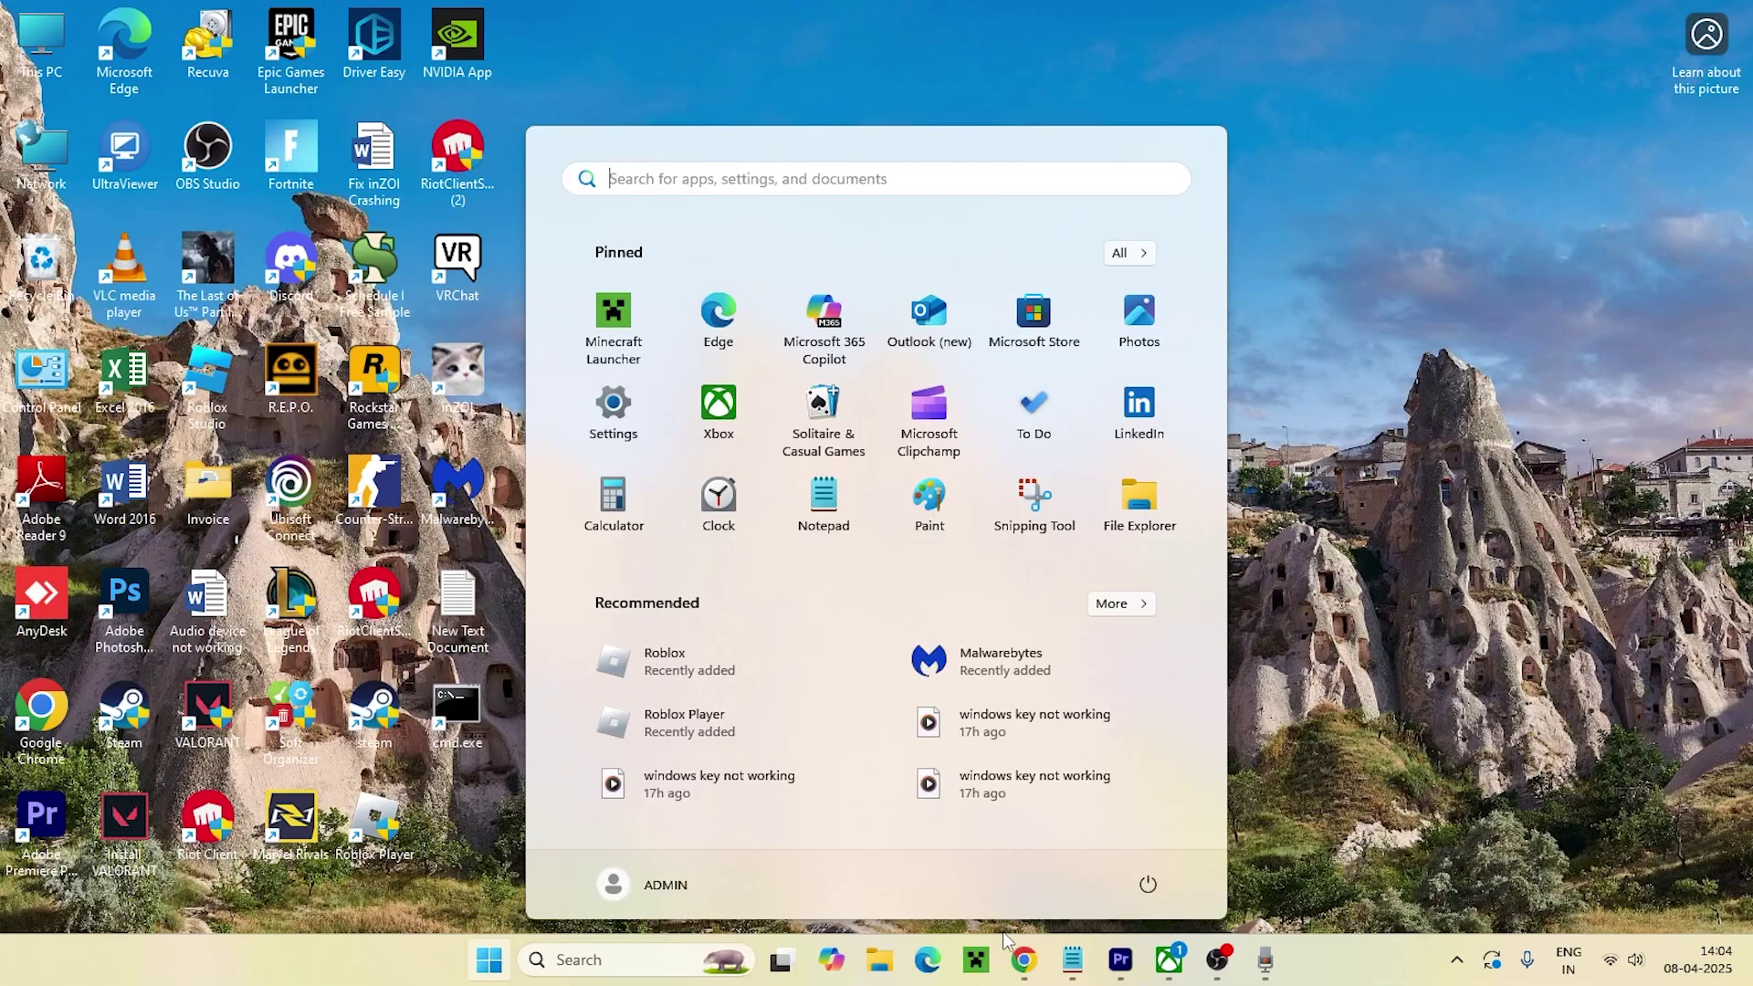
{"action": "left_click", "coordinate": [1371, 572]}
{"action": "right_click", "coordinate": [855, 337]}
{"action": "left_click", "coordinate": [884, 421]}
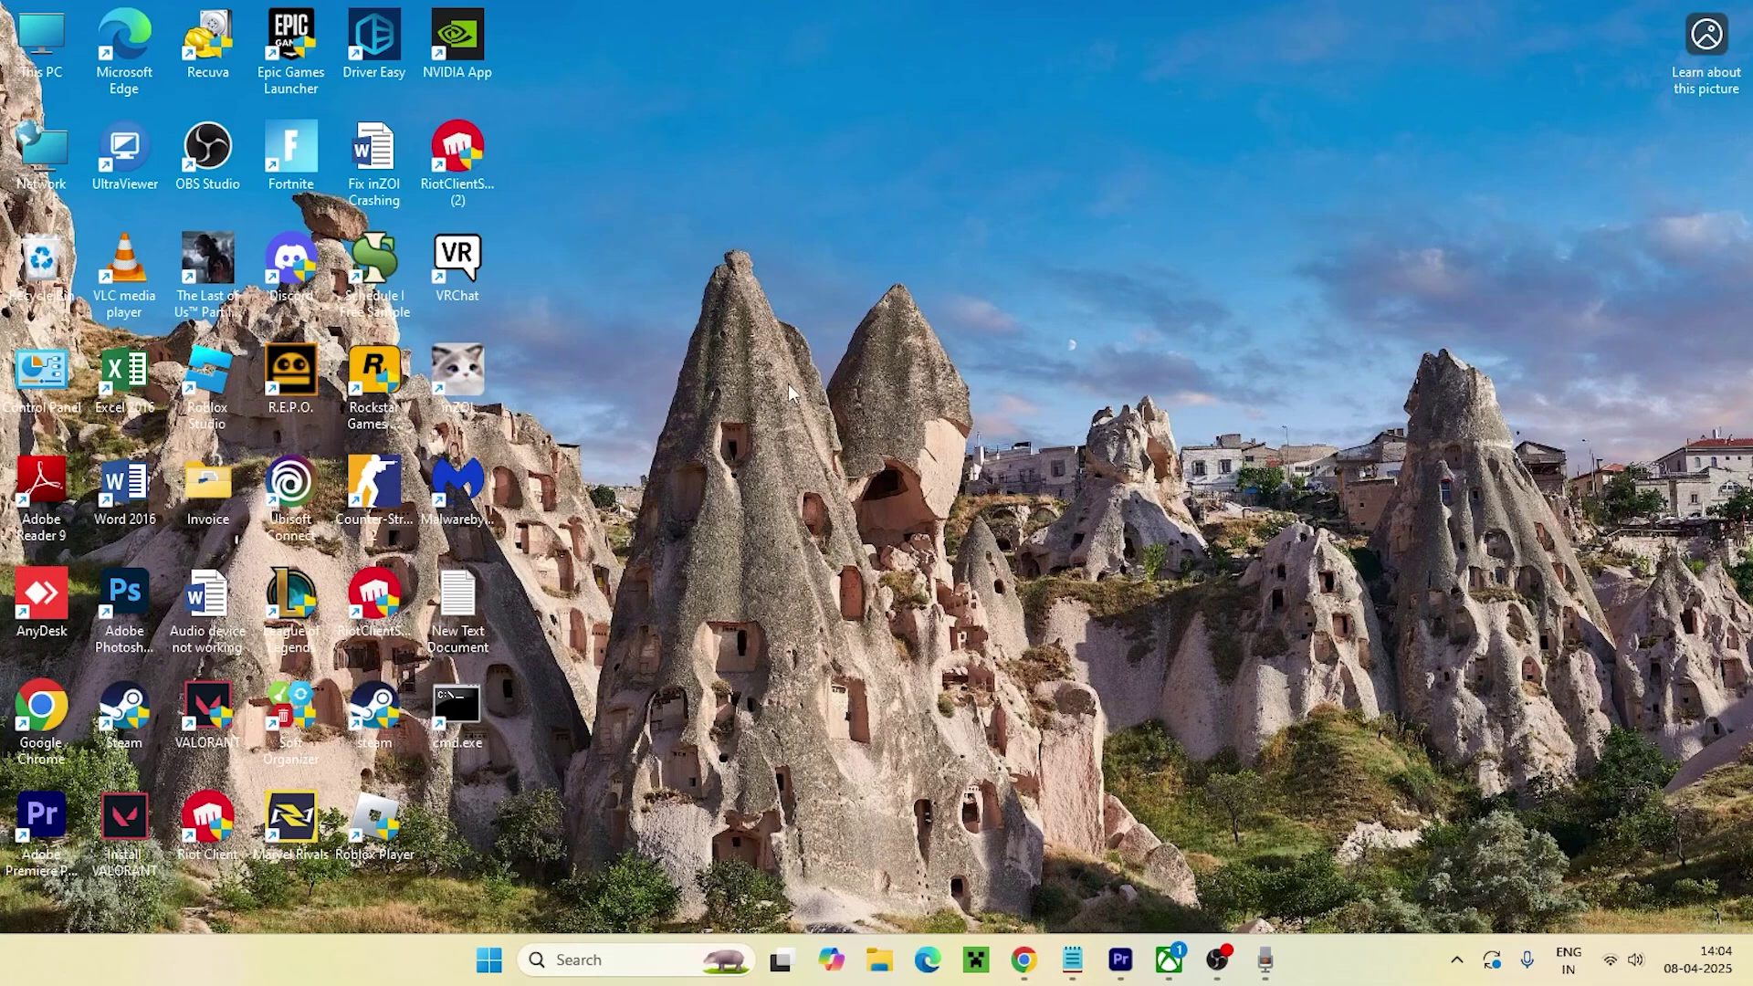
- Open Control Panel from a 'con' search
{"action": "left_click", "coordinate": [585, 969]}
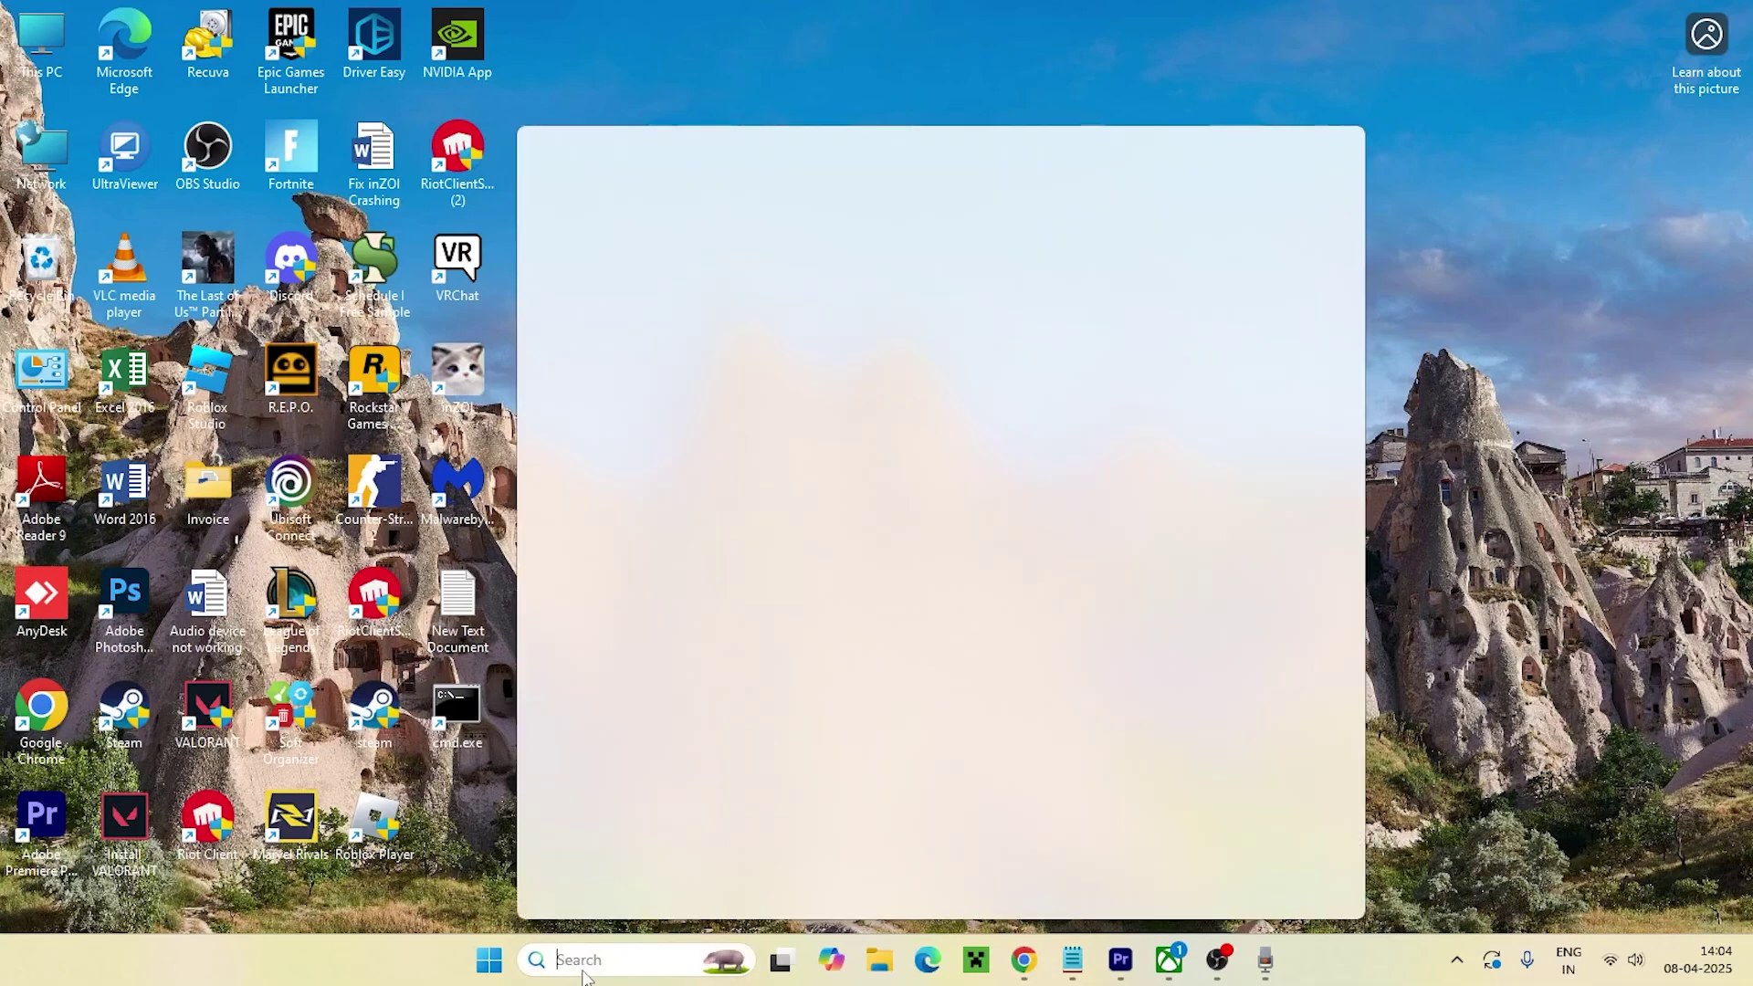
{"action": "type", "text": "con"}
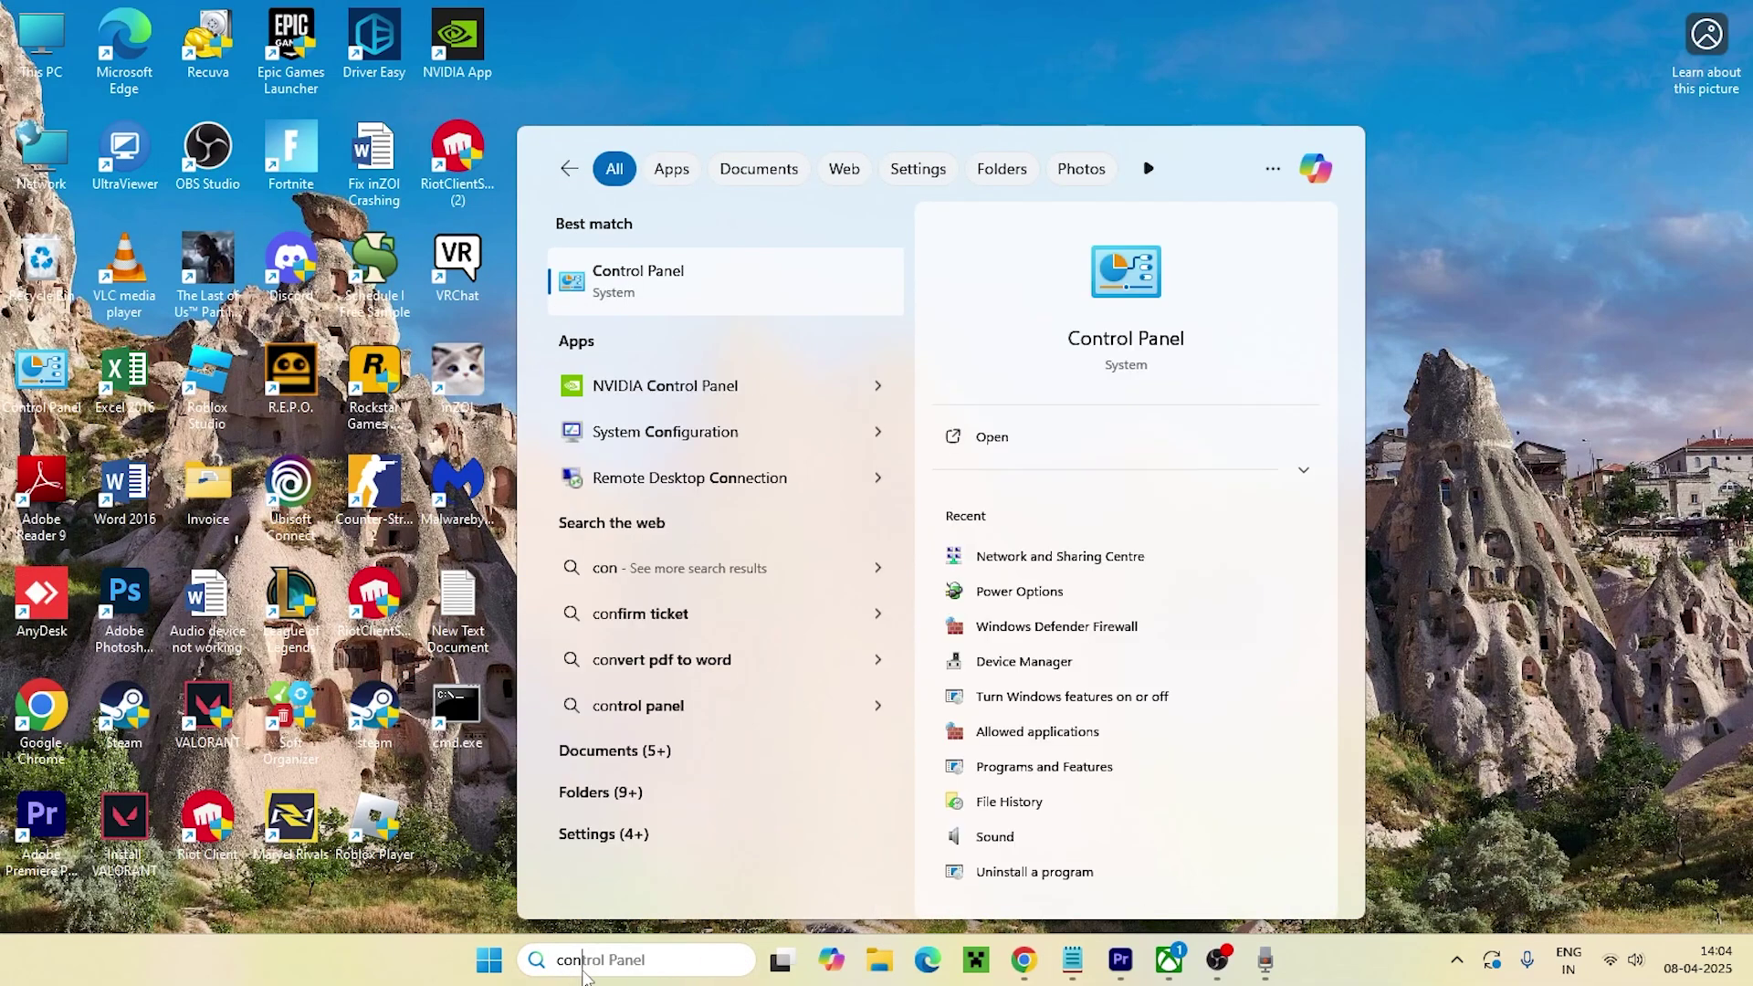
{"action": "left_click", "coordinate": [589, 271]}
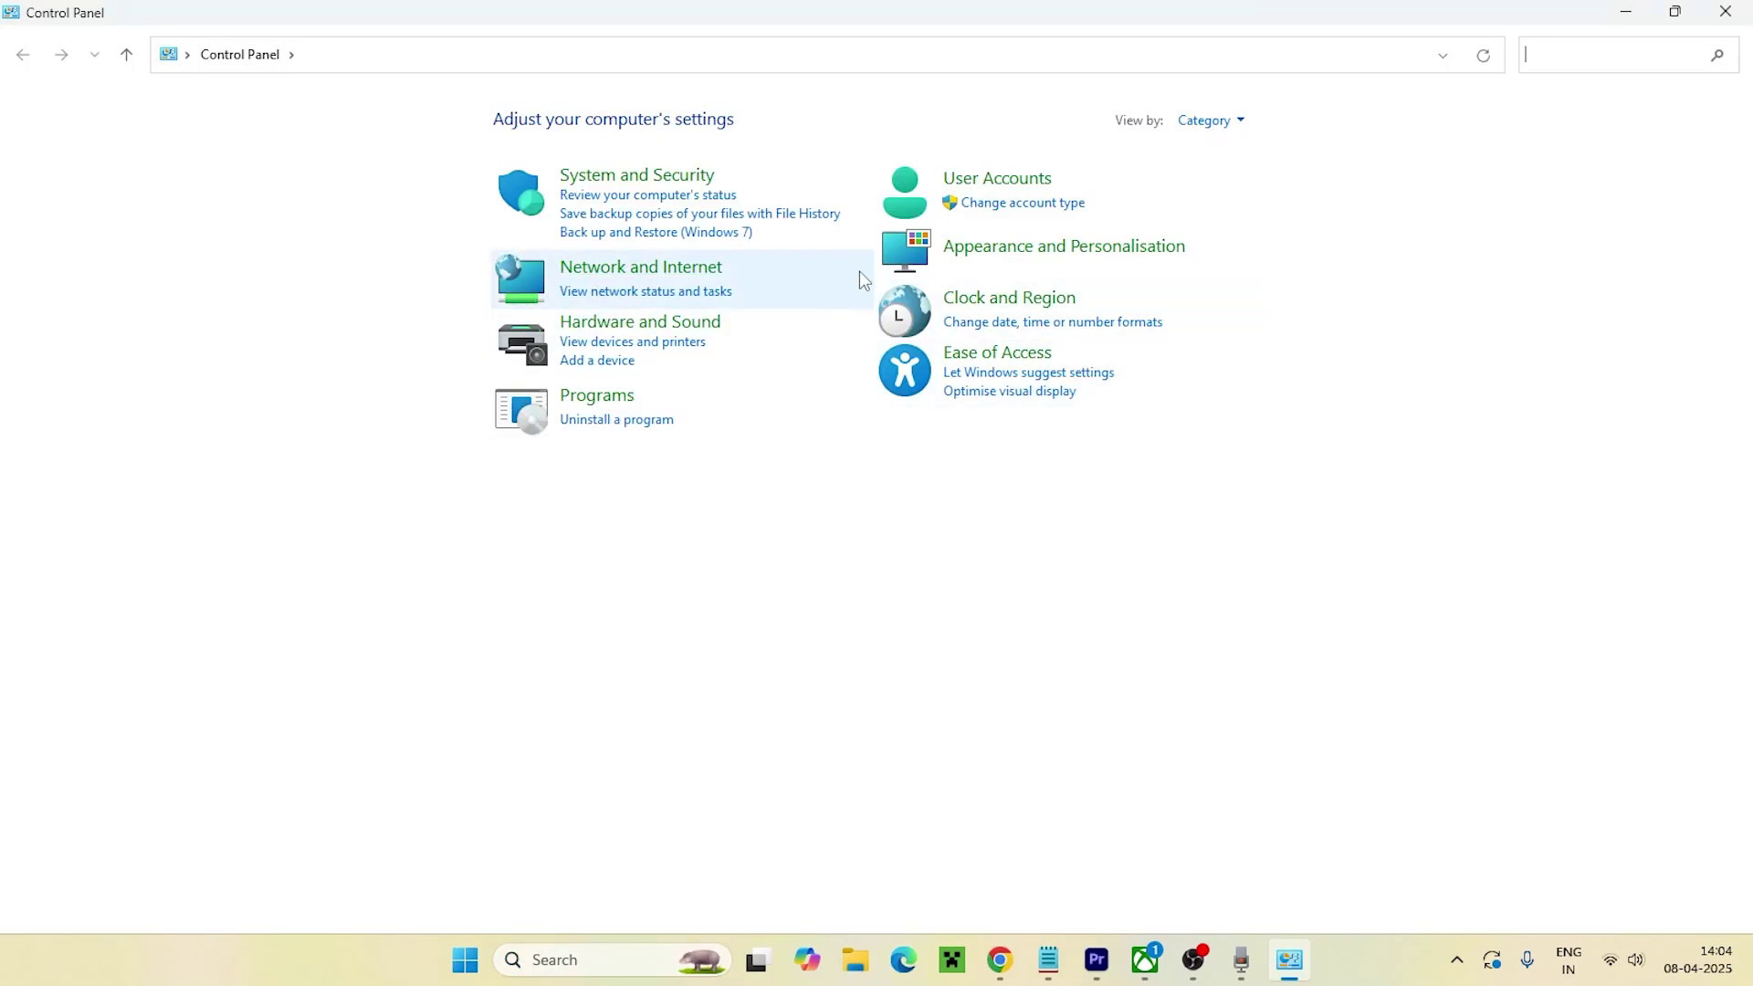
- Go to System and Security > System and open the System protection settings
{"action": "left_click", "coordinate": [615, 179]}
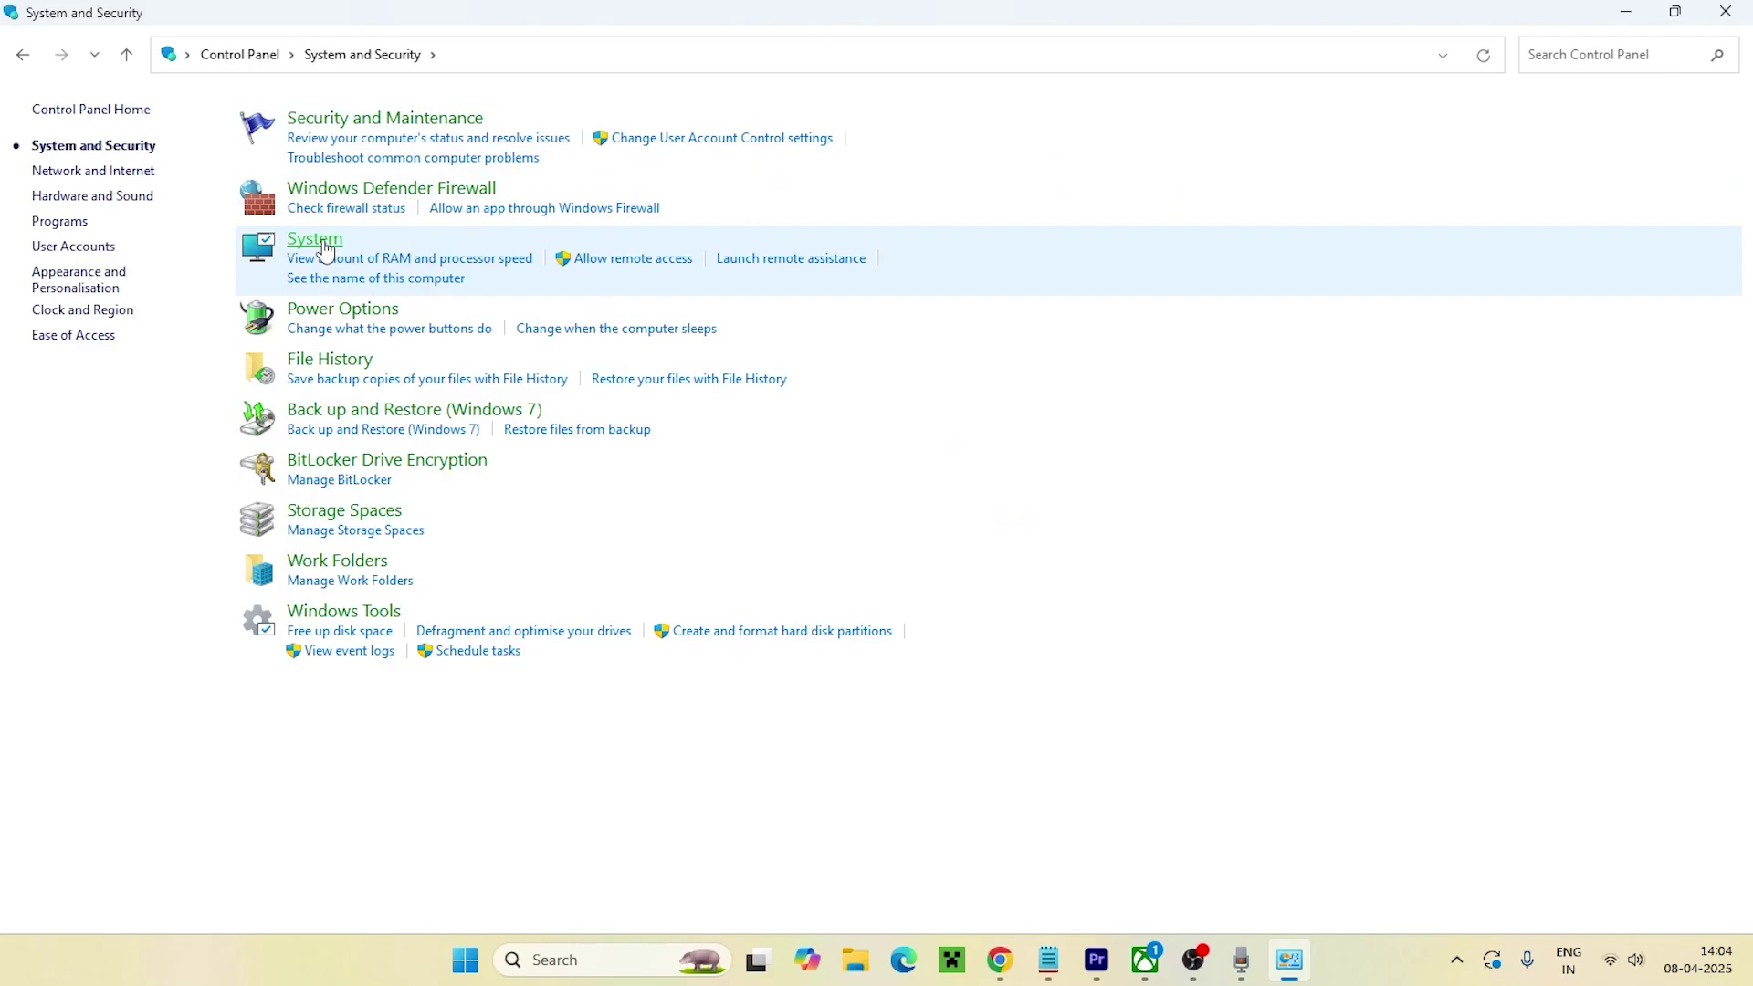
{"action": "left_click", "coordinate": [311, 241]}
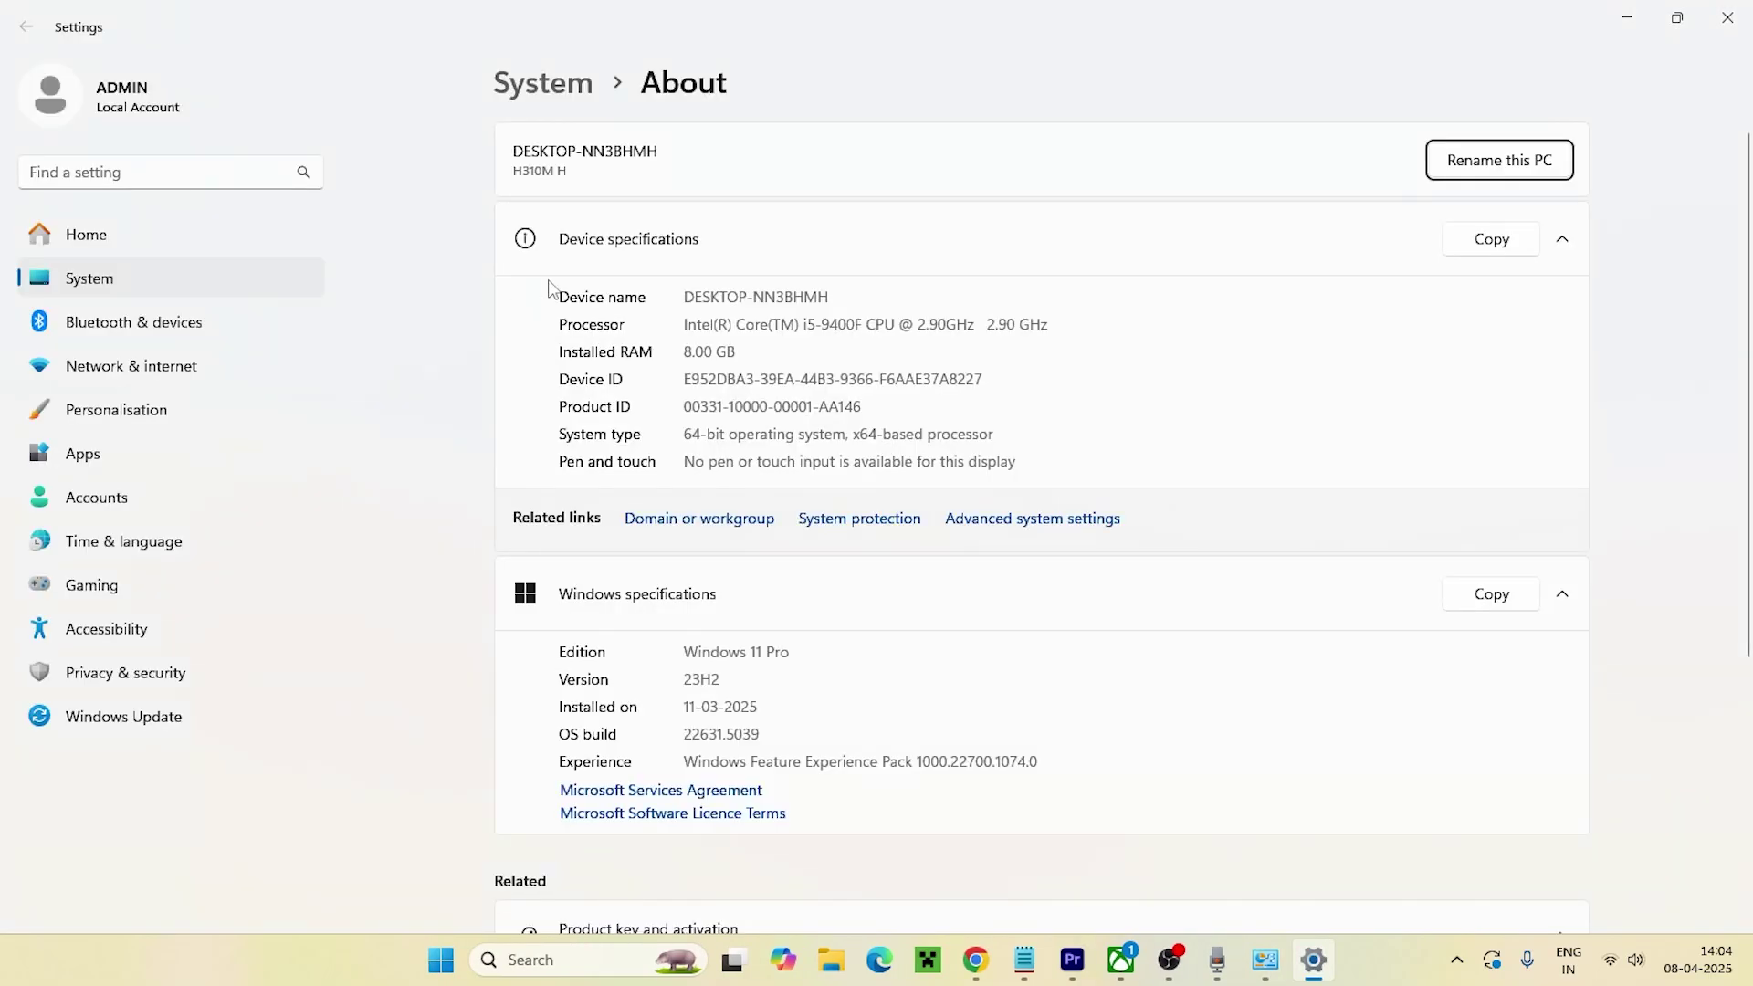
{"action": "left_click", "coordinate": [841, 529]}
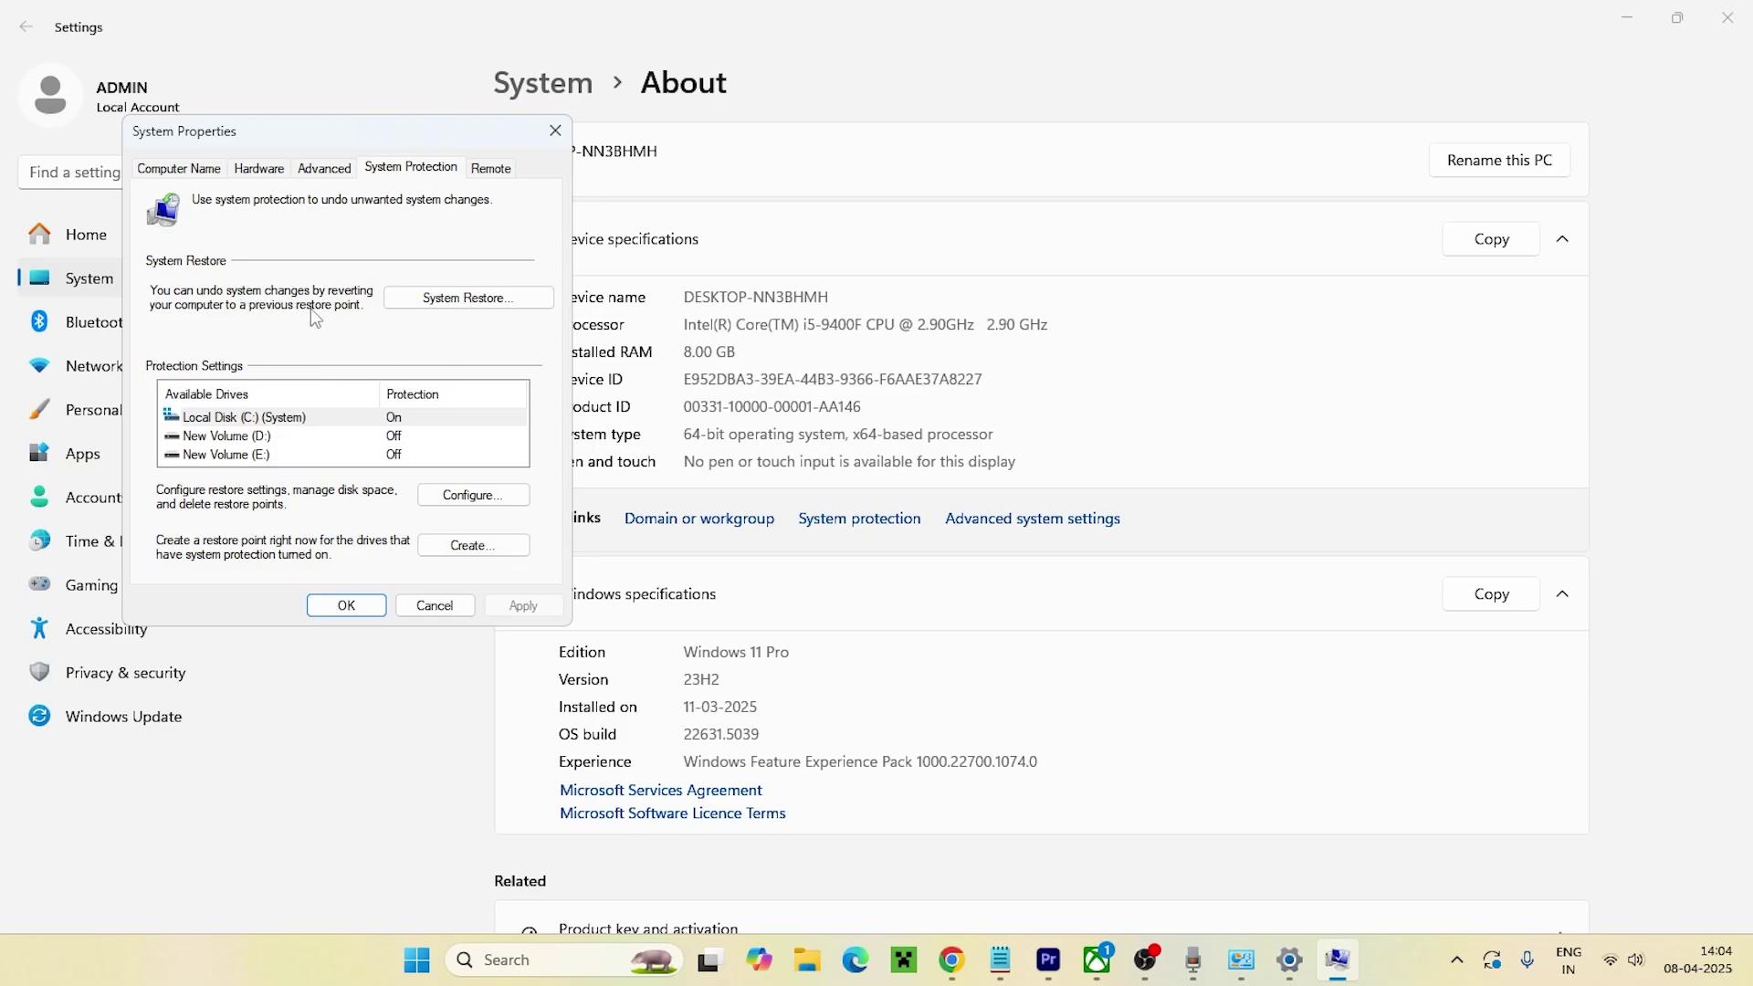
- Open and cancel System Restore, then close System Properties, Settings and Control Panel
{"action": "left_click", "coordinate": [465, 298]}
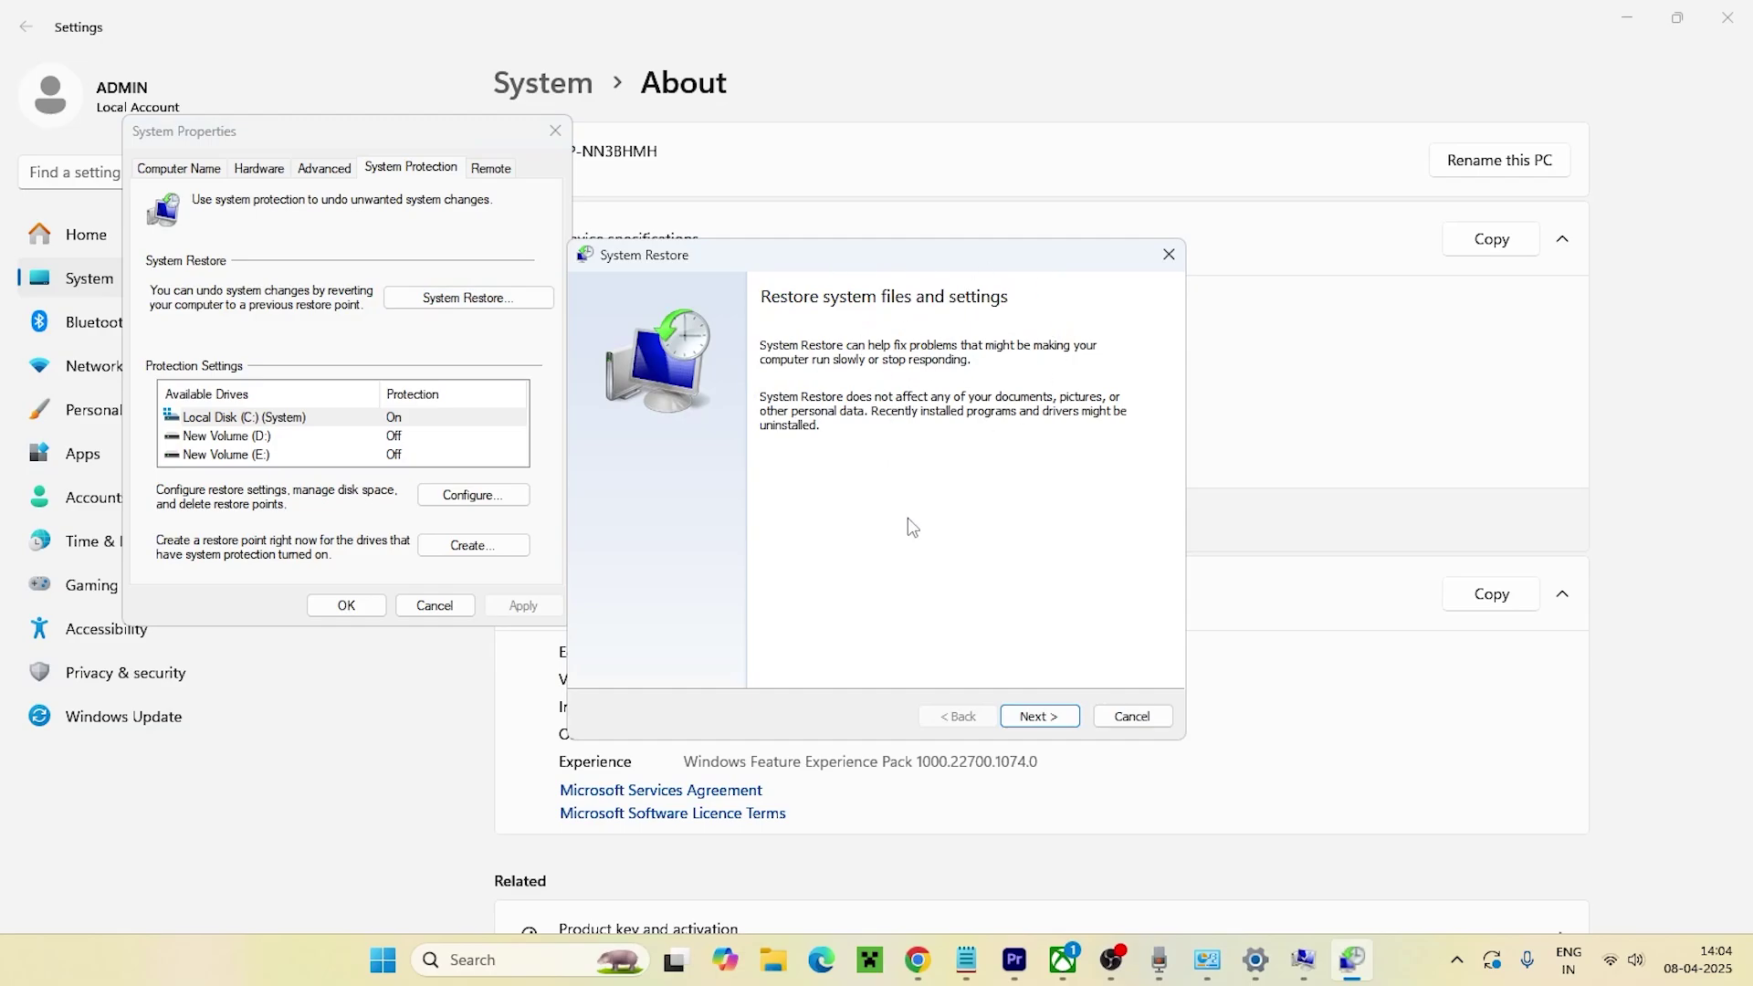
{"action": "left_click", "coordinate": [1169, 255]}
{"action": "left_click", "coordinate": [554, 130]}
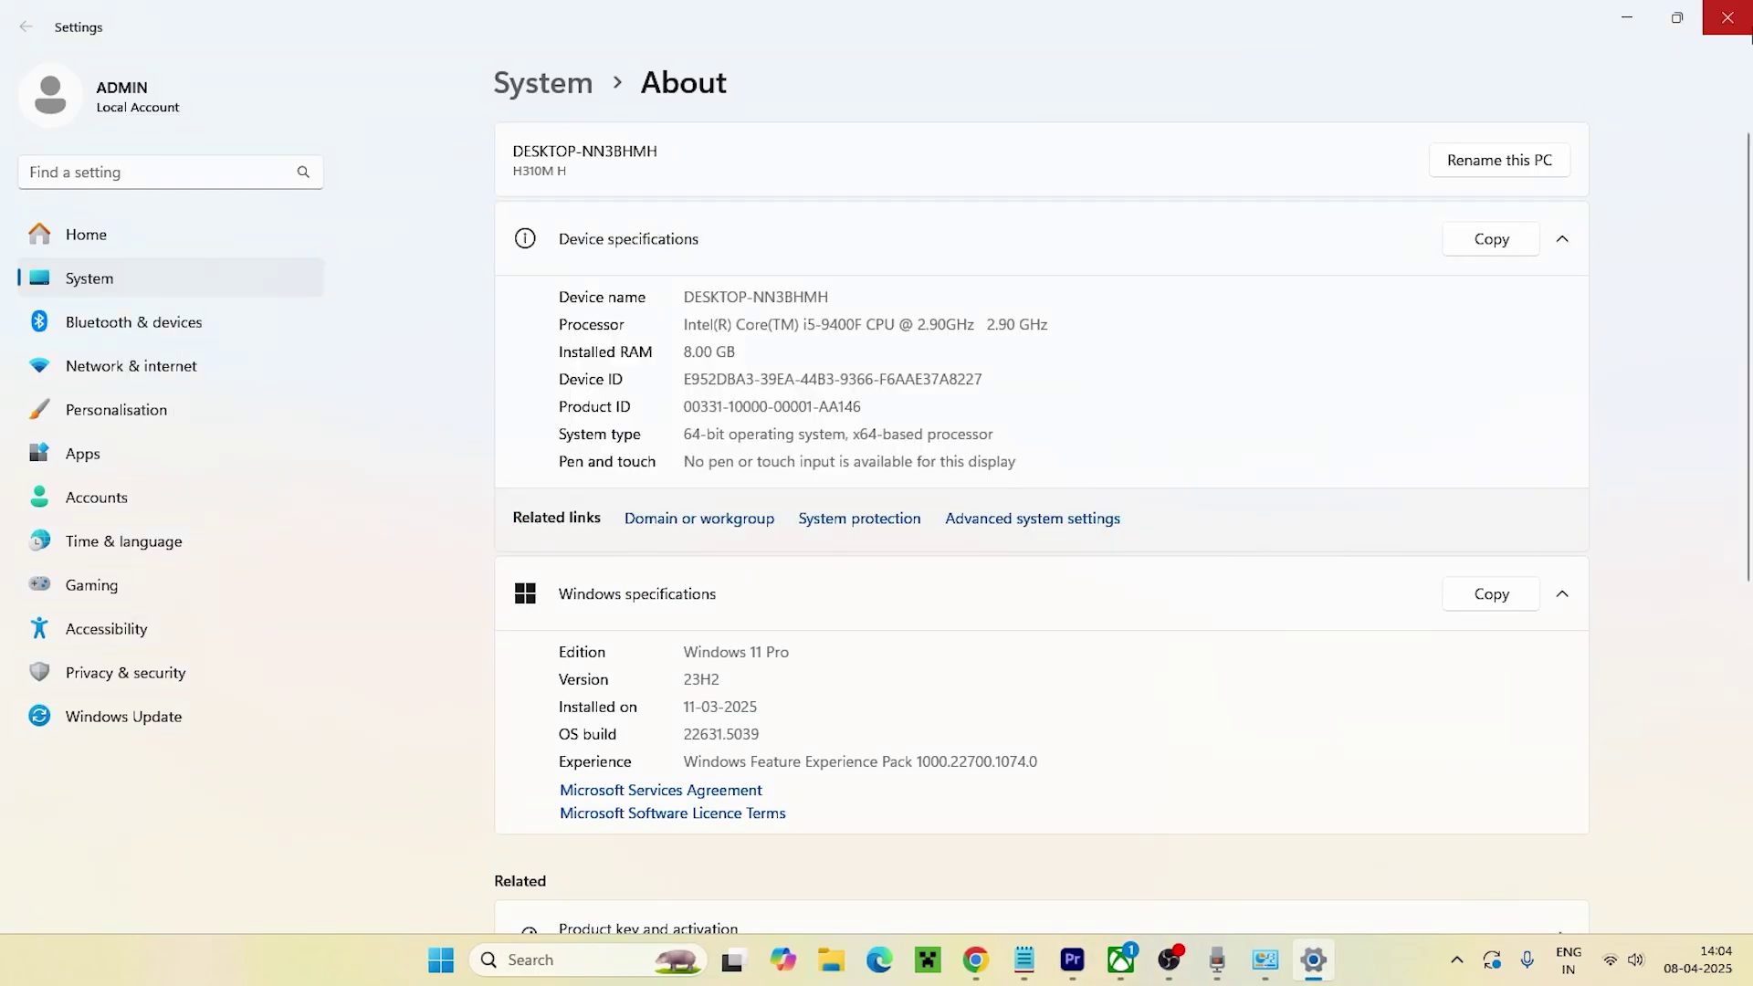
{"action": "left_click", "coordinate": [1727, 17]}
{"action": "left_click", "coordinate": [1729, 13]}
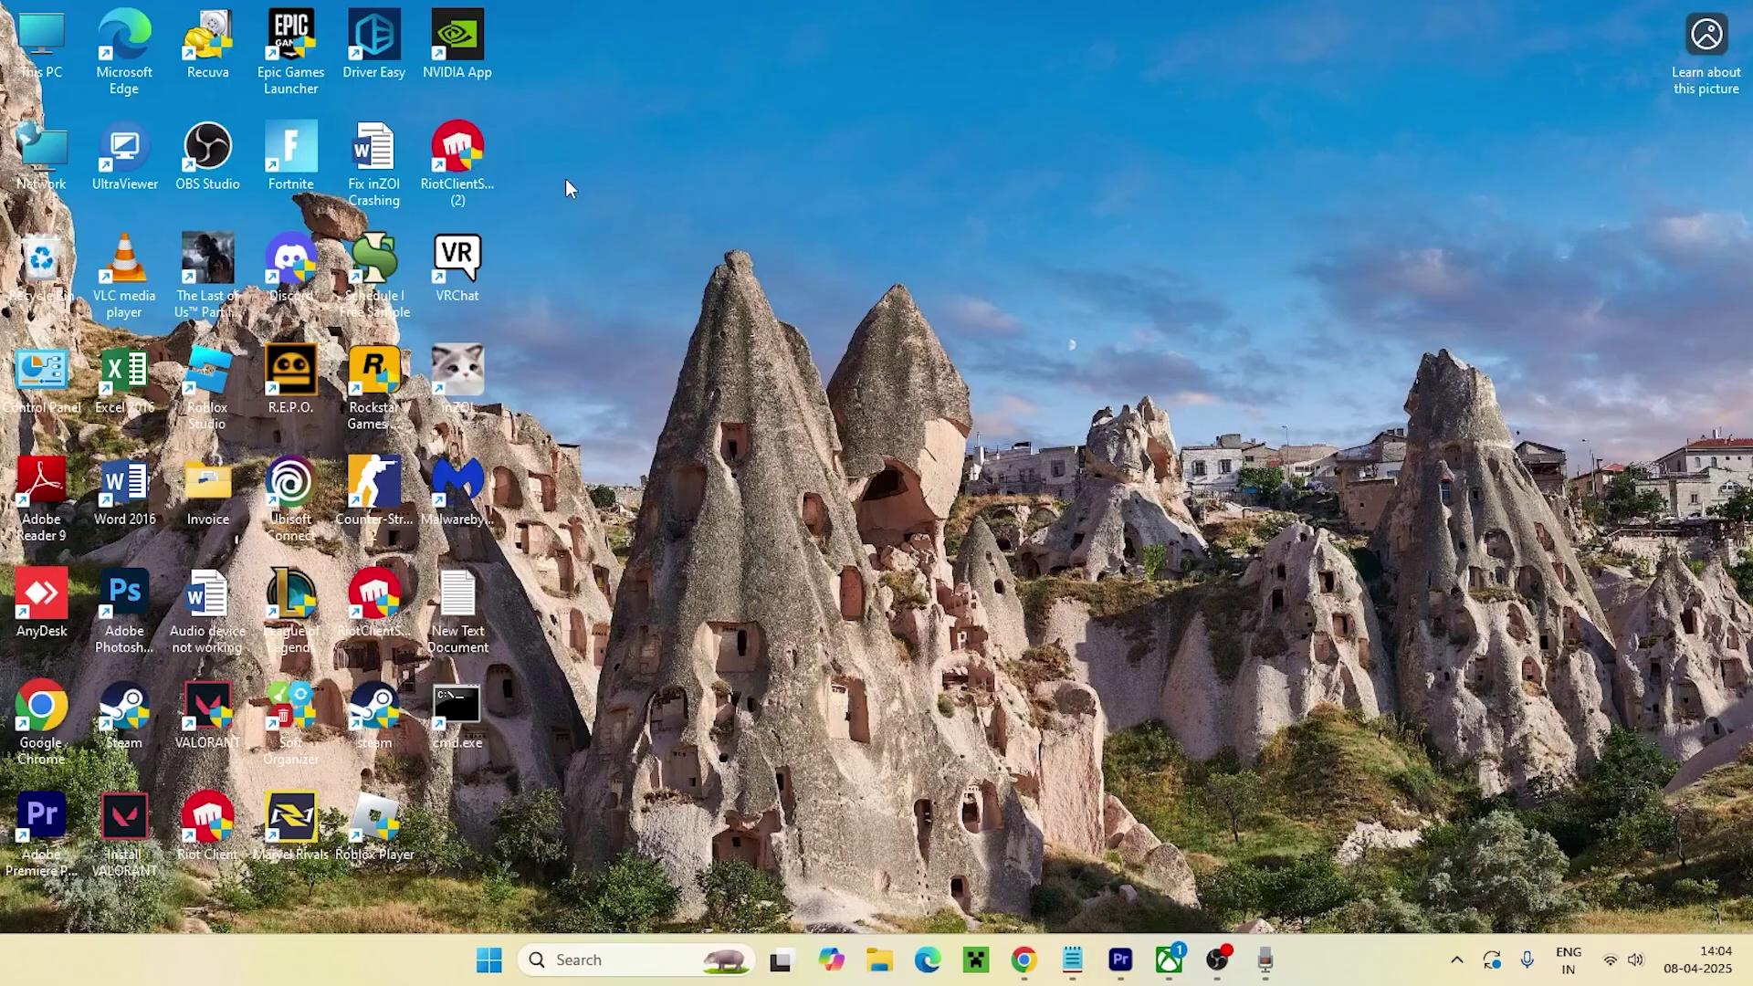